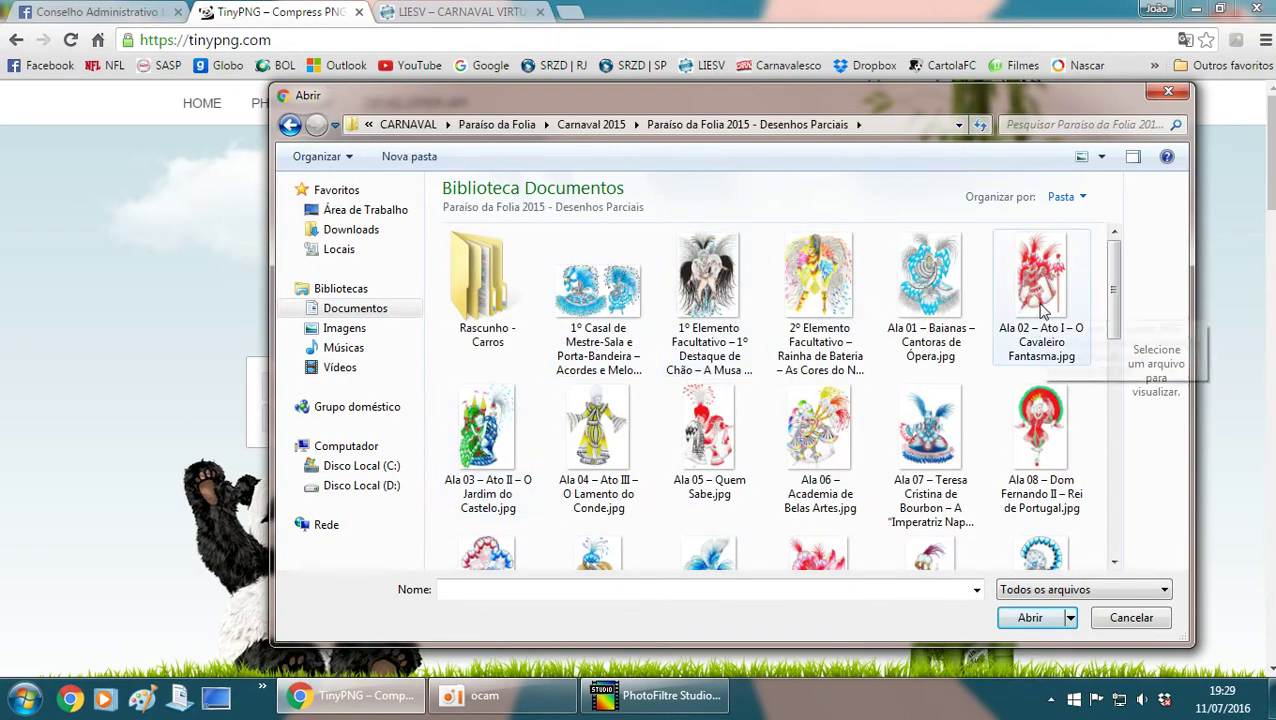
# - Compress "Ala 02 – Ato I – O Cavaleiro Fantasma.jpg" with TinyPNG and close the TinyPNG page
pyautogui.click(1045, 300)
pyautogui.click(1031, 630)
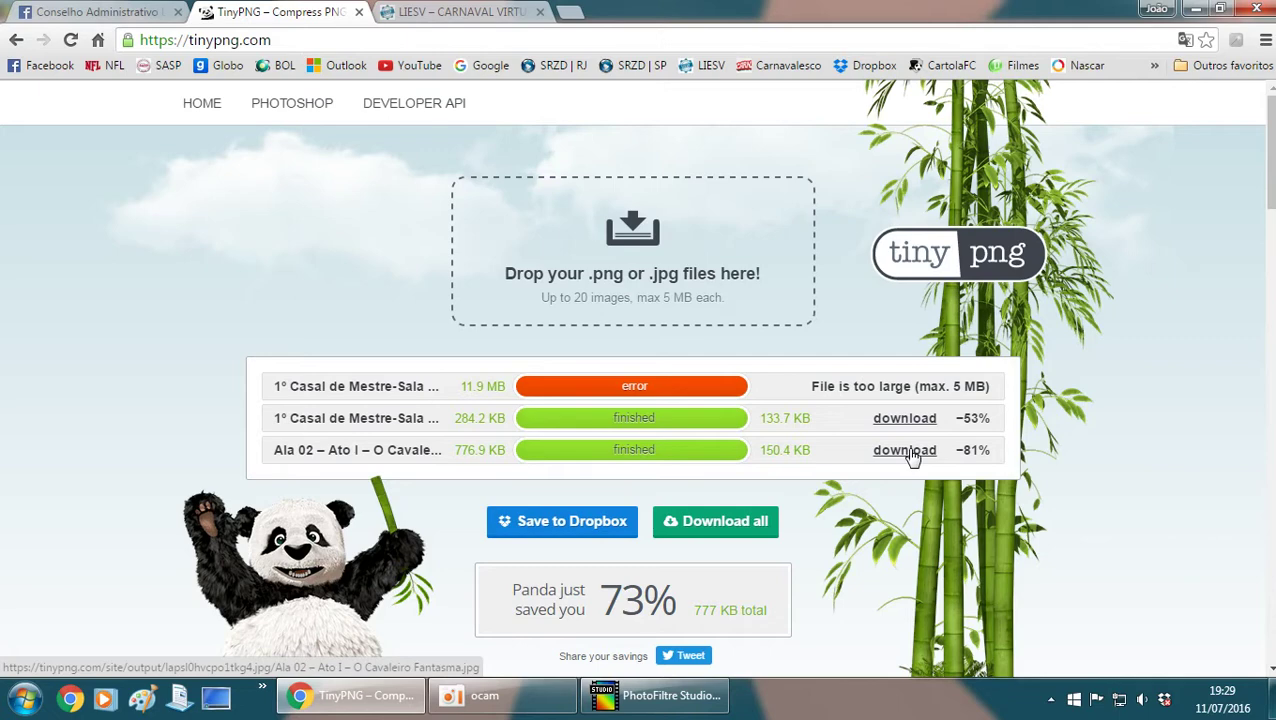
pyautogui.click(359, 12)
# - Switch to the Facebook group post and open its passarelavirtual.liesv.com.br/wp-admin/ link
pyautogui.click(128, 15)
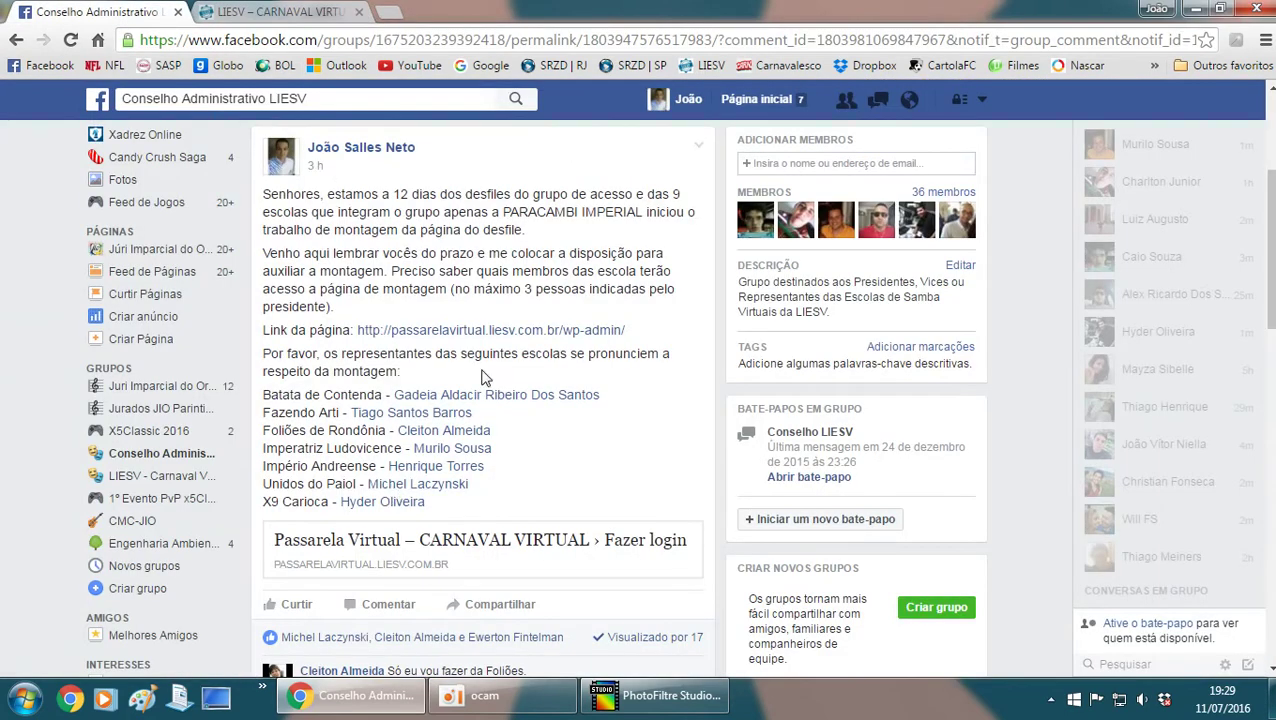
pyautogui.scroll(3, 763, 525)
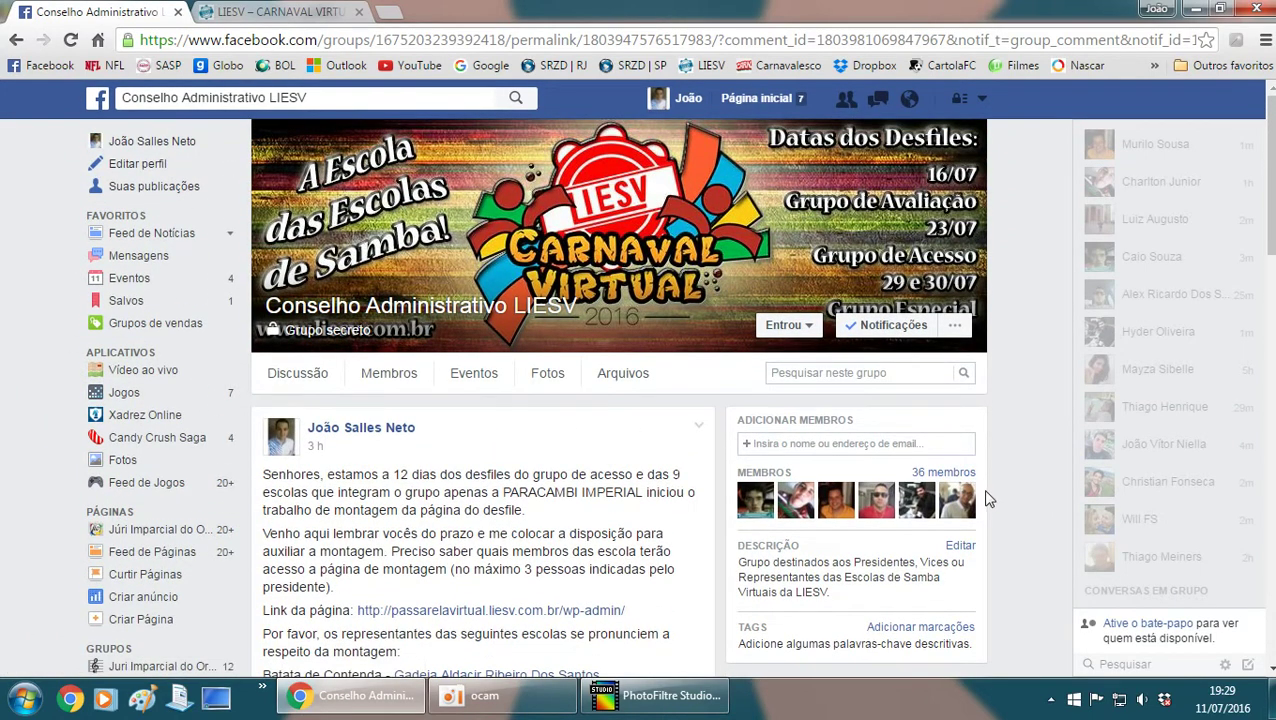
pyautogui.scroll(-3, 649, 521)
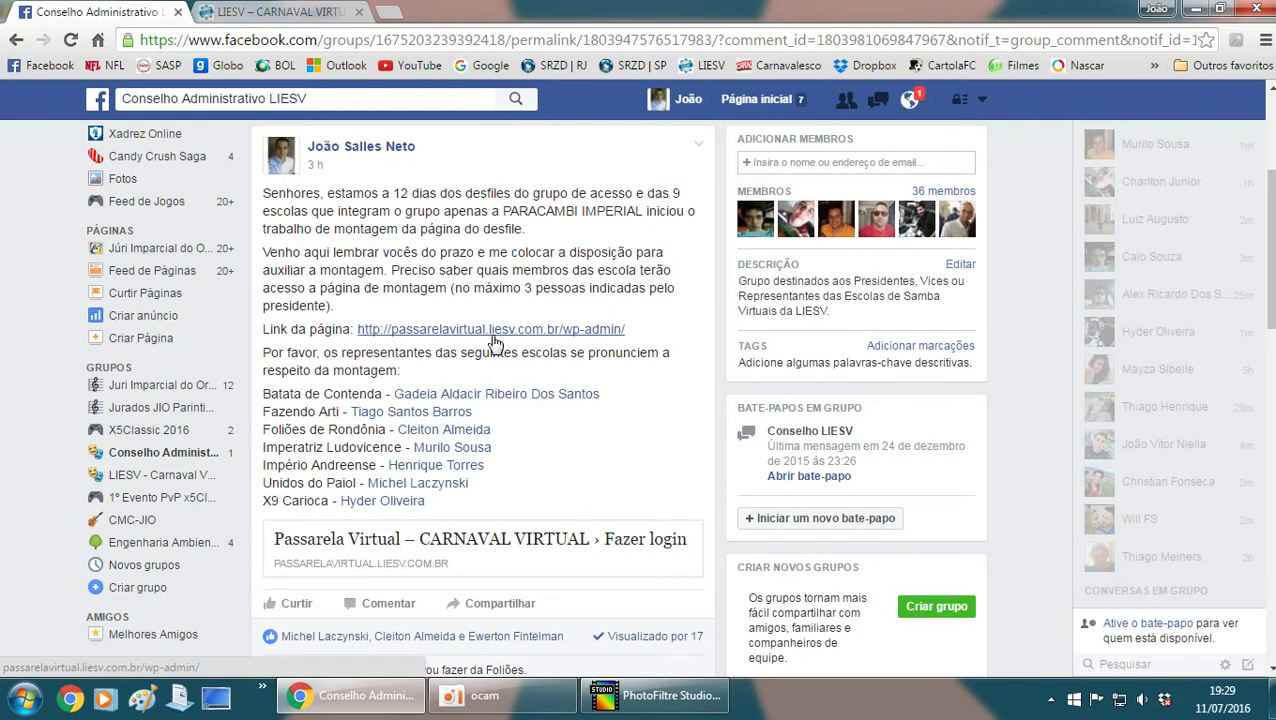
pyautogui.click(492, 342)
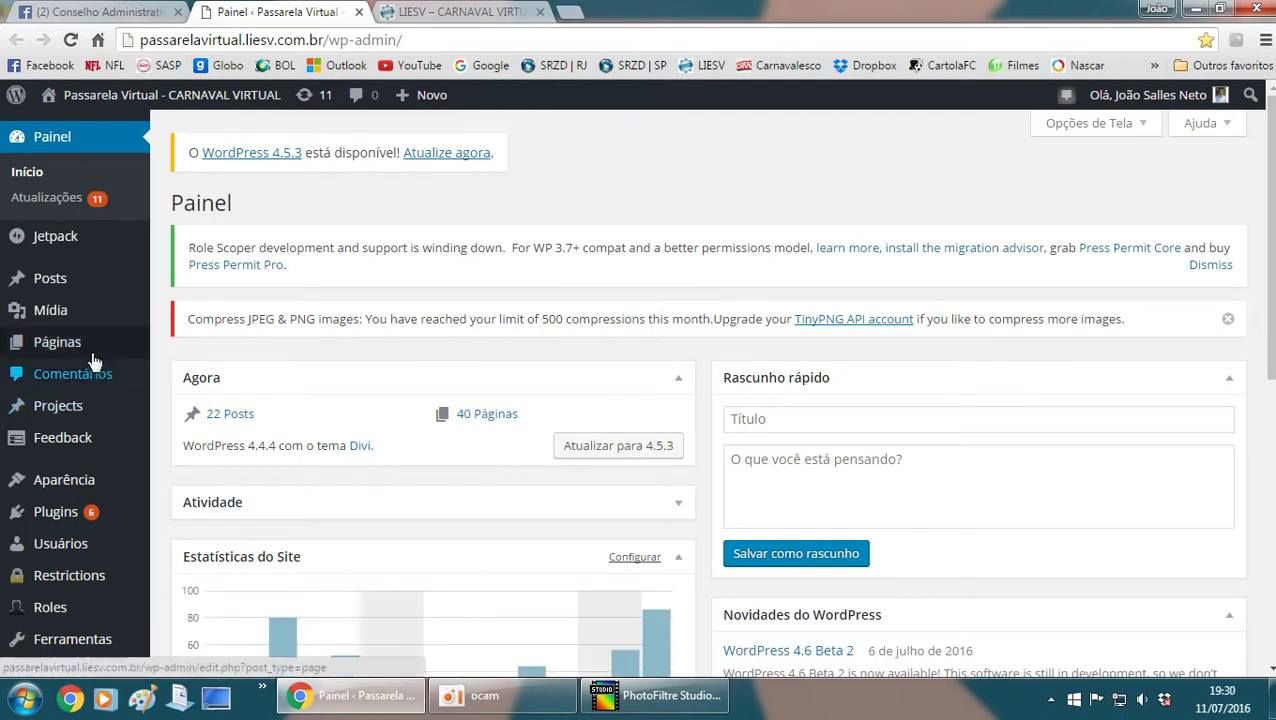
# - Find the private page "Paraíso da Folia 2016" in the list of all pages and open it for editing
pyautogui.moveTo(88, 346)
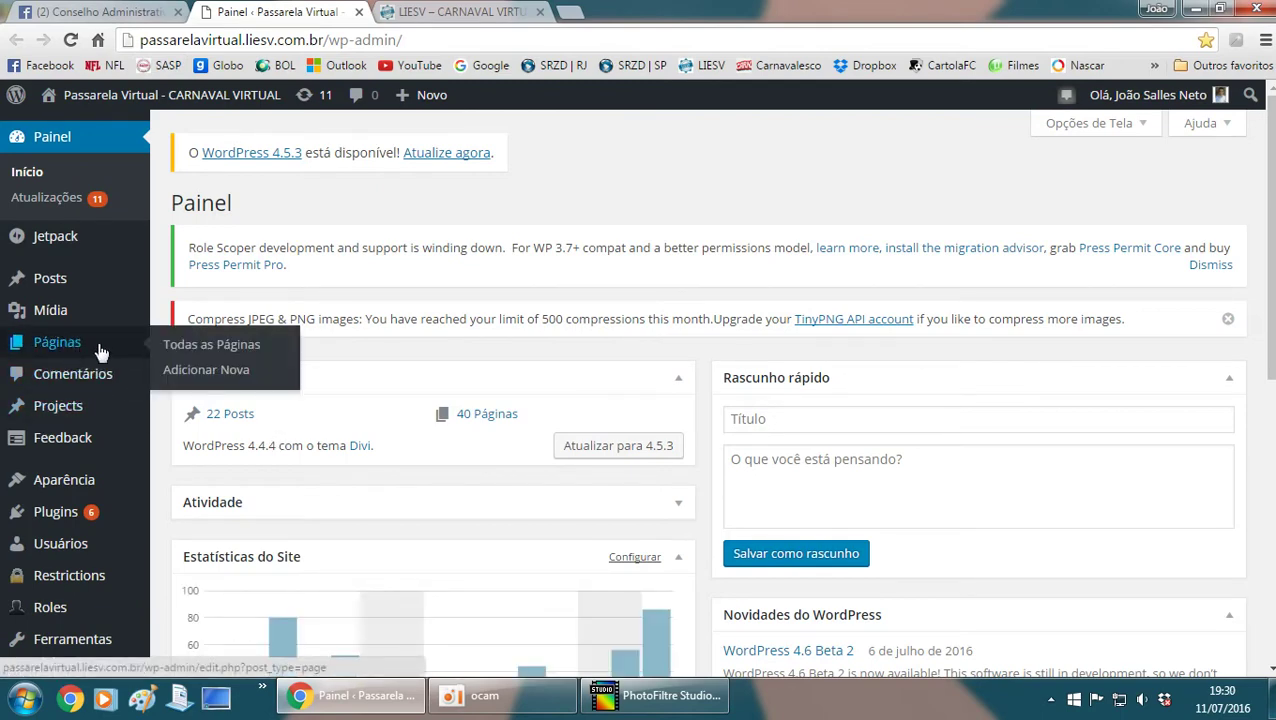
pyautogui.click(186, 344)
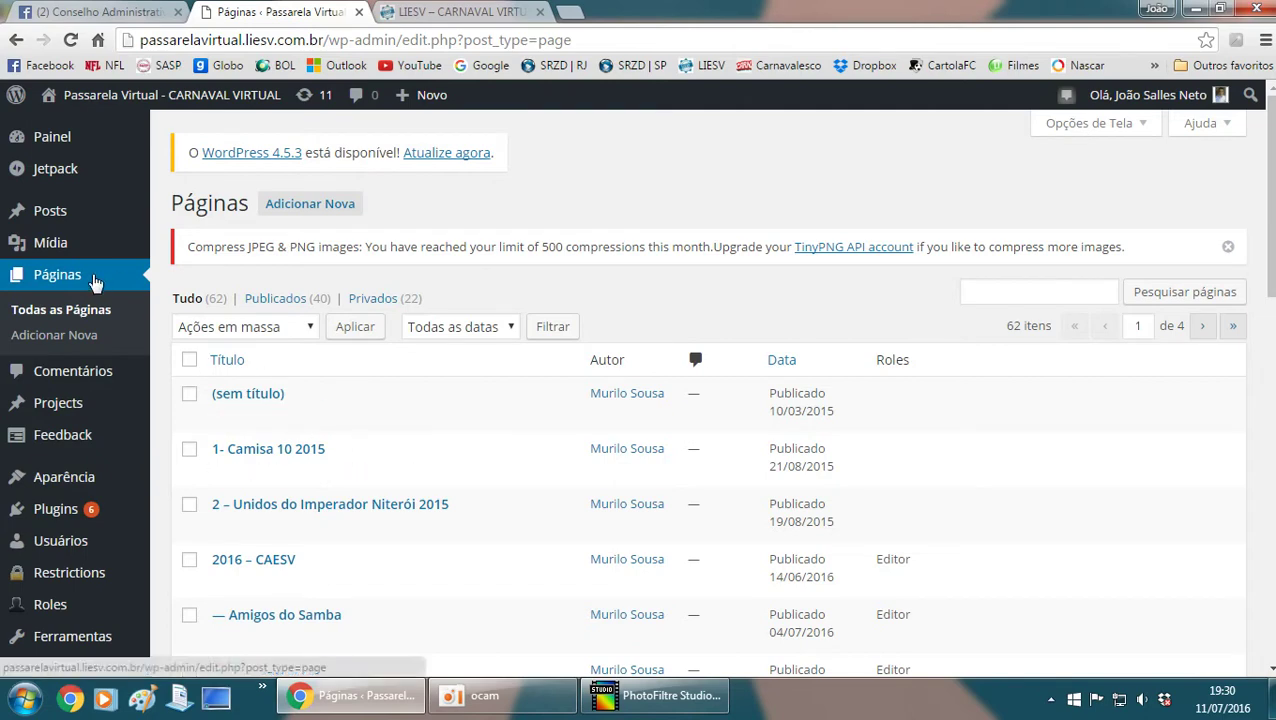
pyautogui.scroll(-3, 476, 378)
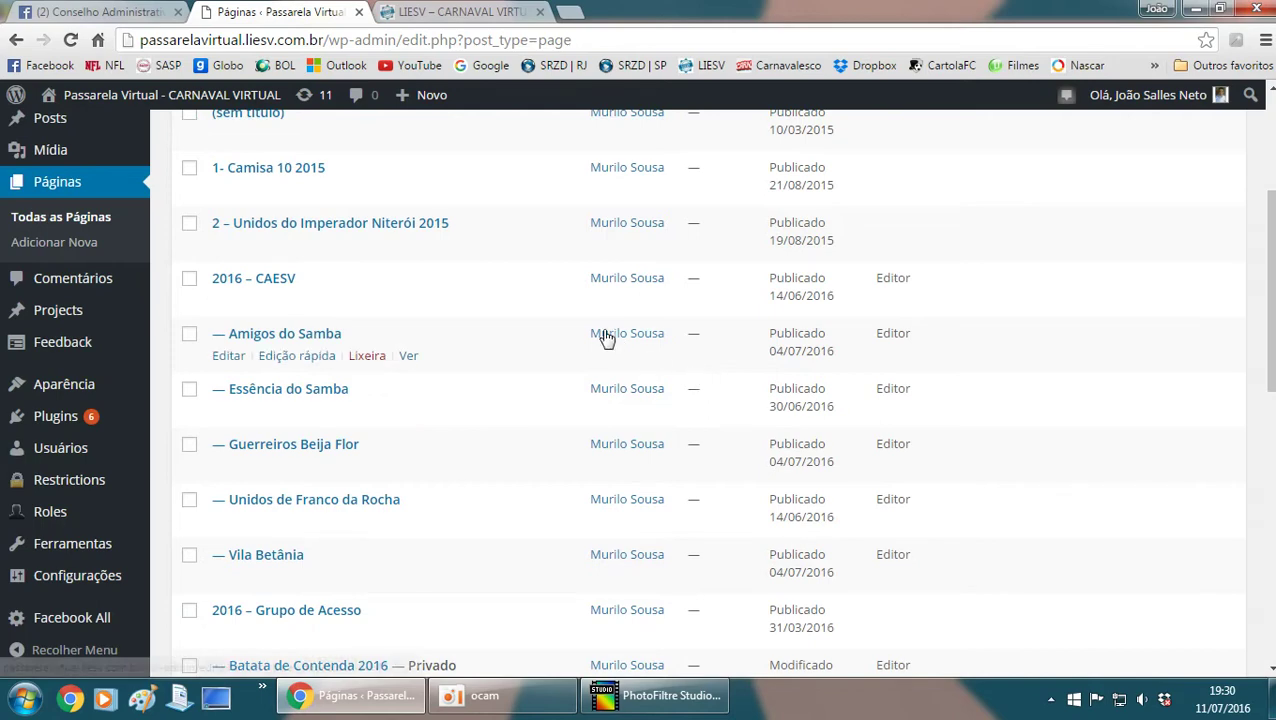
pyautogui.scroll(-3, 604, 336)
pyautogui.scroll(-5, 1173, 521)
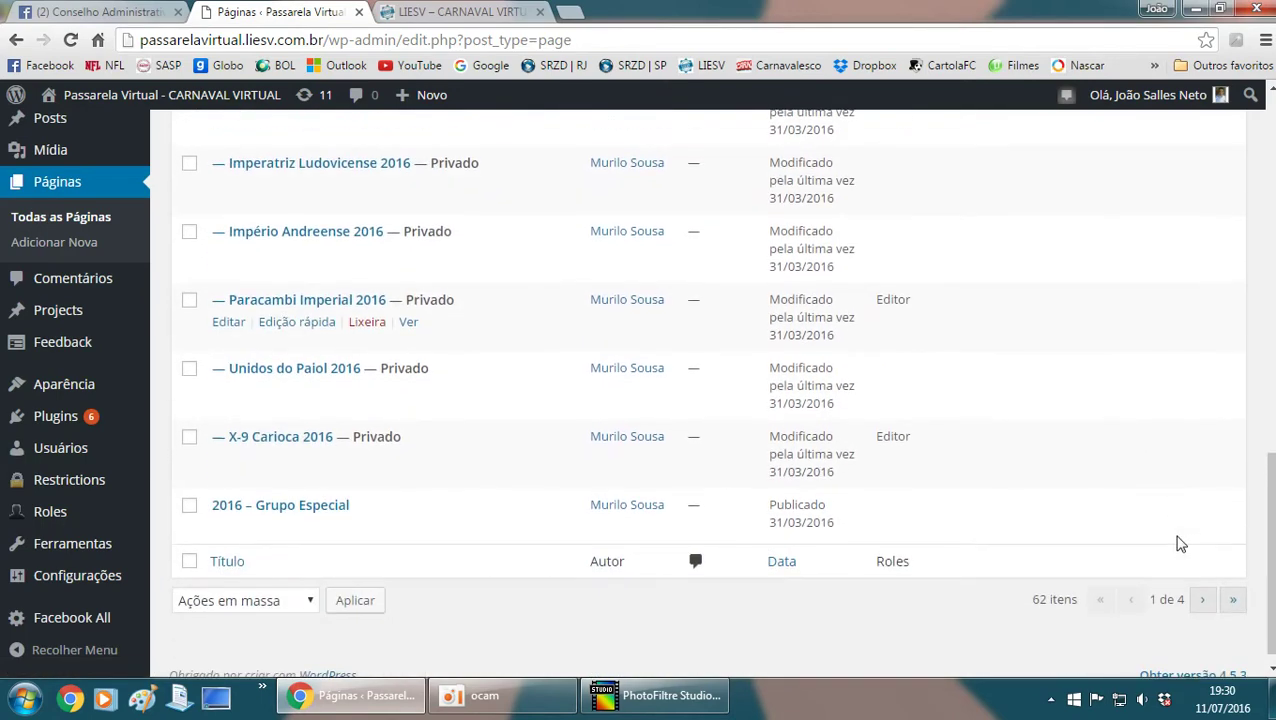
pyautogui.click(1203, 583)
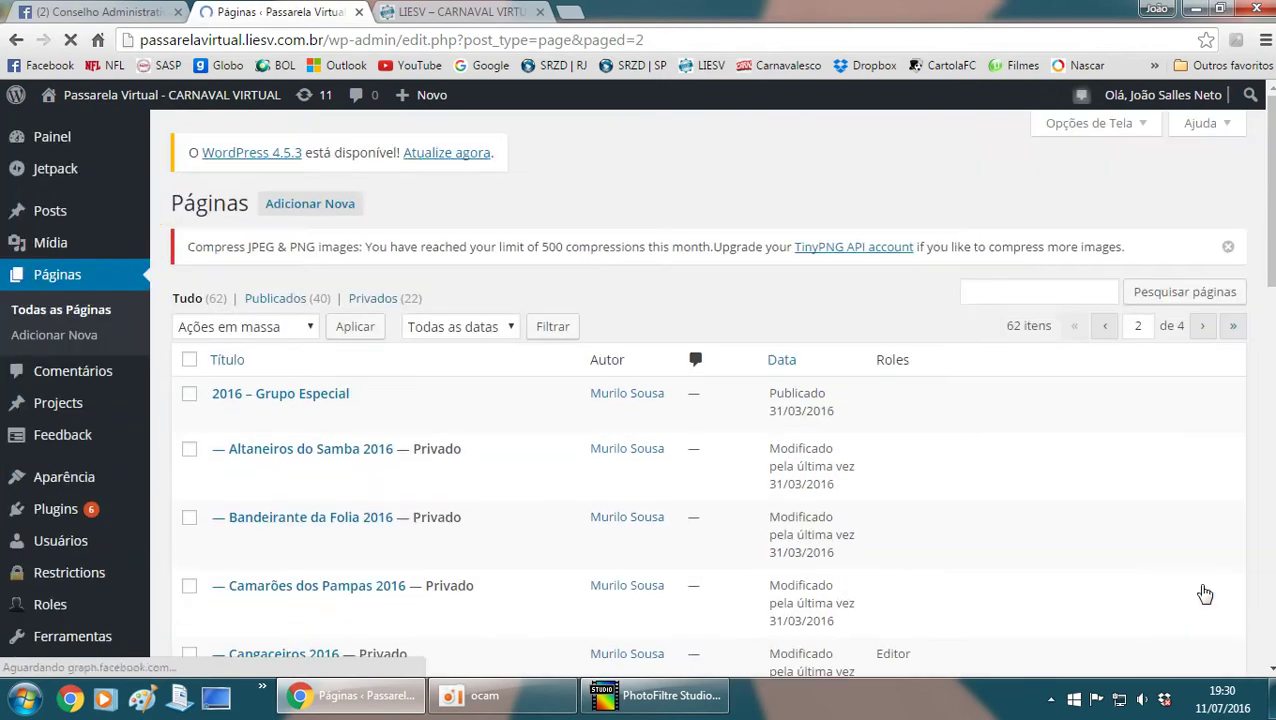
pyautogui.scroll(-5, 441, 456)
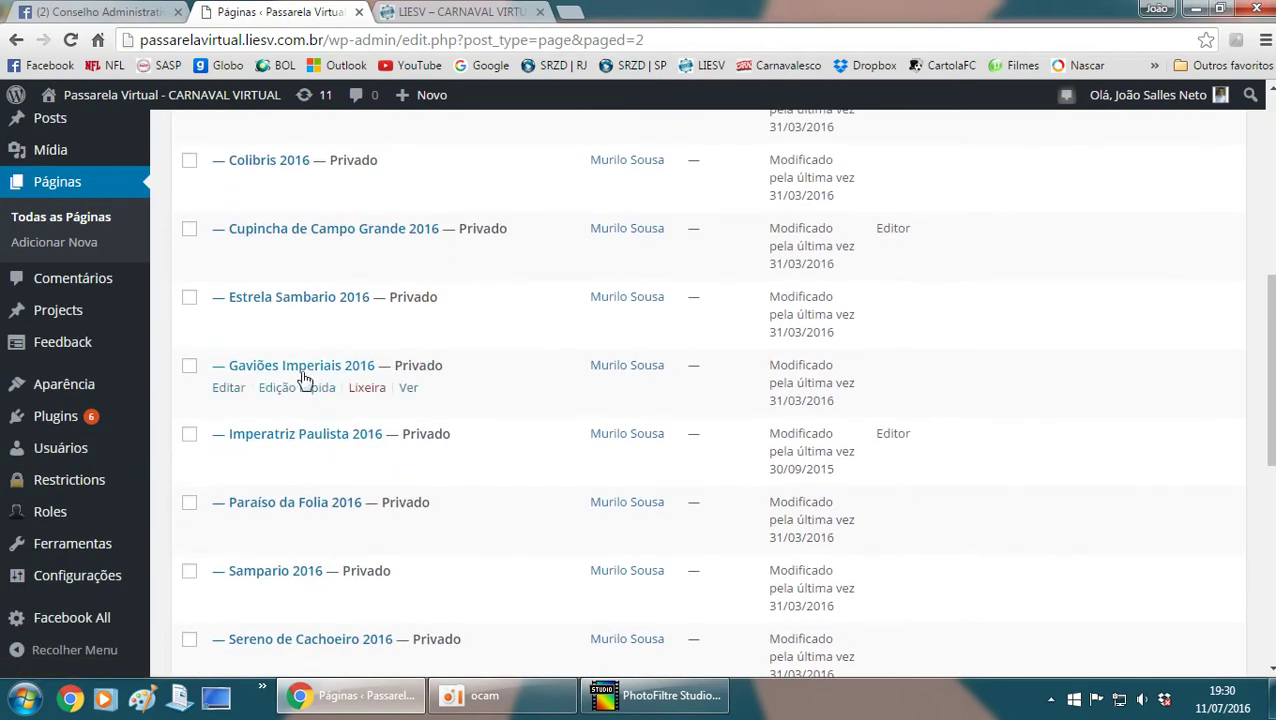
pyautogui.click(340, 510)
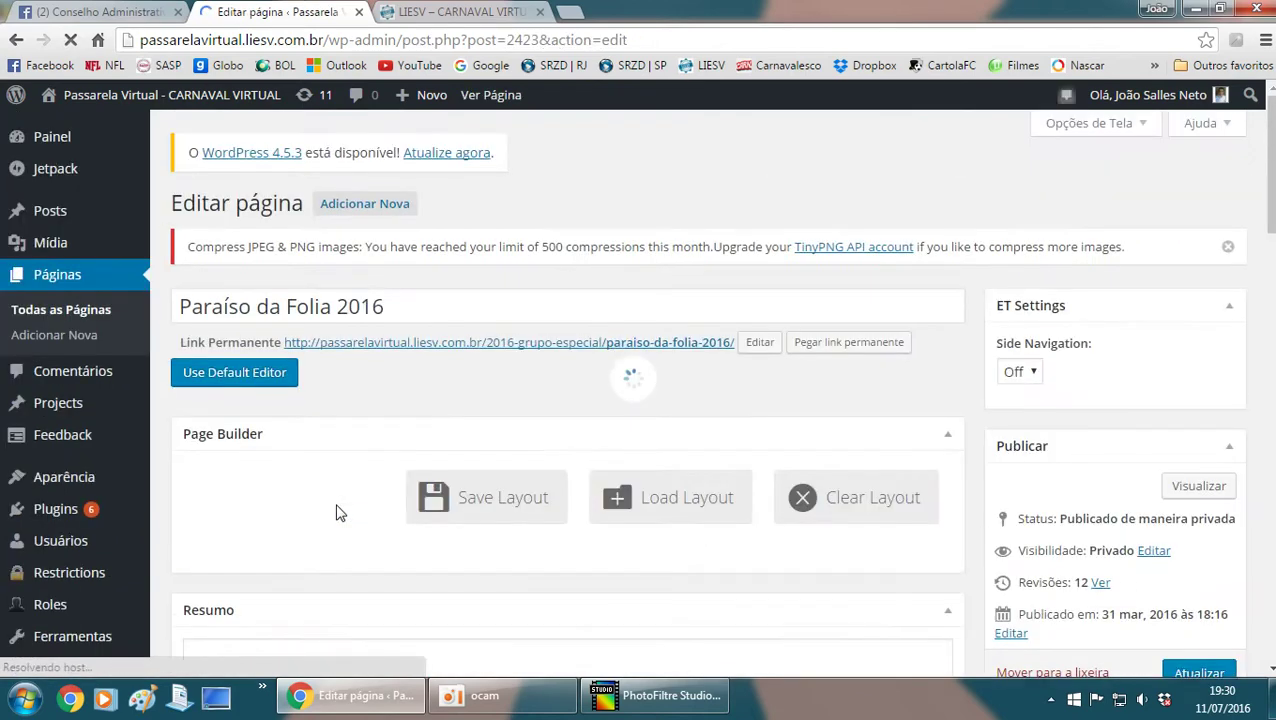
# - Examine the settings of the two existing Image modules in the Page Builder without changing them
pyautogui.scroll(-3, 315, 485)
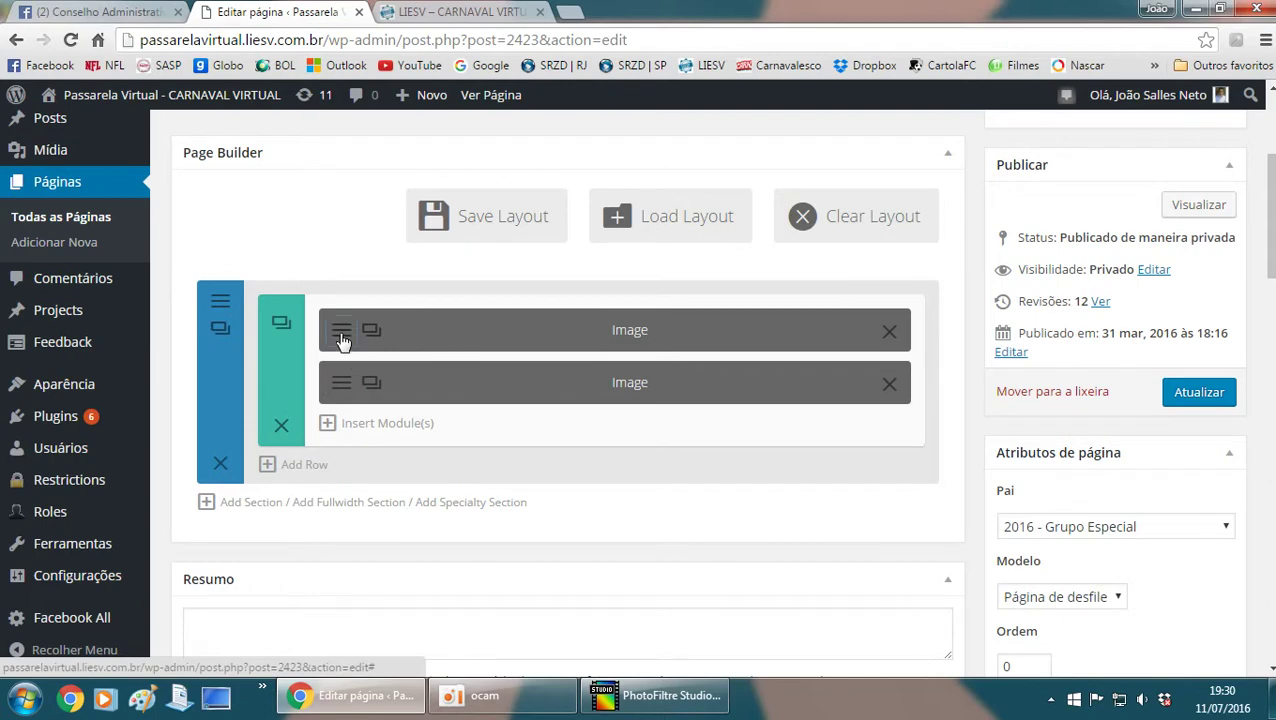
pyautogui.click(371, 330)
pyautogui.click(500, 350)
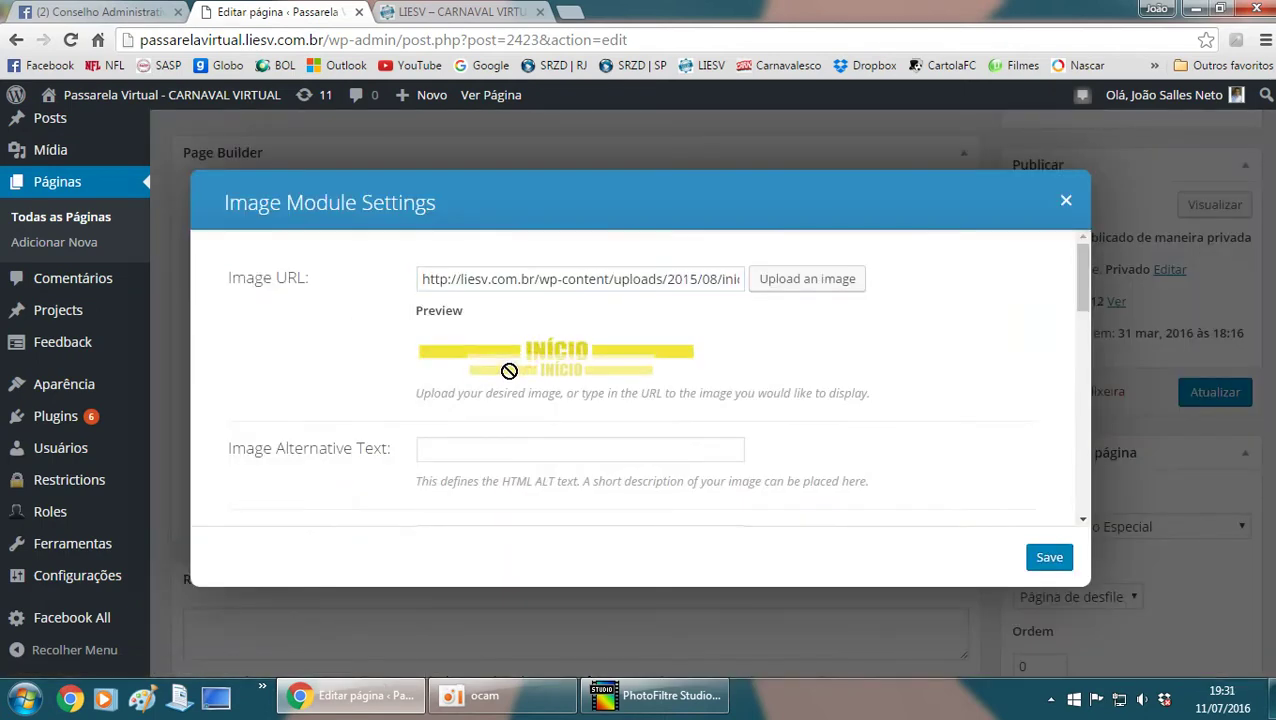
pyautogui.click(1066, 200)
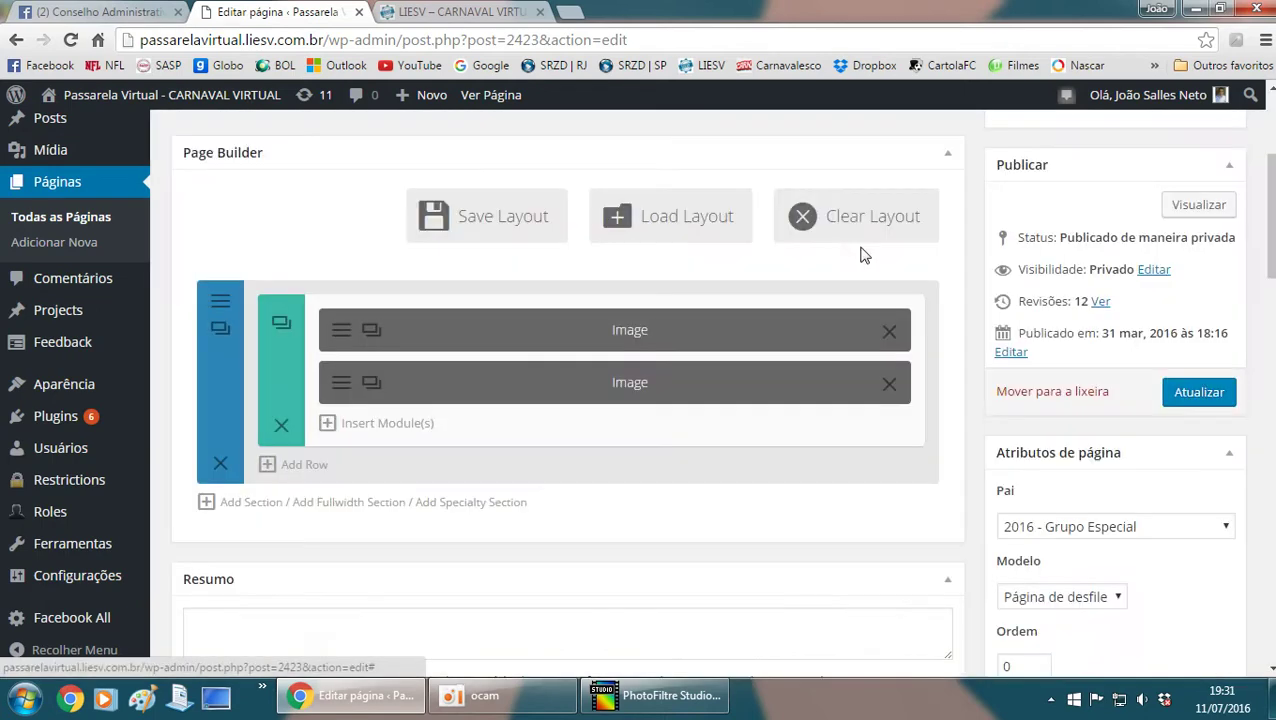
pyautogui.click(342, 384)
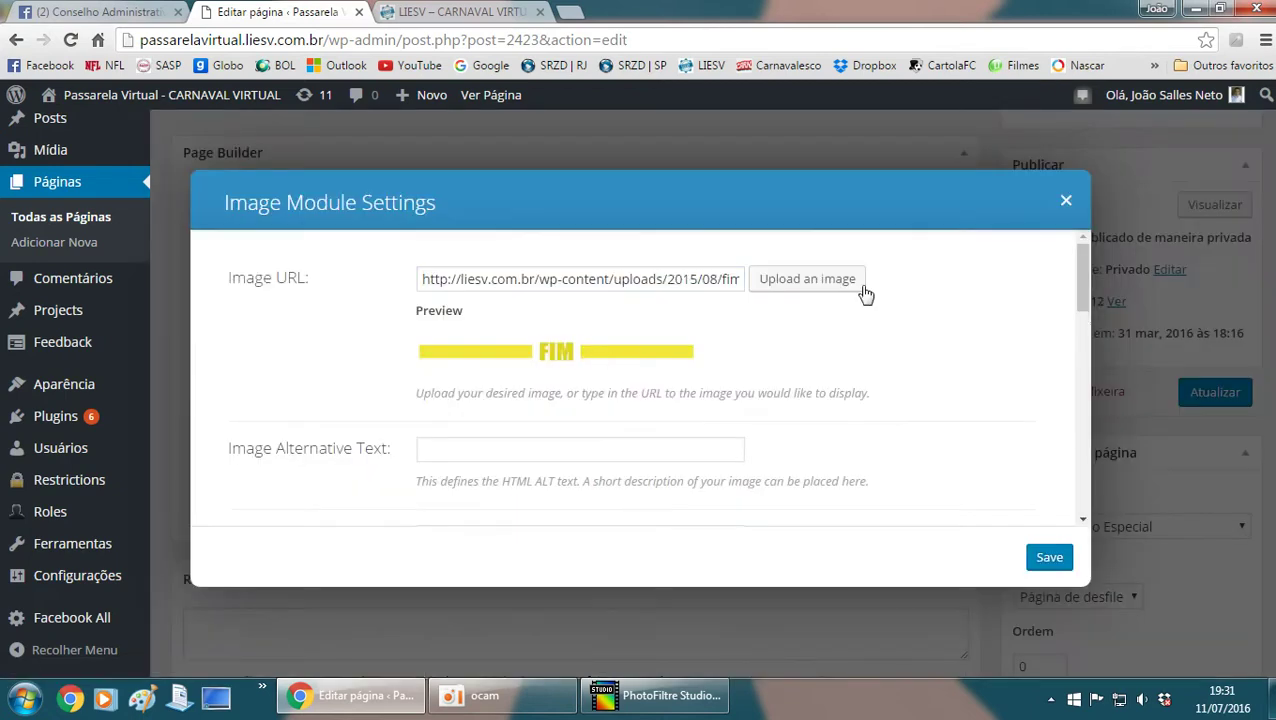
pyautogui.click(1066, 205)
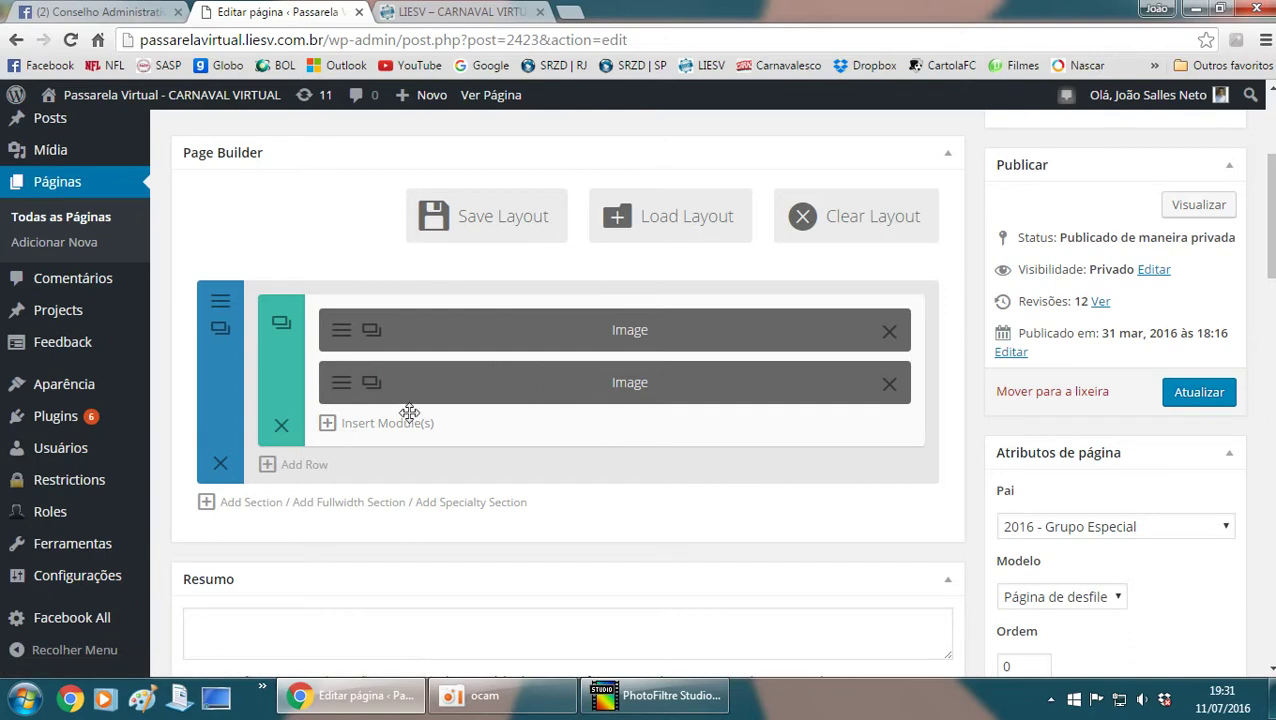
# - Review the module types that can be inserted into the page's row, leaving the row's modules as they are
pyautogui.click(345, 432)
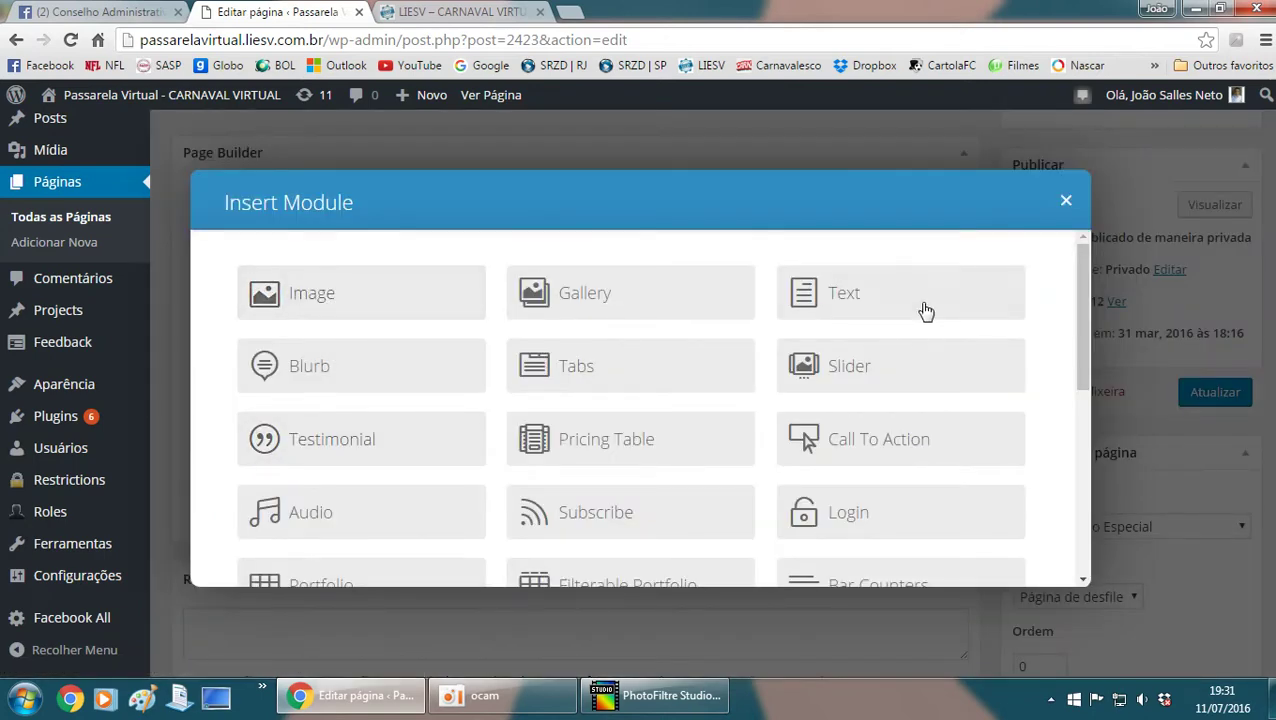
pyautogui.click(1066, 202)
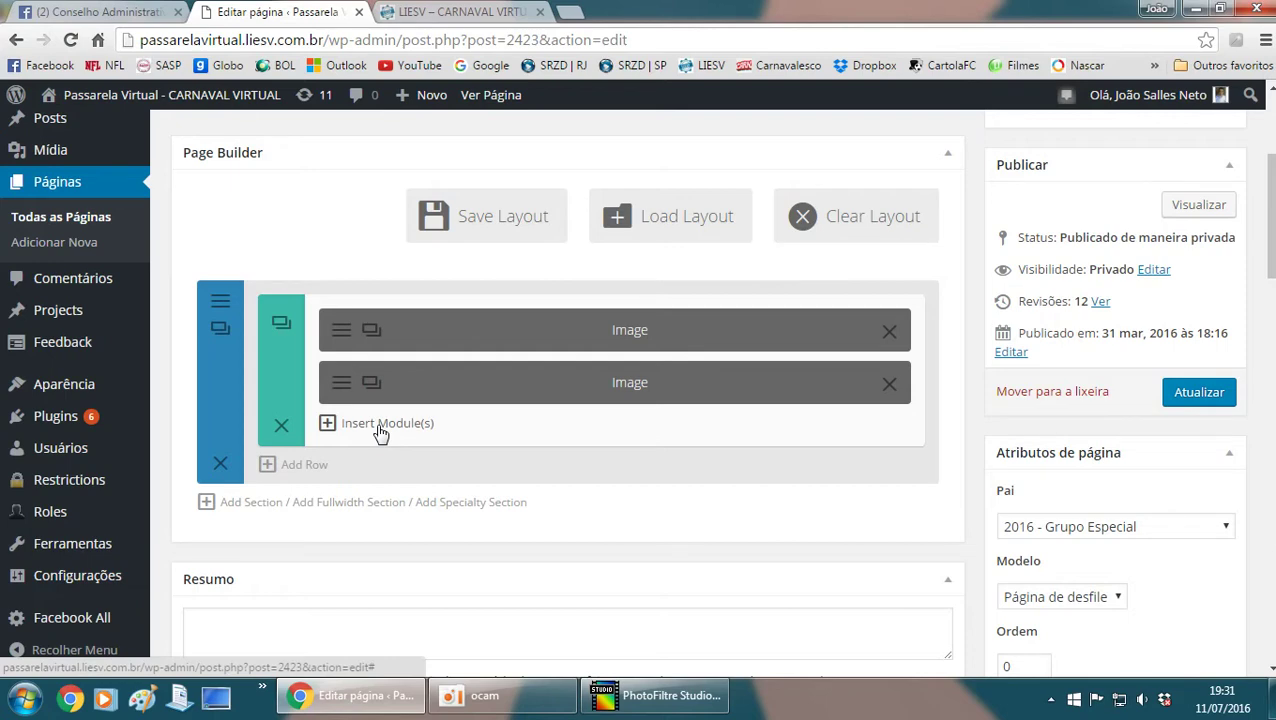
pyautogui.moveTo(527, 396); pyautogui.dragTo(558, 382)
pyautogui.click(405, 431)
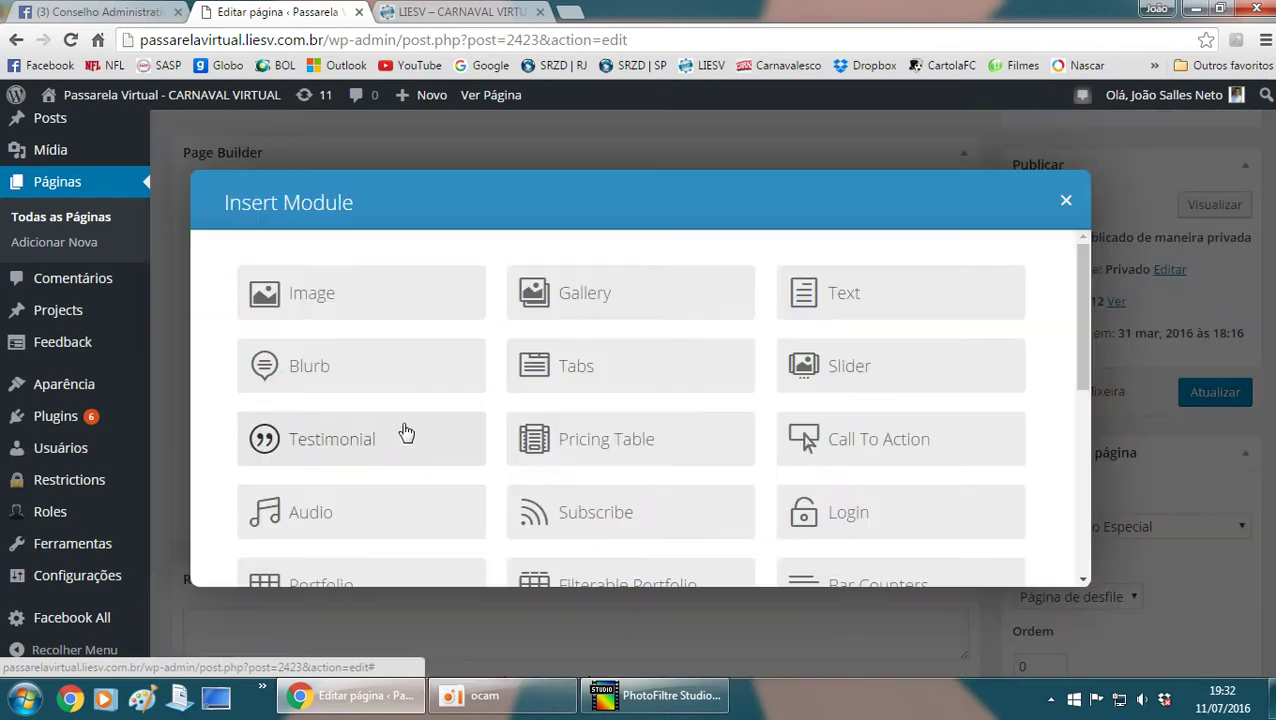
pyautogui.click(368, 298)
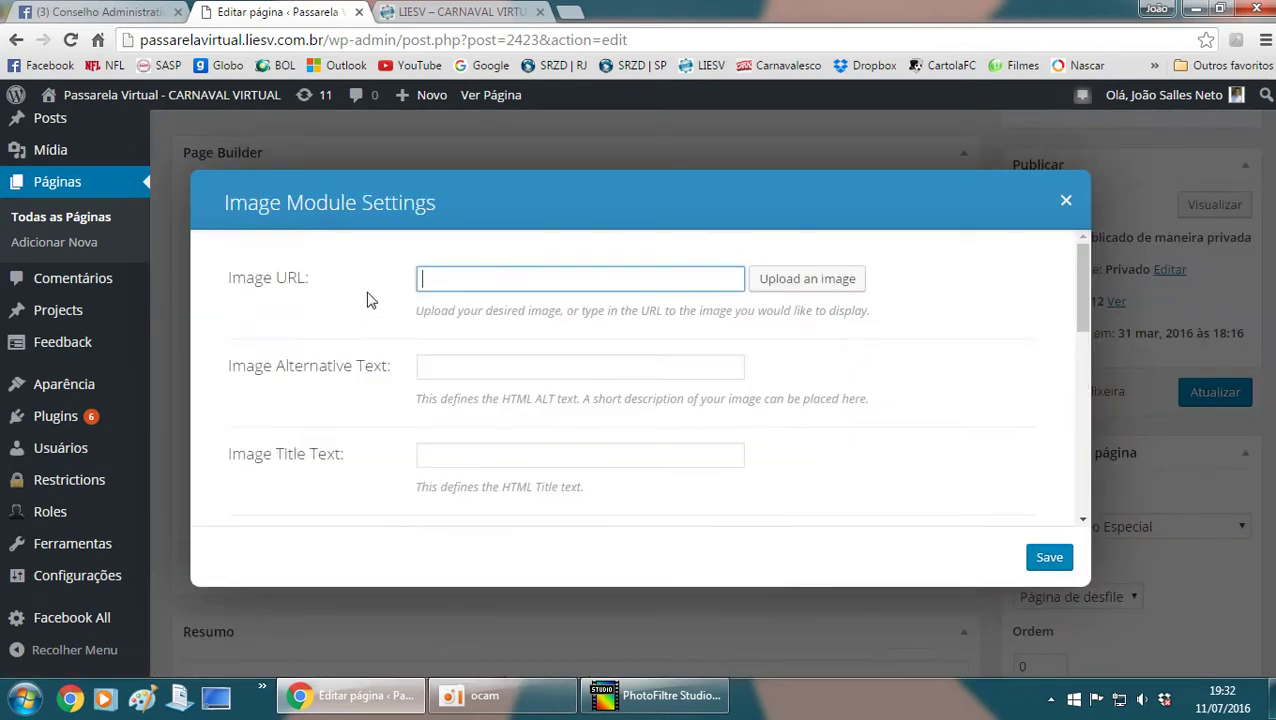
pyautogui.click(1066, 200)
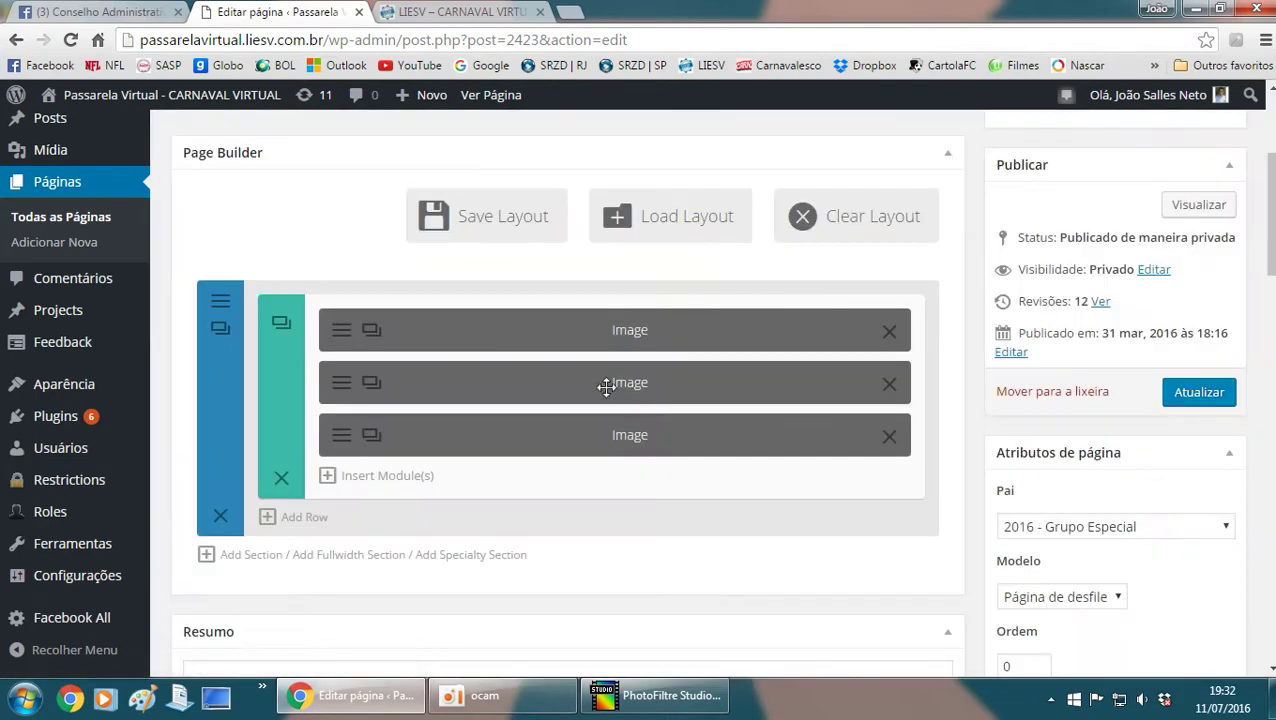
pyautogui.click(887, 437)
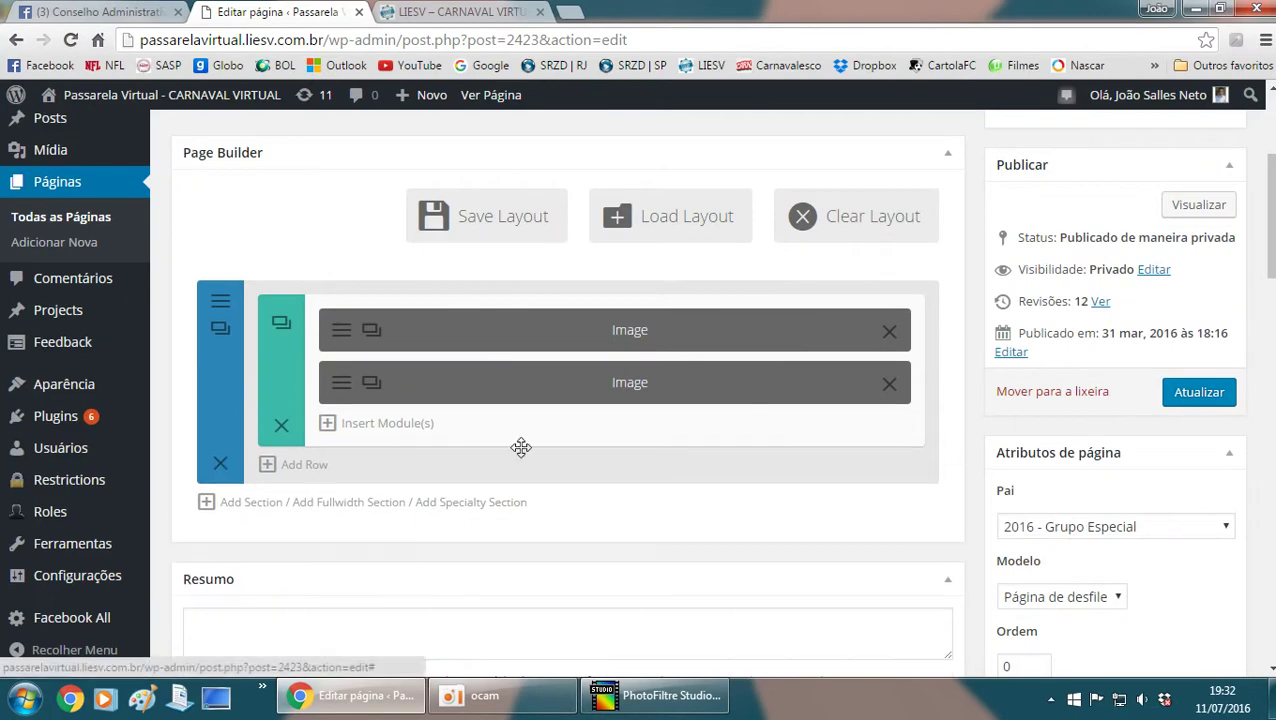
# - Insert a new Image module in the row and open the media library to choose its image
pyautogui.click(365, 428)
pyautogui.click(396, 298)
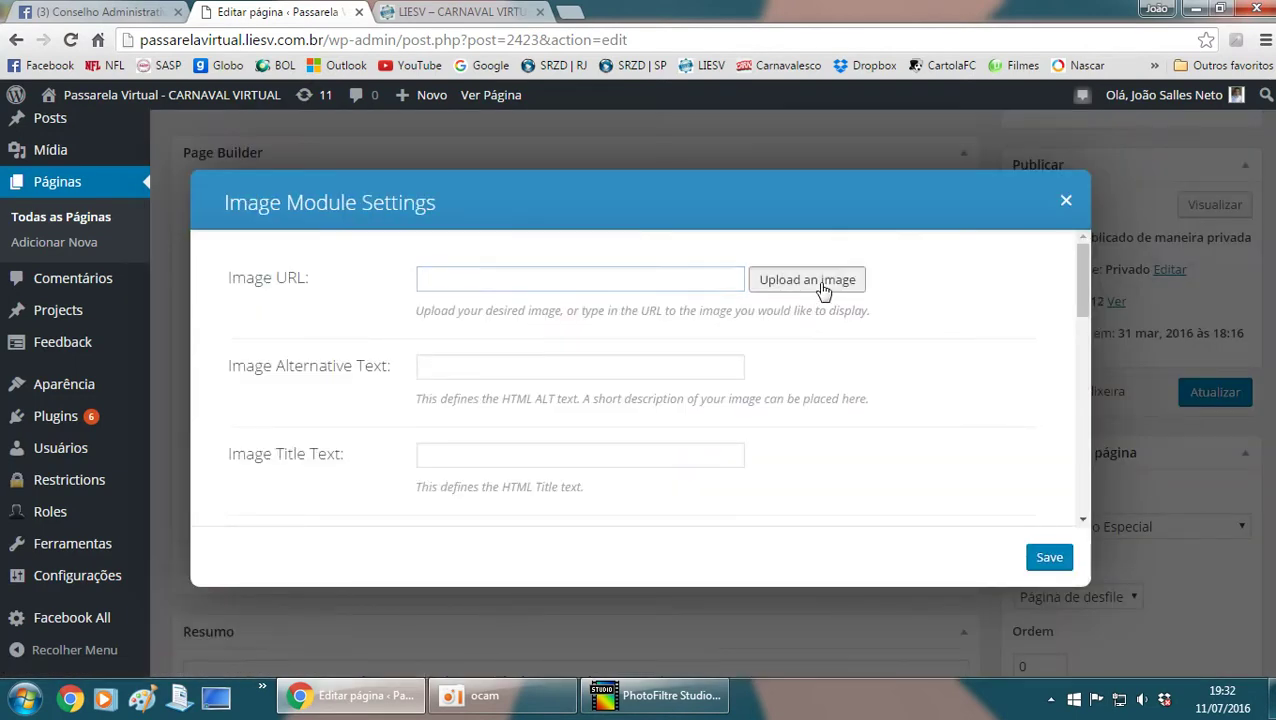
pyautogui.click(820, 284)
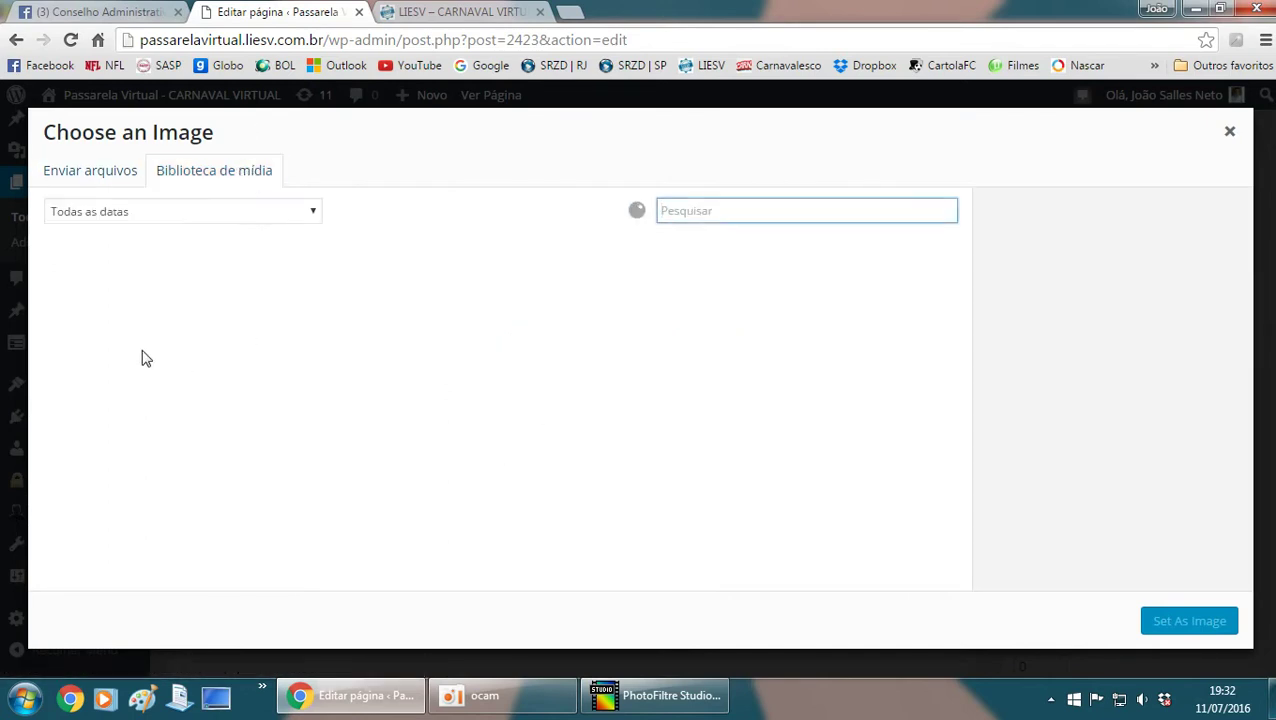
# - Permanently delete the first six drawings in the media library, from 5.Alegoria 01 through 1.Comissão de Frente
pyautogui.click(100, 330)
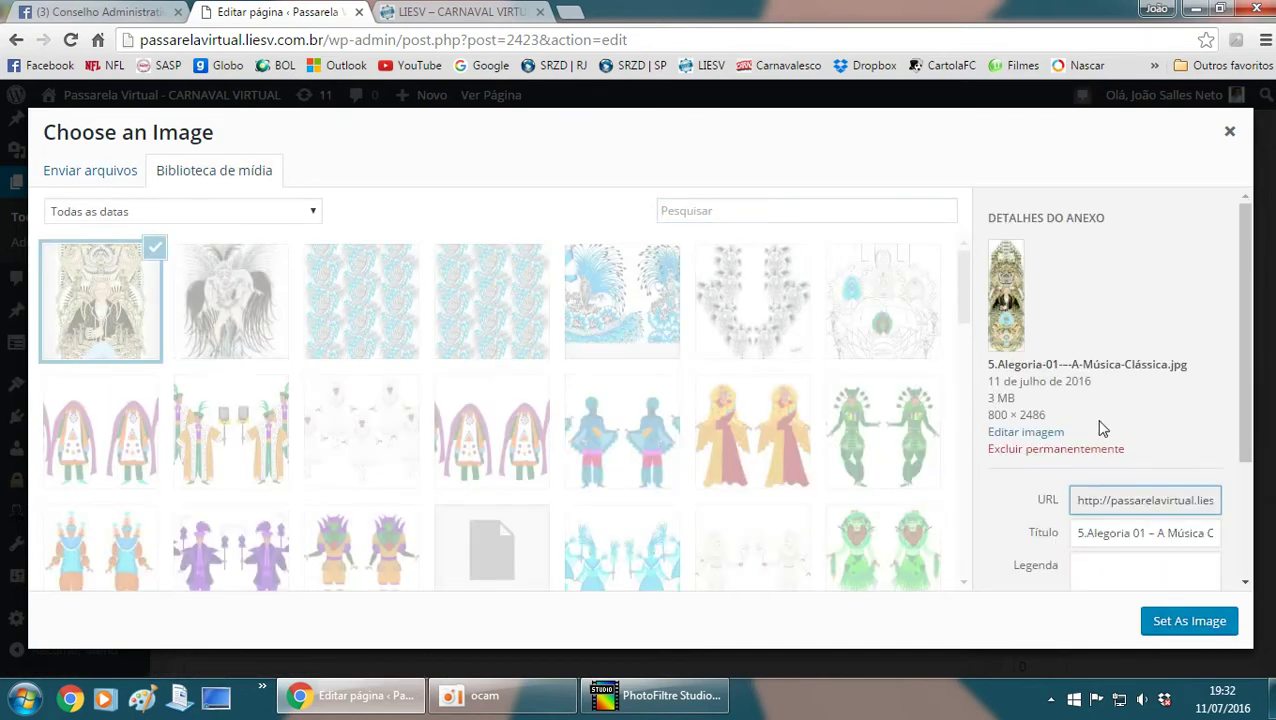
pyautogui.click(1091, 450)
pyautogui.click(740, 167)
pyautogui.click(128, 313)
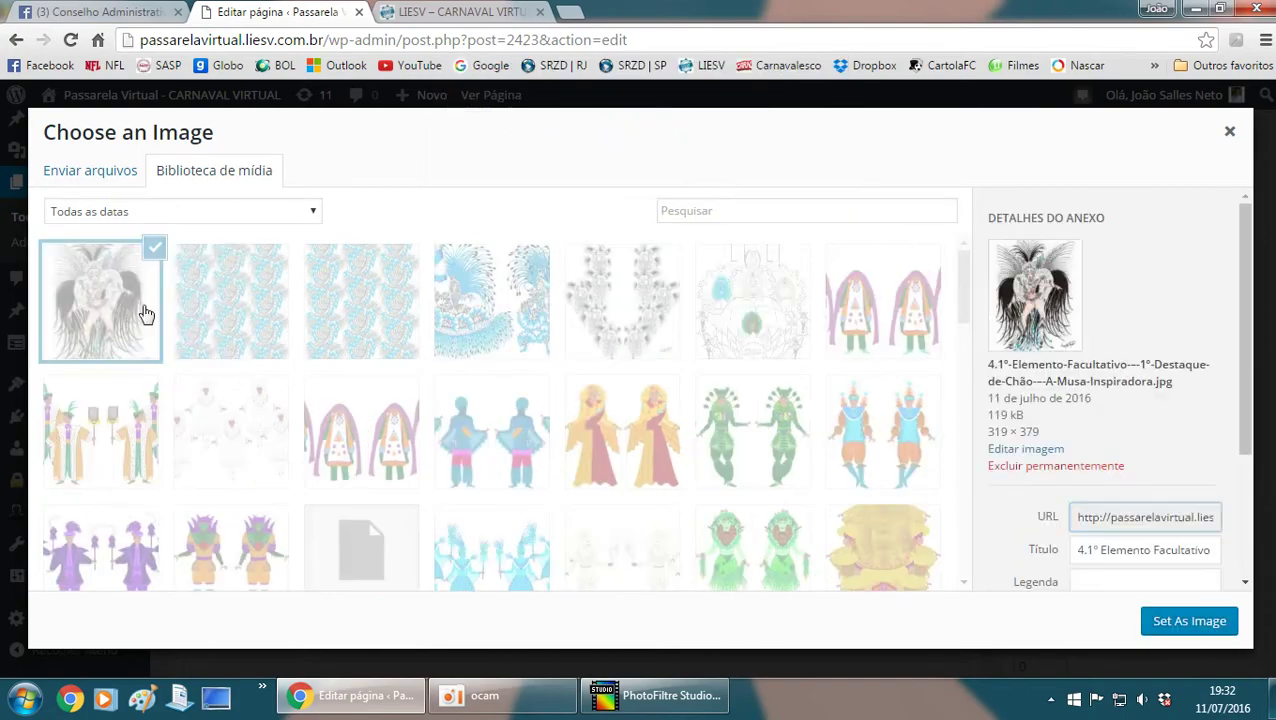
pyautogui.click(1045, 465)
pyautogui.press('Return')
pyautogui.click(105, 305)
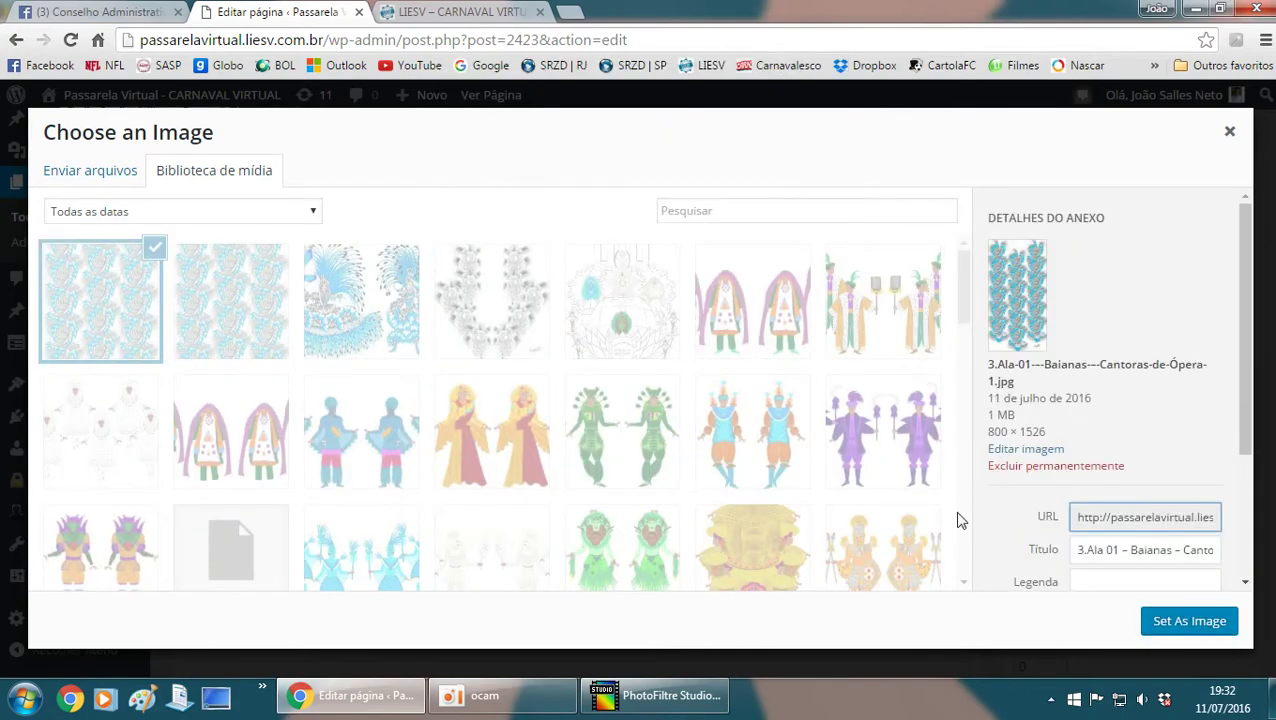
pyautogui.click(1050, 470)
pyautogui.press('Return')
pyautogui.click(115, 302)
pyautogui.click(1110, 465)
pyautogui.press('Return')
pyautogui.click(125, 307)
pyautogui.click(1058, 424)
pyautogui.press('Return')
pyautogui.click(150, 318)
pyautogui.click(1123, 452)
pyautogui.press('Return')
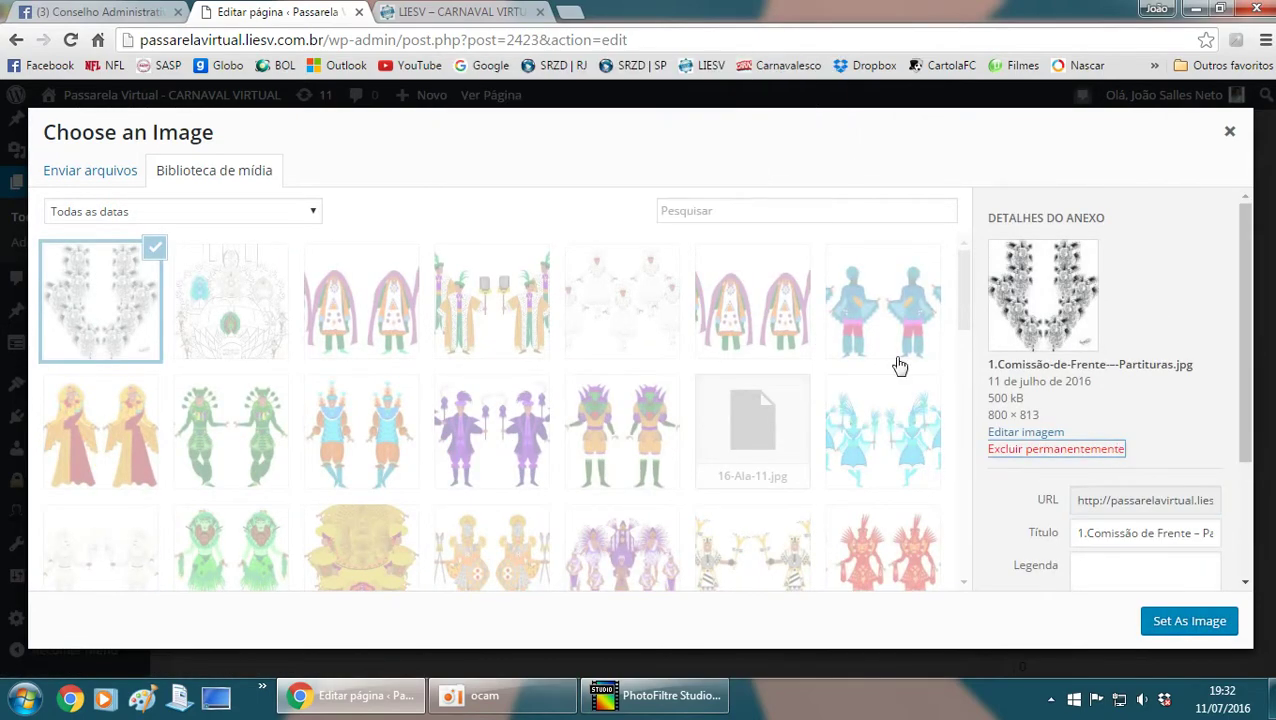
# - Upload the drawings numbered 1 to 5 from the folder "Paraíso da Folia 2015 - Desenhos Oficiais" to the media library
pyautogui.click(136, 176)
pyautogui.click(669, 405)
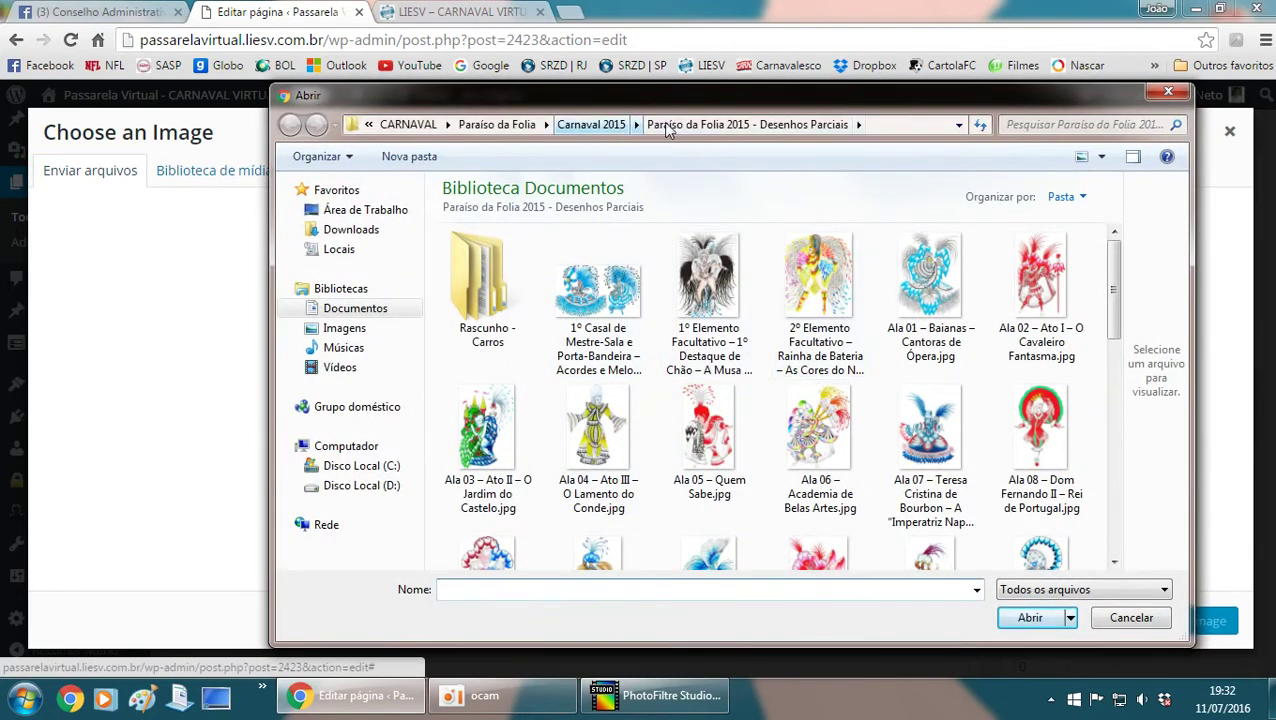
pyautogui.click(591, 124)
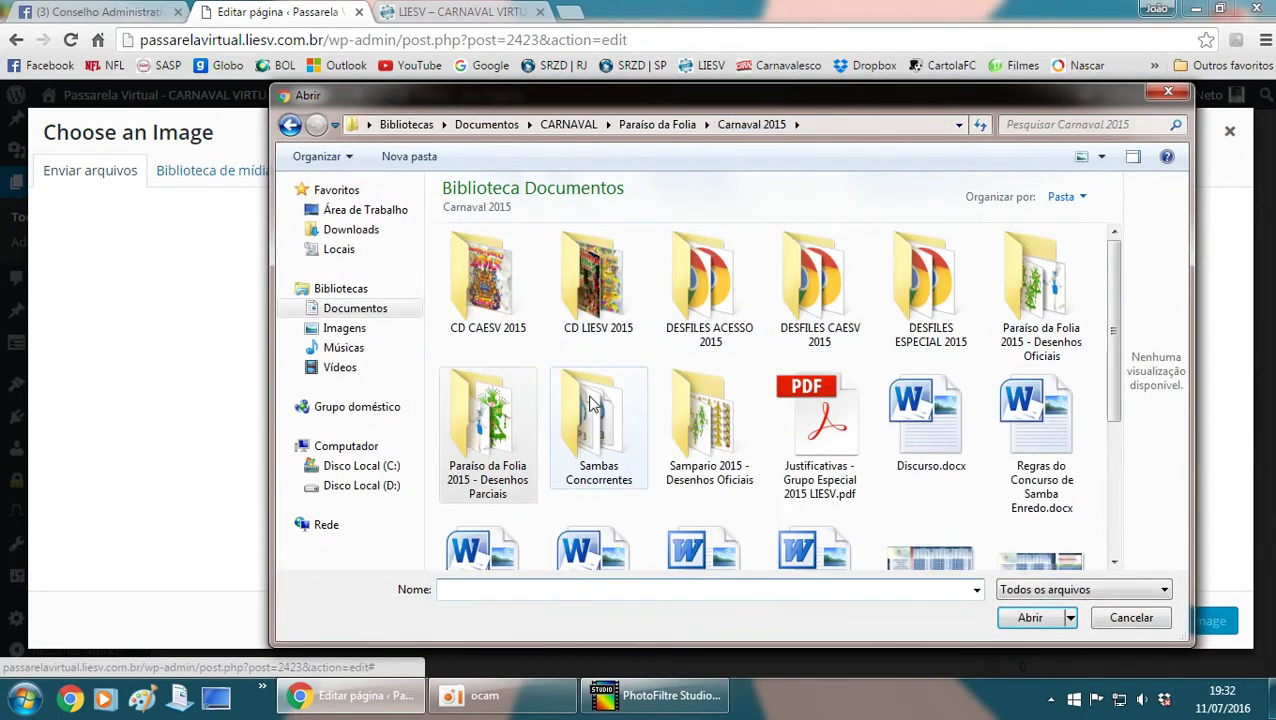
pyautogui.doubleClick(1040, 285)
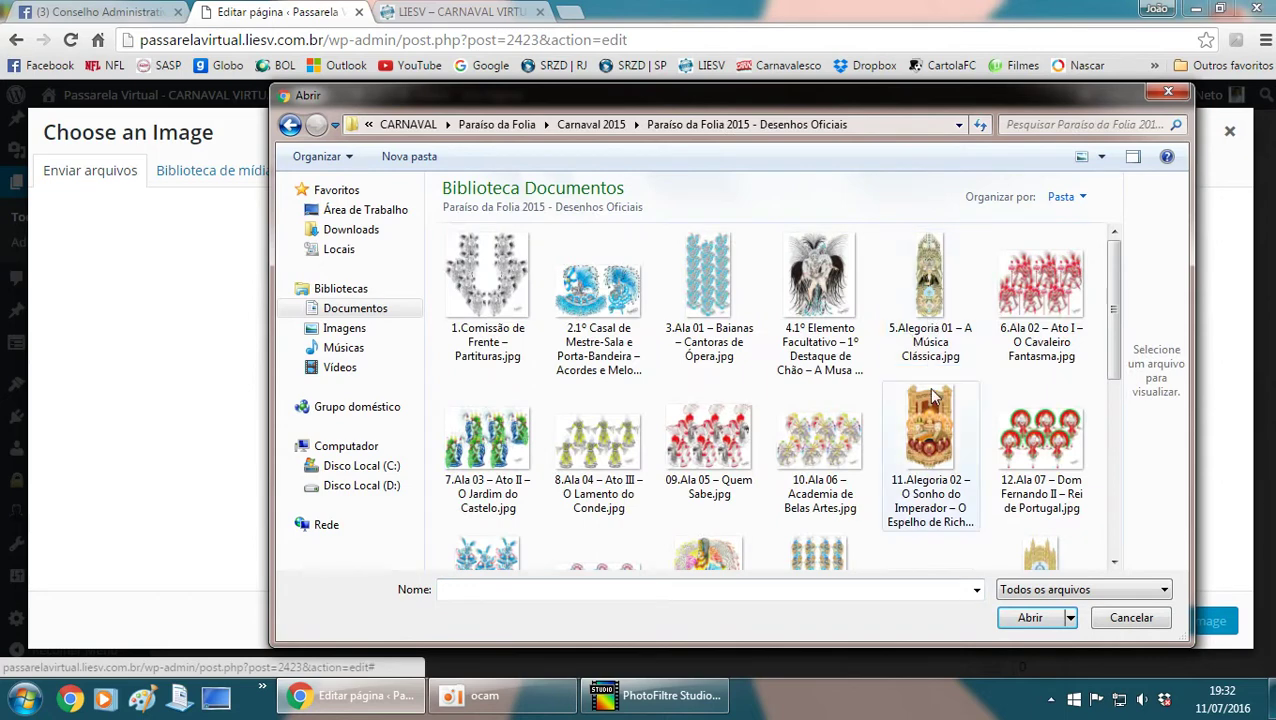
pyautogui.moveTo(937, 376); pyautogui.dragTo(466, 268)
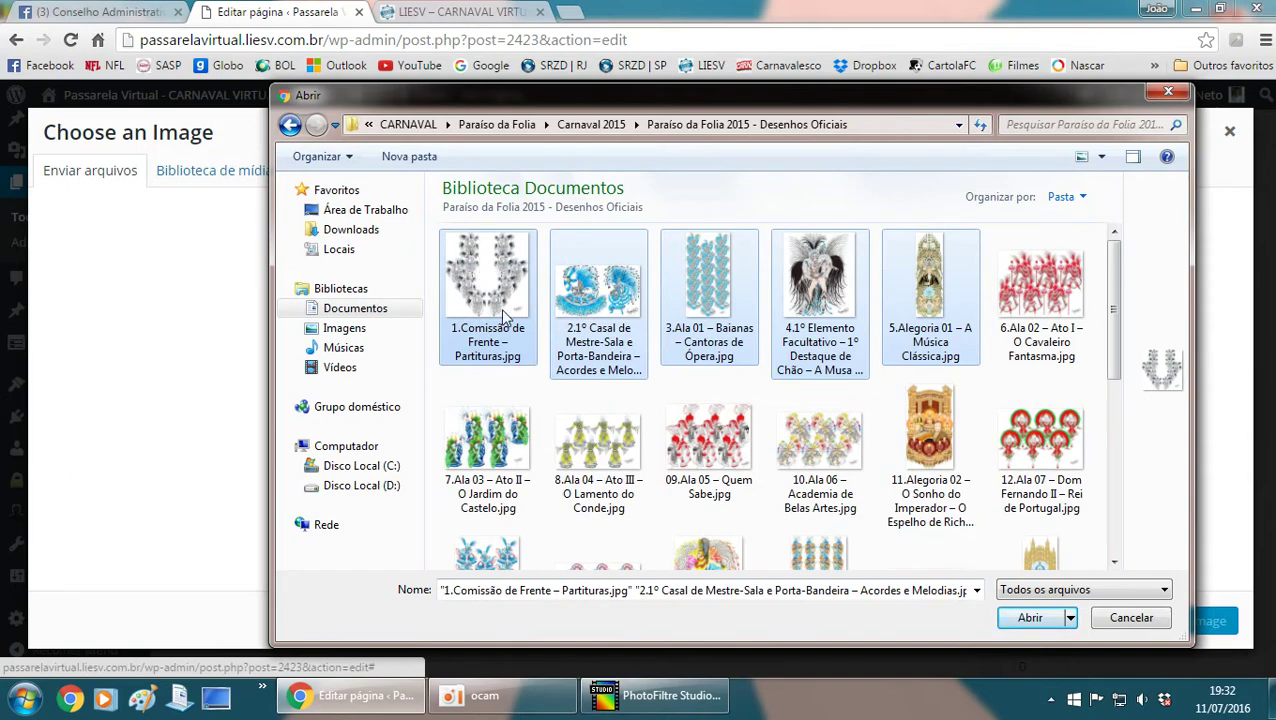
pyautogui.moveTo(456, 106); pyautogui.dragTo(532, 112)
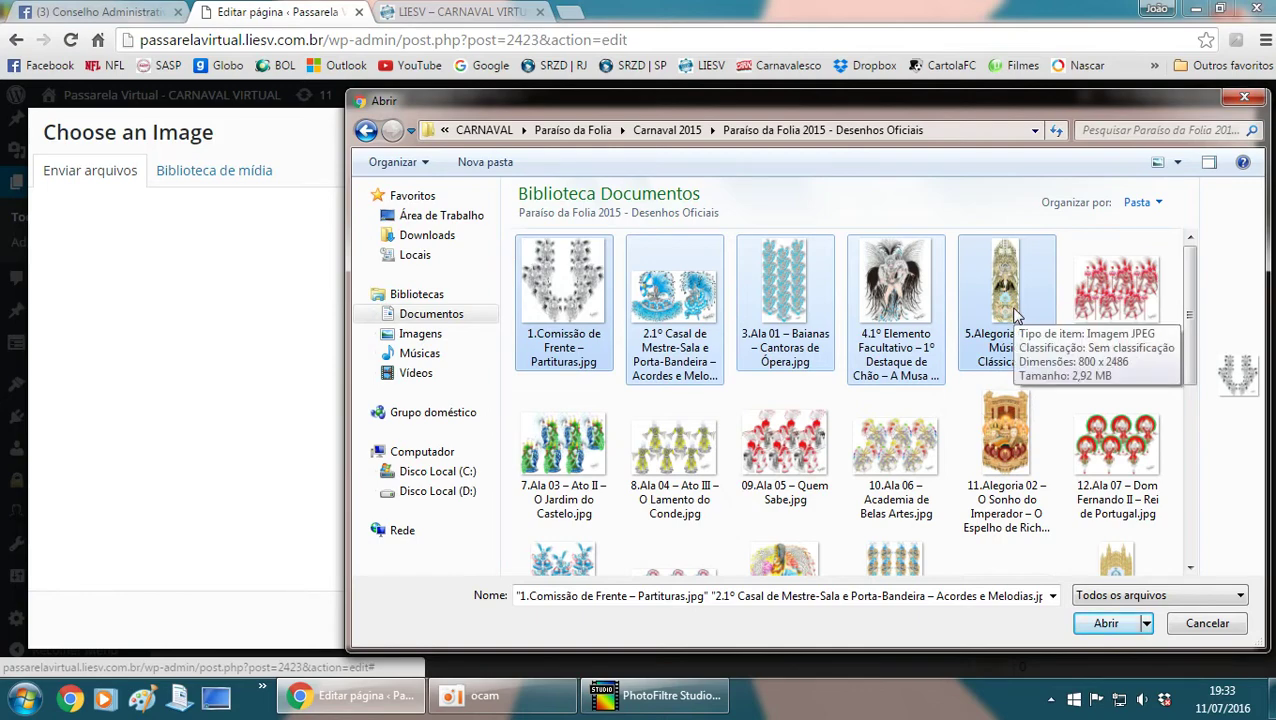
pyautogui.click(1106, 623)
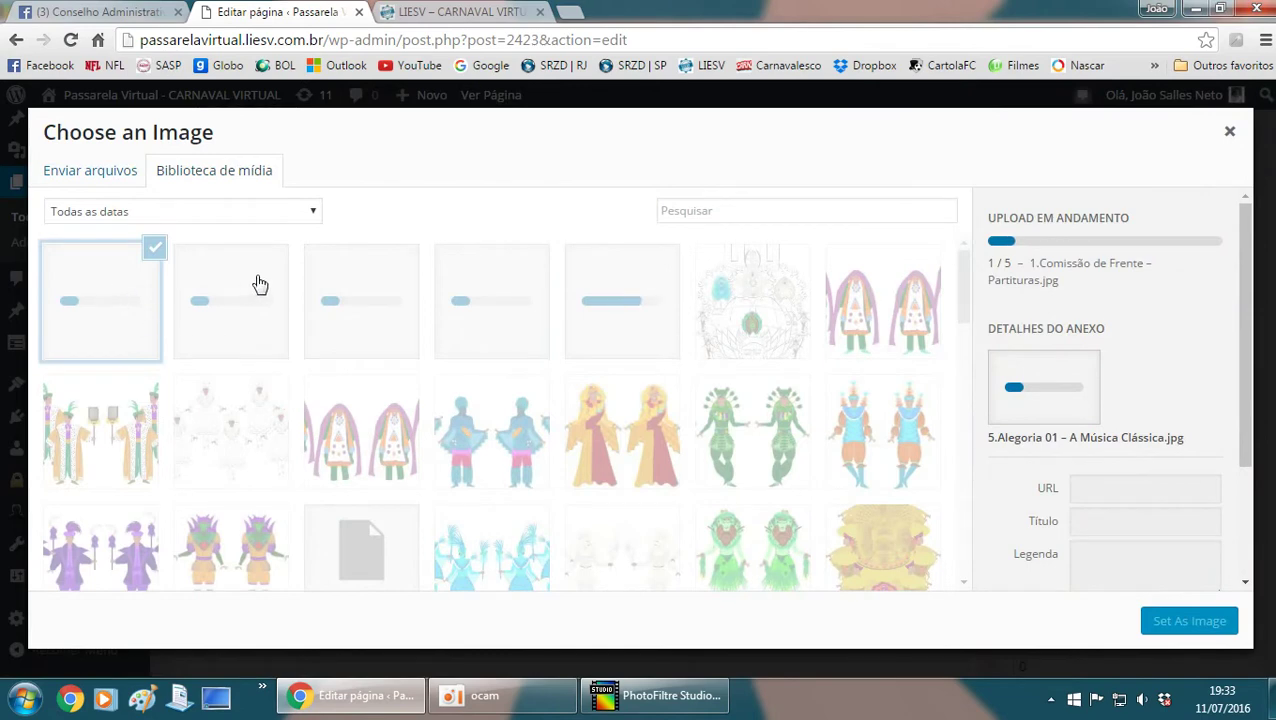
# - Find Artigo 25 on the delivery of the audiovisual material in the official regulations on the LIESV site
pyautogui.click(450, 11)
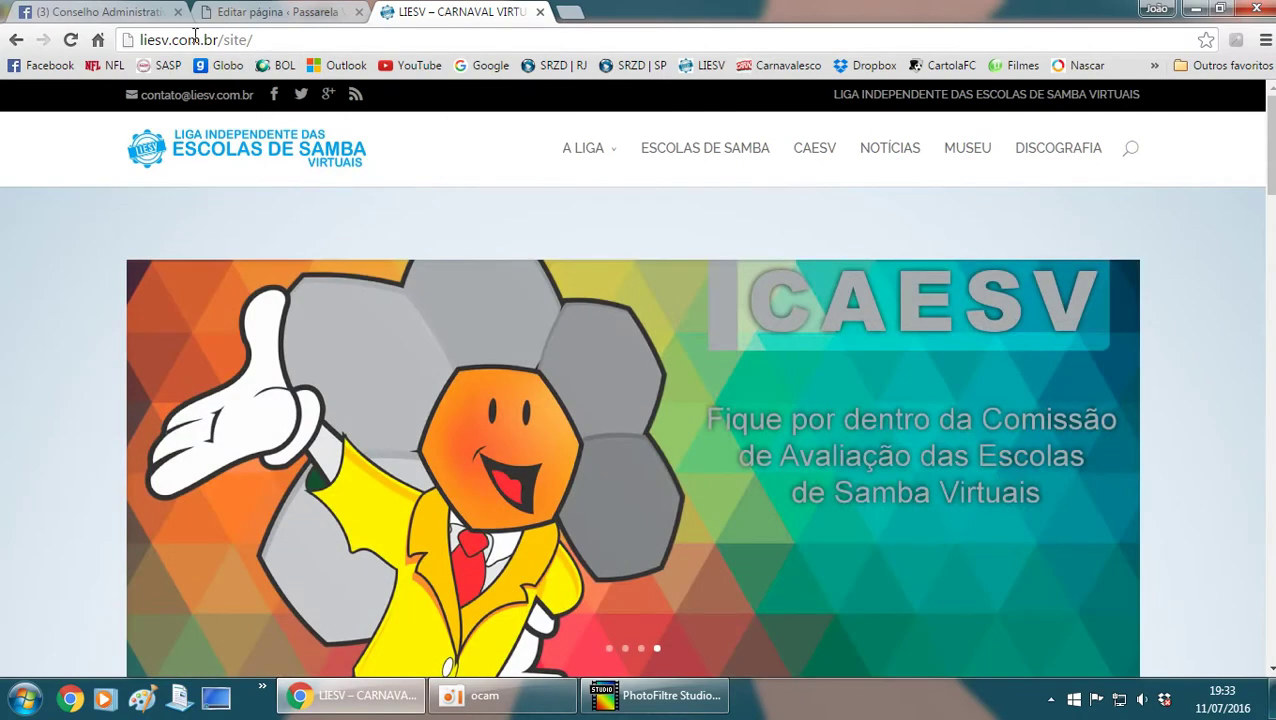
pyautogui.moveTo(620, 143)
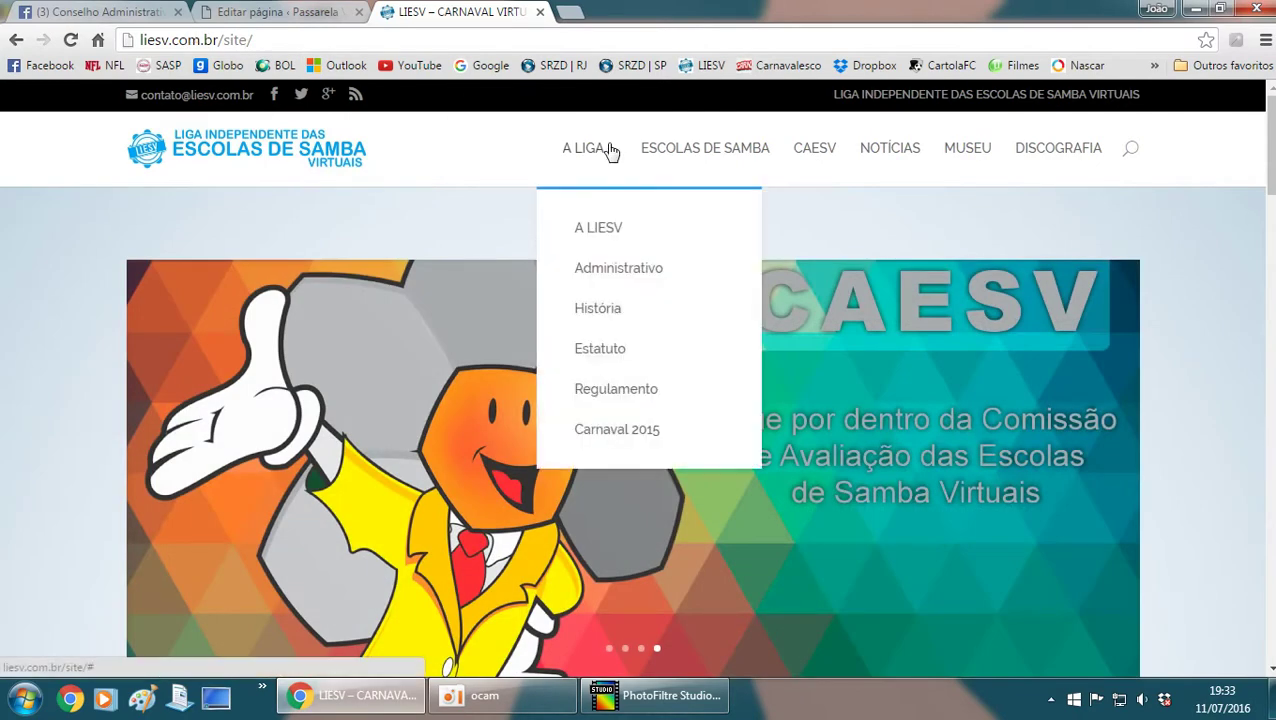
pyautogui.click(616, 389)
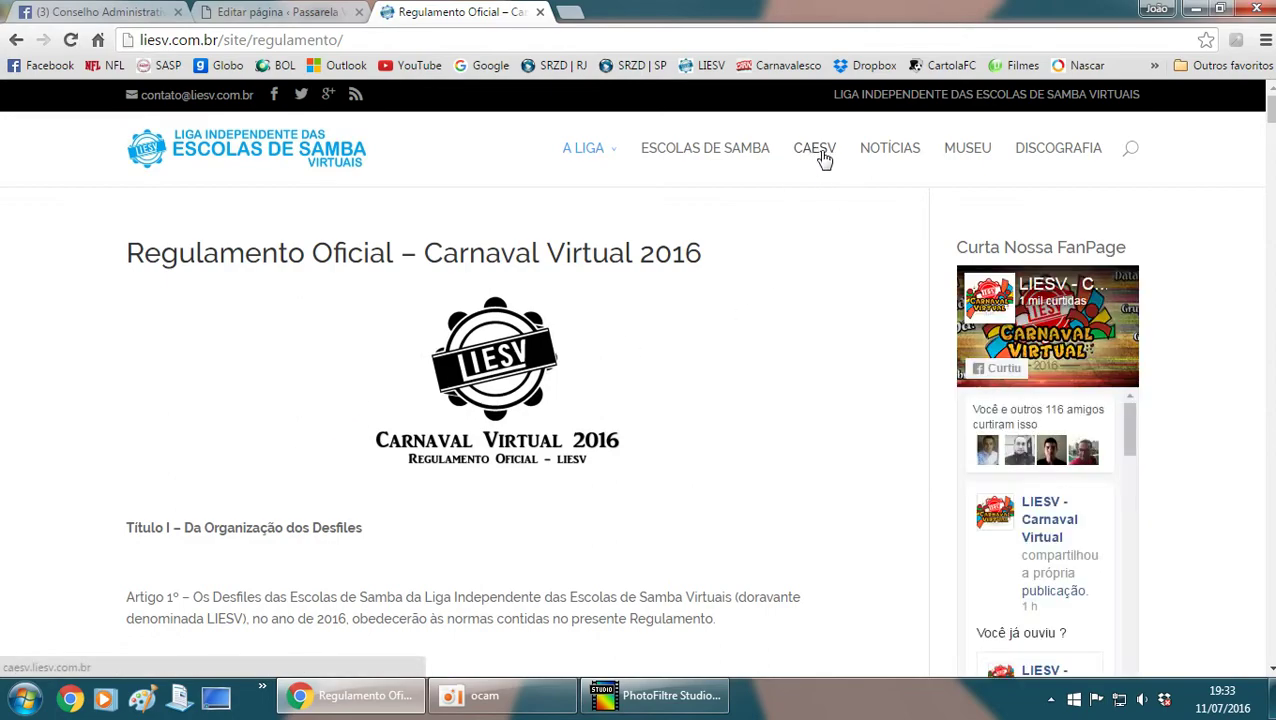
pyautogui.scroll(-10, 621, 356)
pyautogui.scroll(-20, 617, 365)
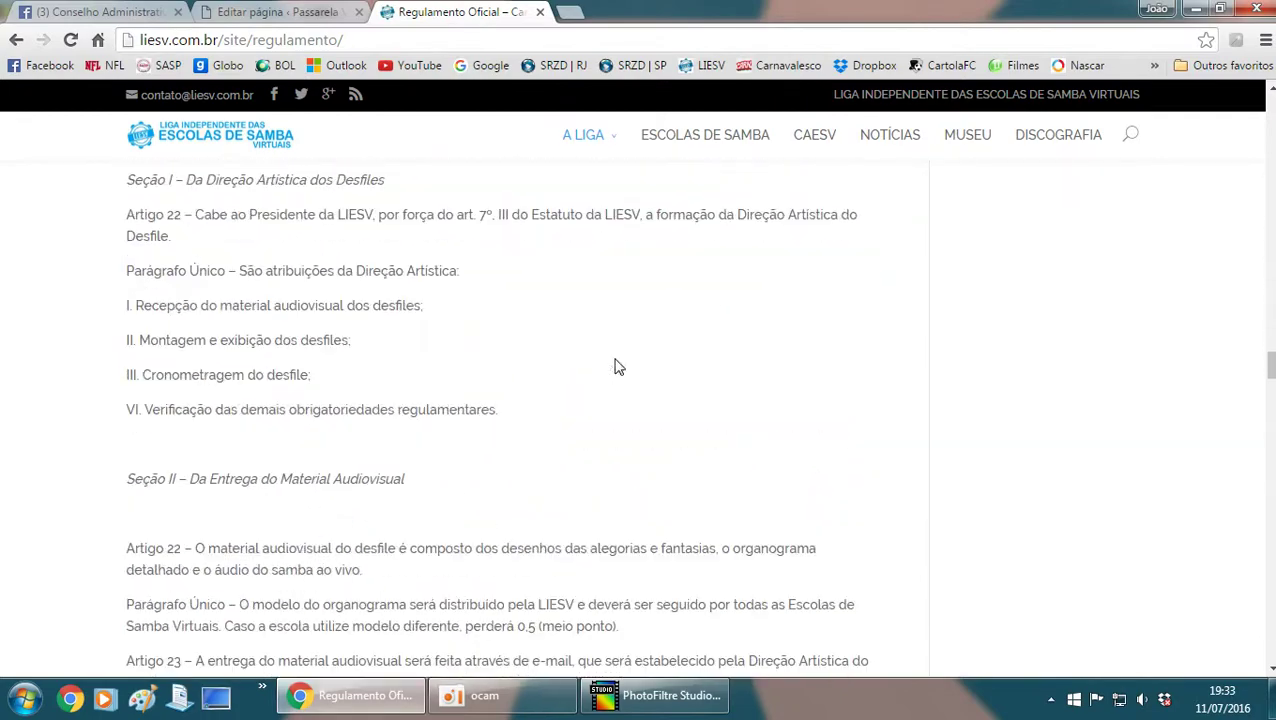
pyautogui.scroll(-2, 617, 363)
pyautogui.scroll(4, 616, 360)
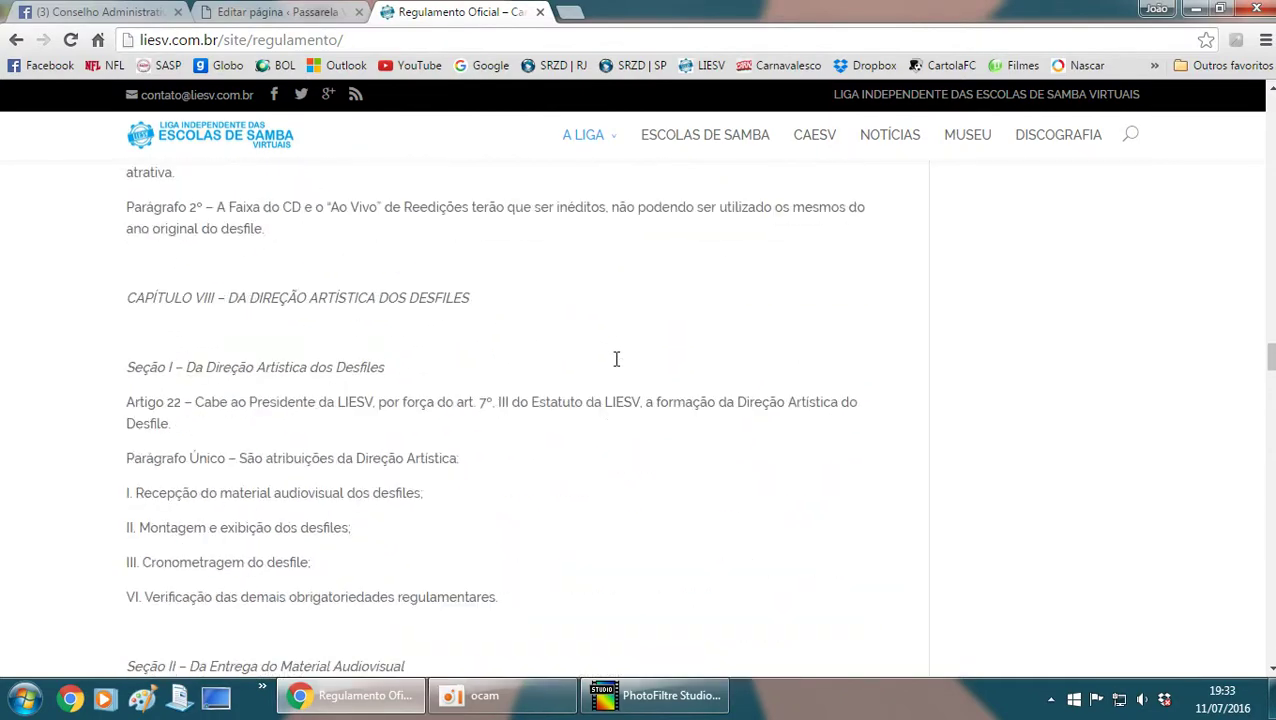
pyautogui.scroll(-5, 617, 363)
pyautogui.scroll(4, 617, 365)
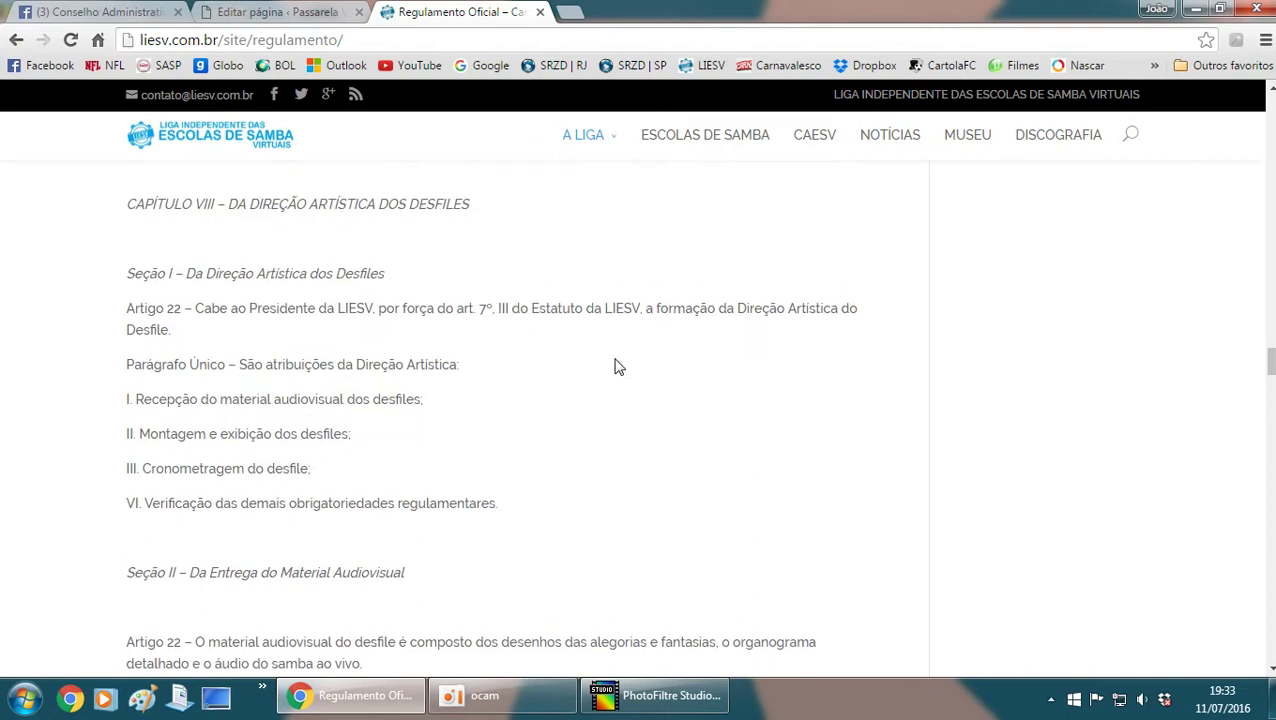
pyautogui.scroll(-4, 617, 365)
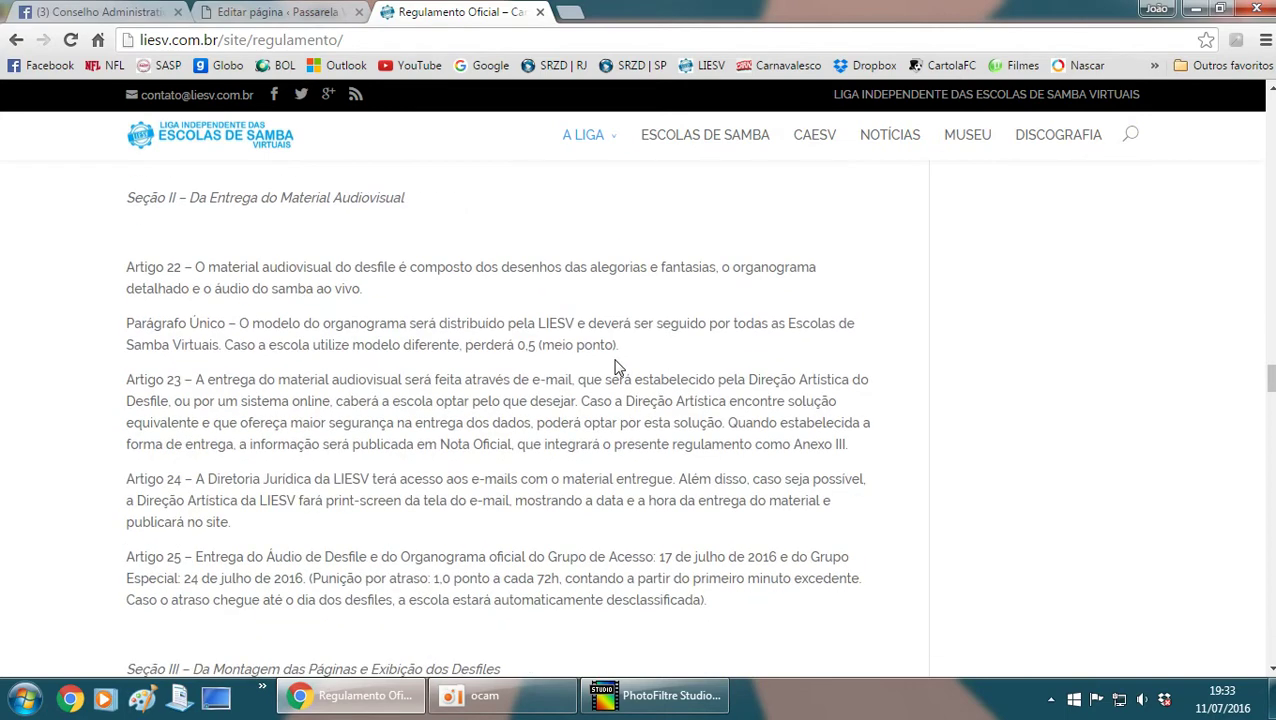
pyautogui.scroll(-2, 617, 368)
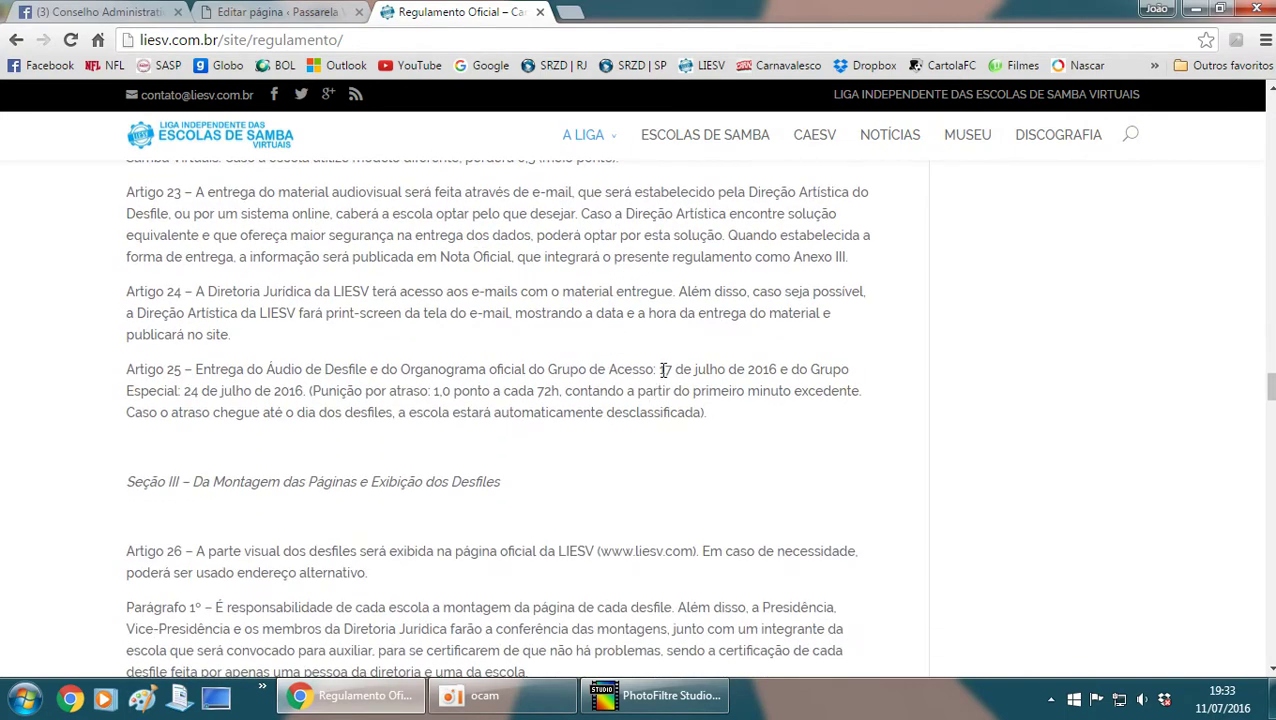
# - Examine the delivery deadlines in Artigo 25 and the rules on page assembly and parade exhibition in Seção III
pyautogui.moveTo(658, 369); pyautogui.dragTo(779, 369)
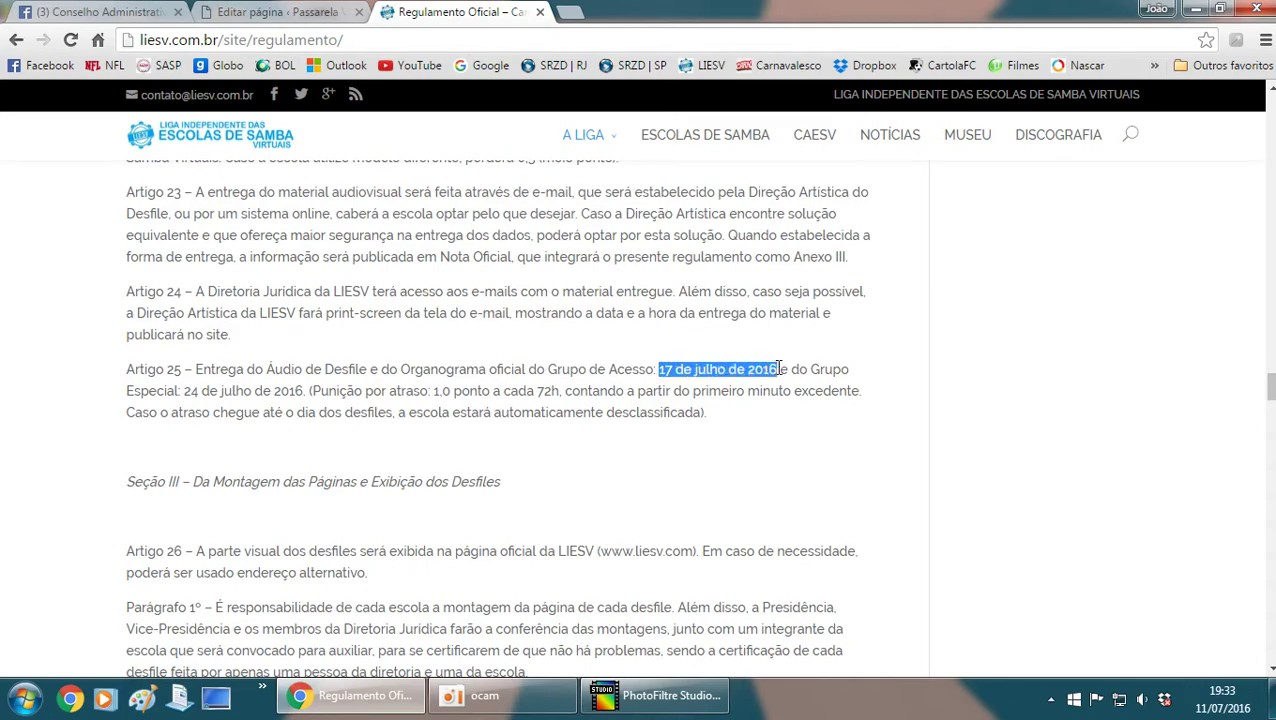
pyautogui.click(219, 366)
pyautogui.moveTo(197, 368); pyautogui.dragTo(527, 369)
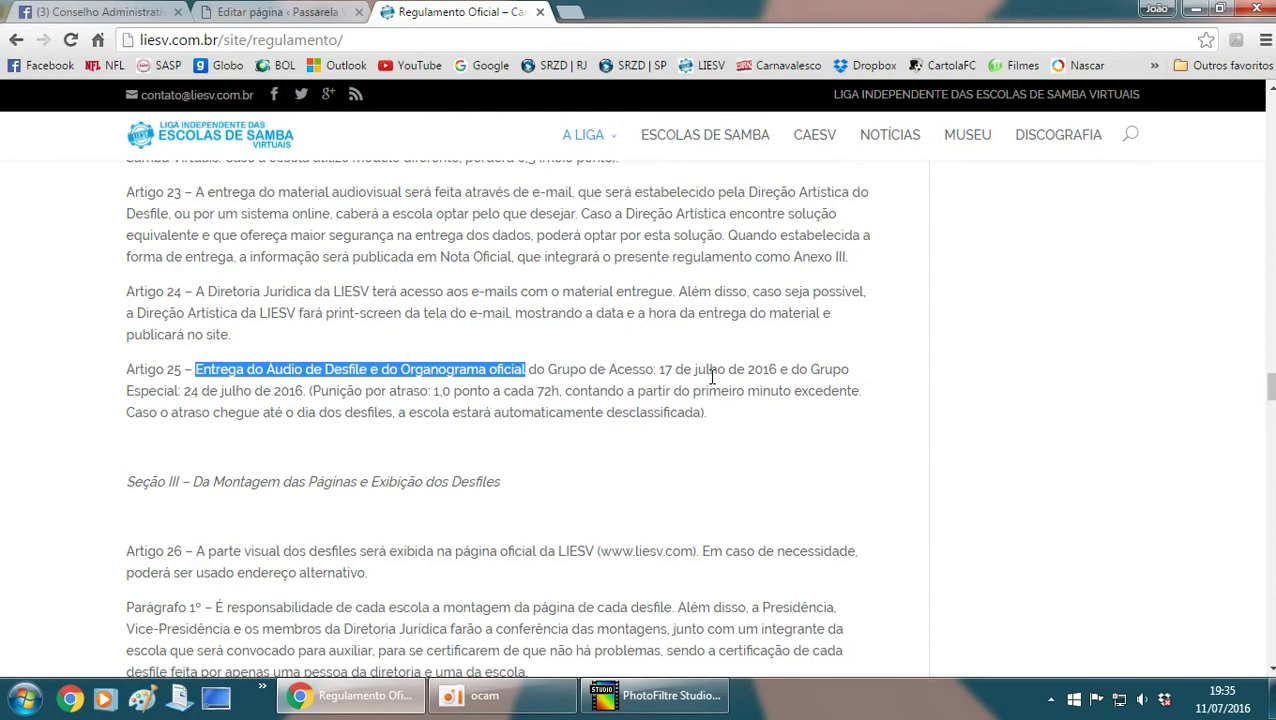
pyautogui.scroll(-2, 712, 377)
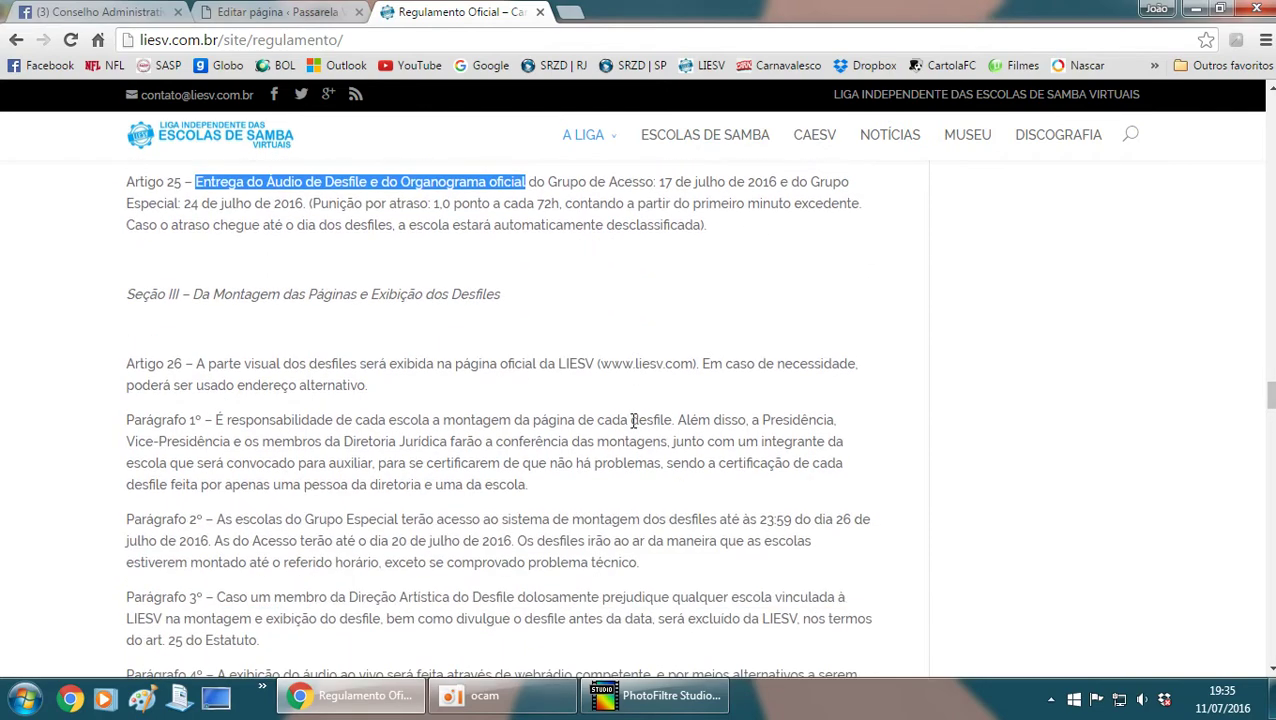
pyautogui.scroll(-3, 627, 421)
pyautogui.scroll(2, 627, 421)
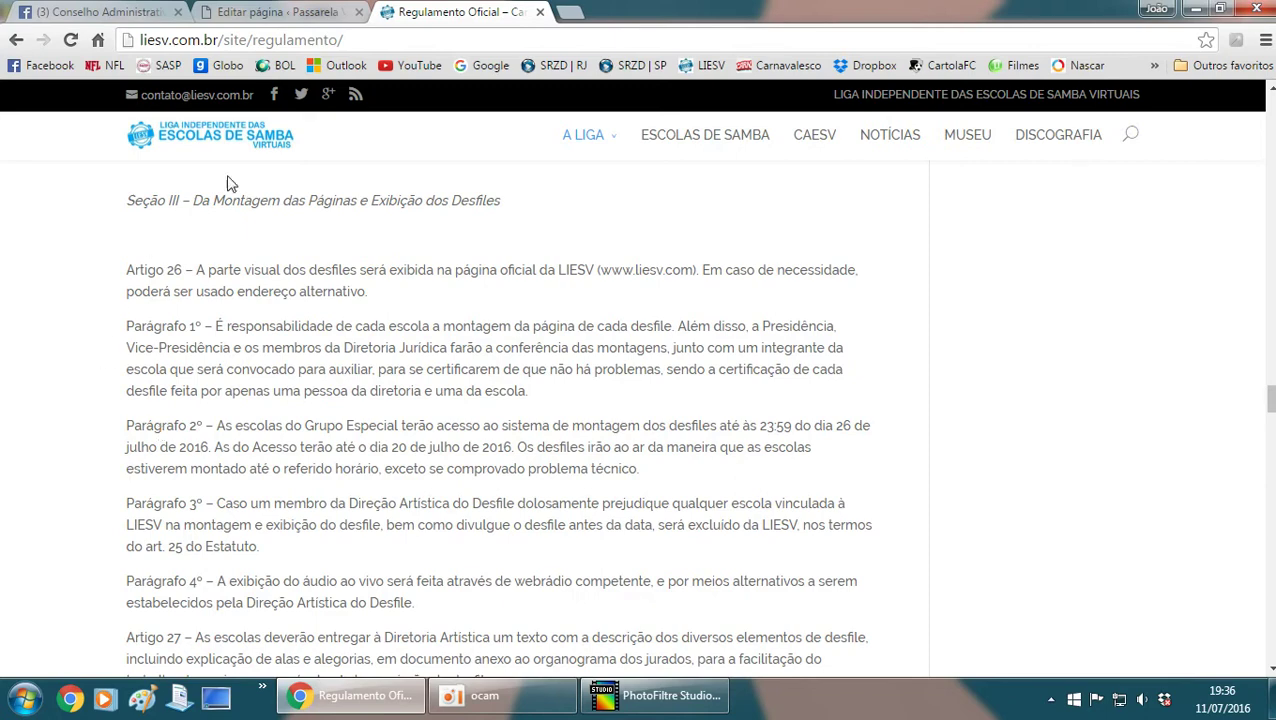
# - Return to the page editor, set 5.Alegoria-01---A-Música-Clássica.jpg as the new Image module's picture and save the module
pyautogui.click(268, 9)
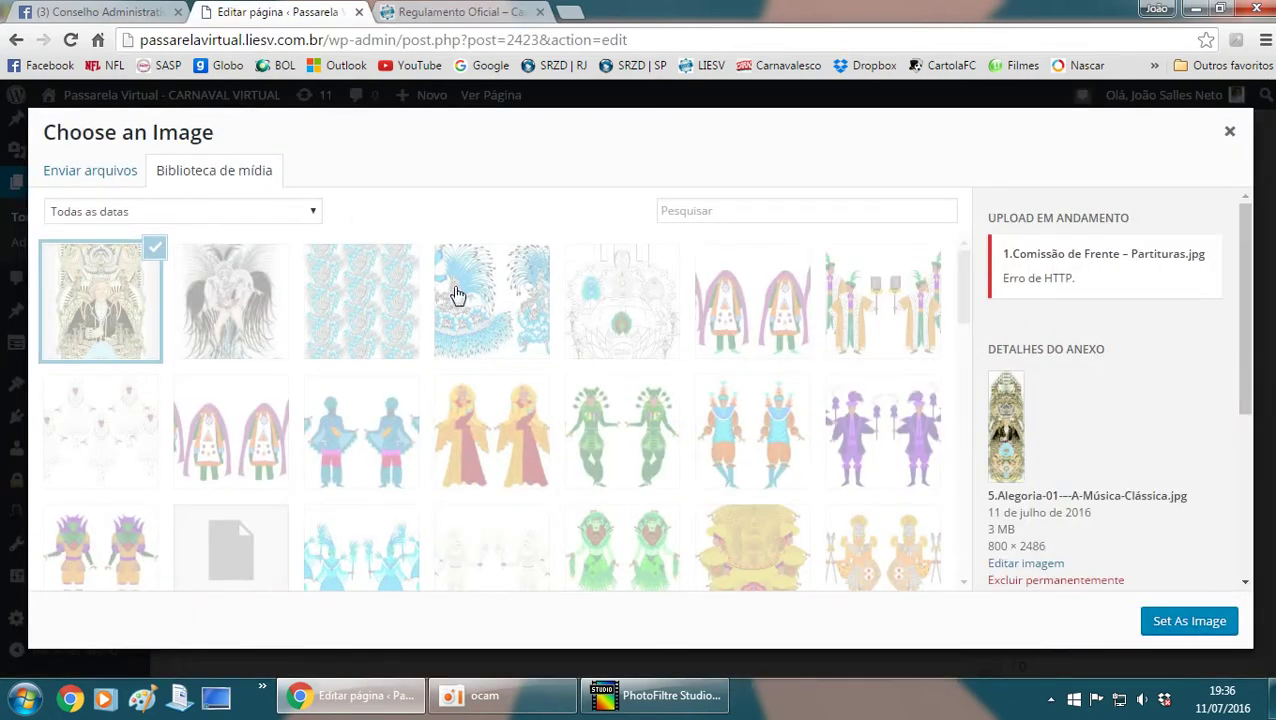
pyautogui.scroll(-1, 527, 330)
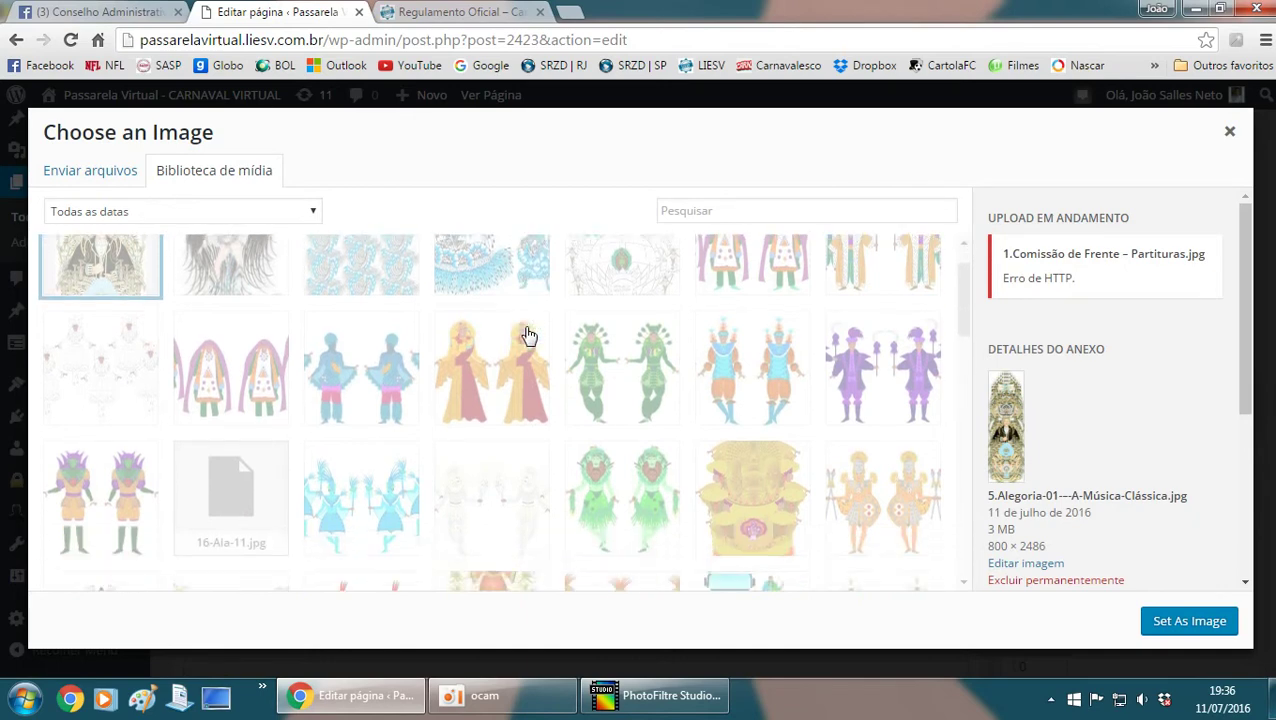
pyautogui.scroll(1, 524, 338)
pyautogui.click(112, 302)
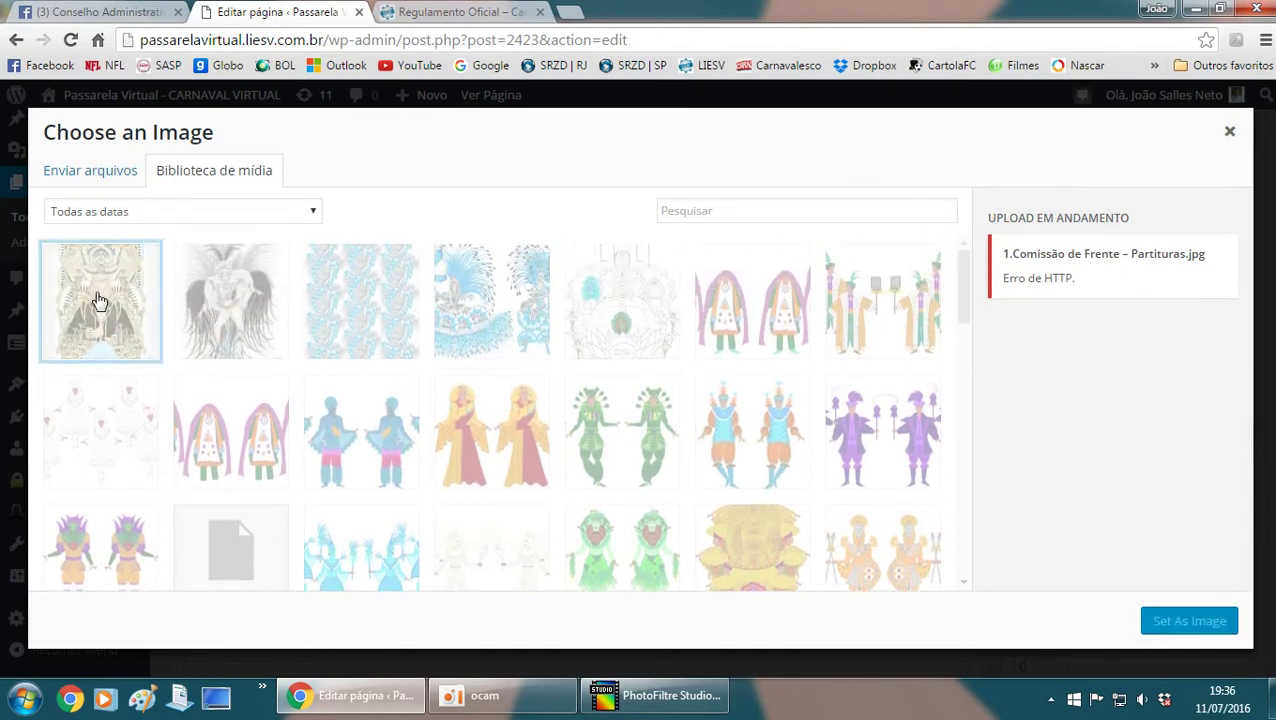
pyautogui.click(1186, 626)
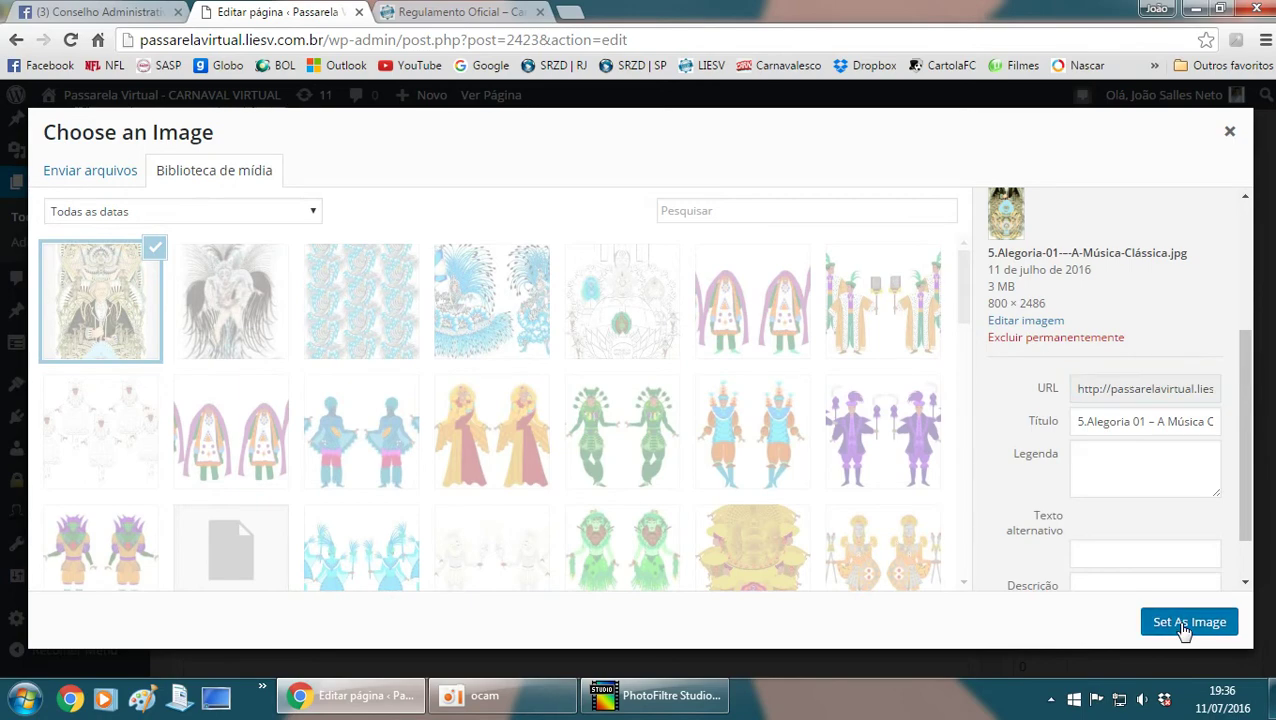
pyautogui.click(1047, 558)
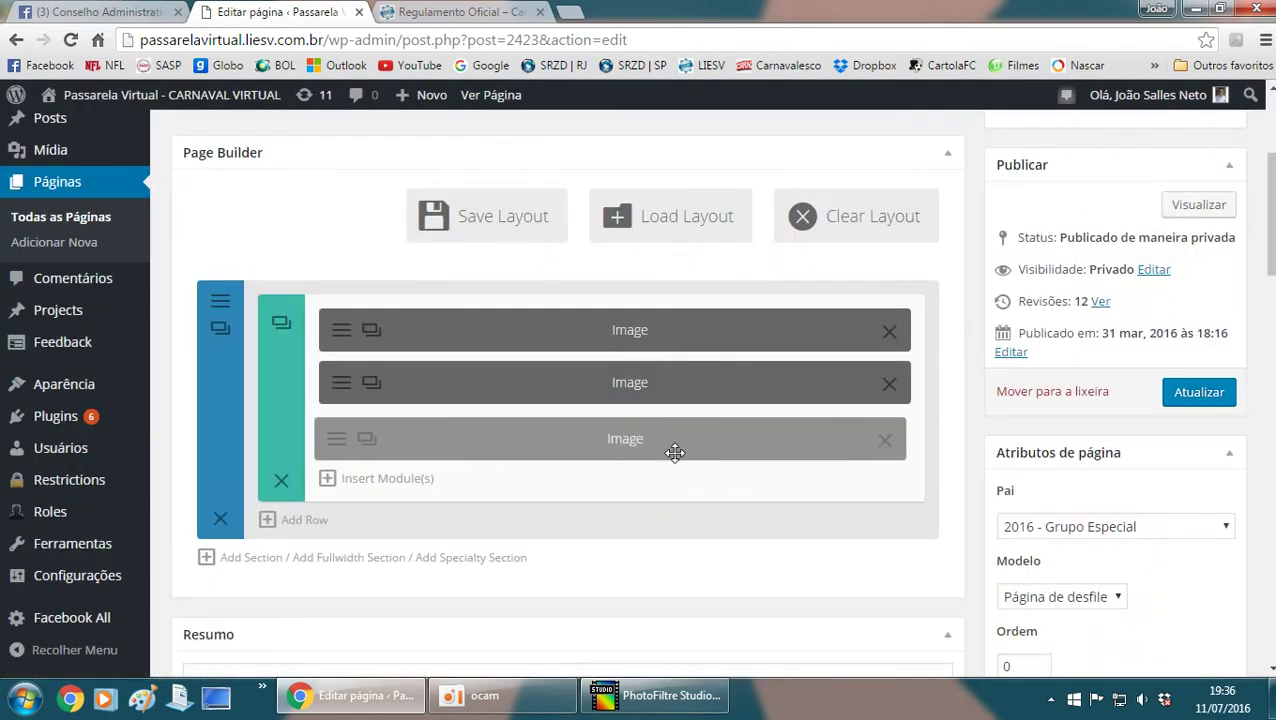
pyautogui.click(371, 445)
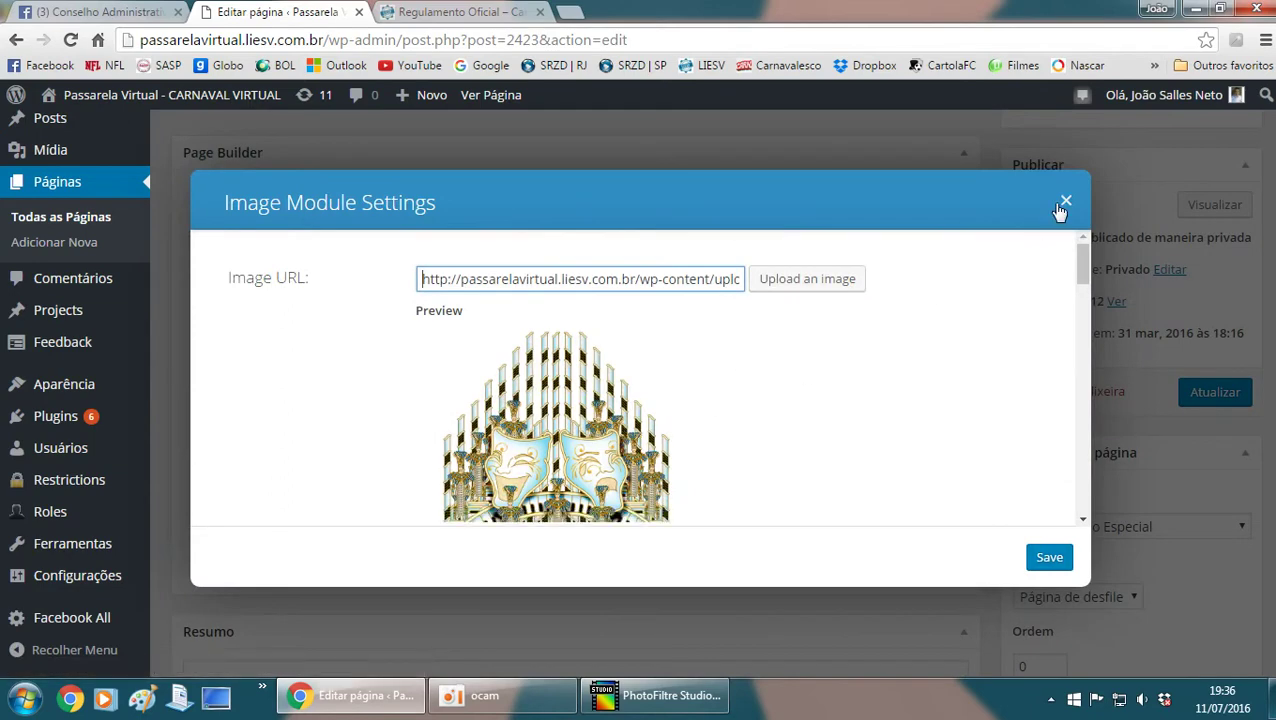
pyautogui.click(1062, 200)
# - Insert a Text module below the images and write the centred bold heading "Abre Alas" in its content
pyautogui.click(327, 477)
pyautogui.click(879, 305)
pyautogui.scroll(-2, 472, 455)
pyautogui.scroll(-1, 472, 455)
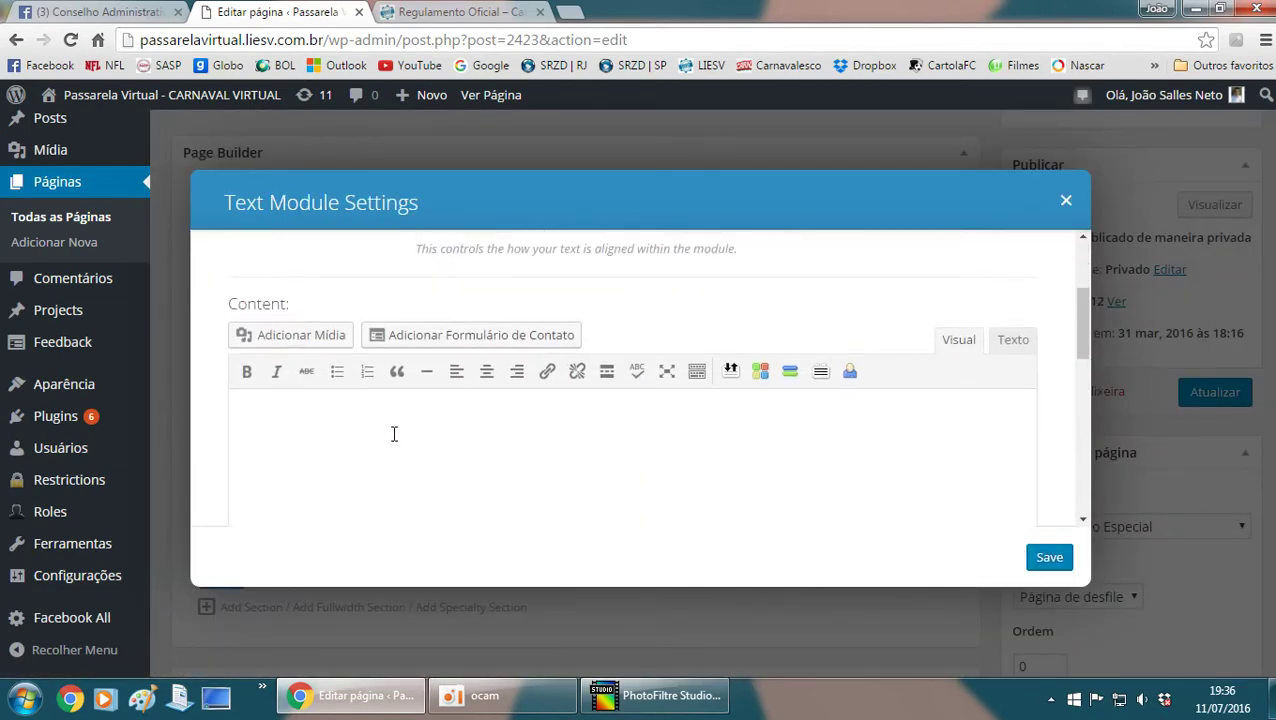
pyautogui.click(487, 374)
pyautogui.click(247, 373)
pyautogui.write('Abre Alas')
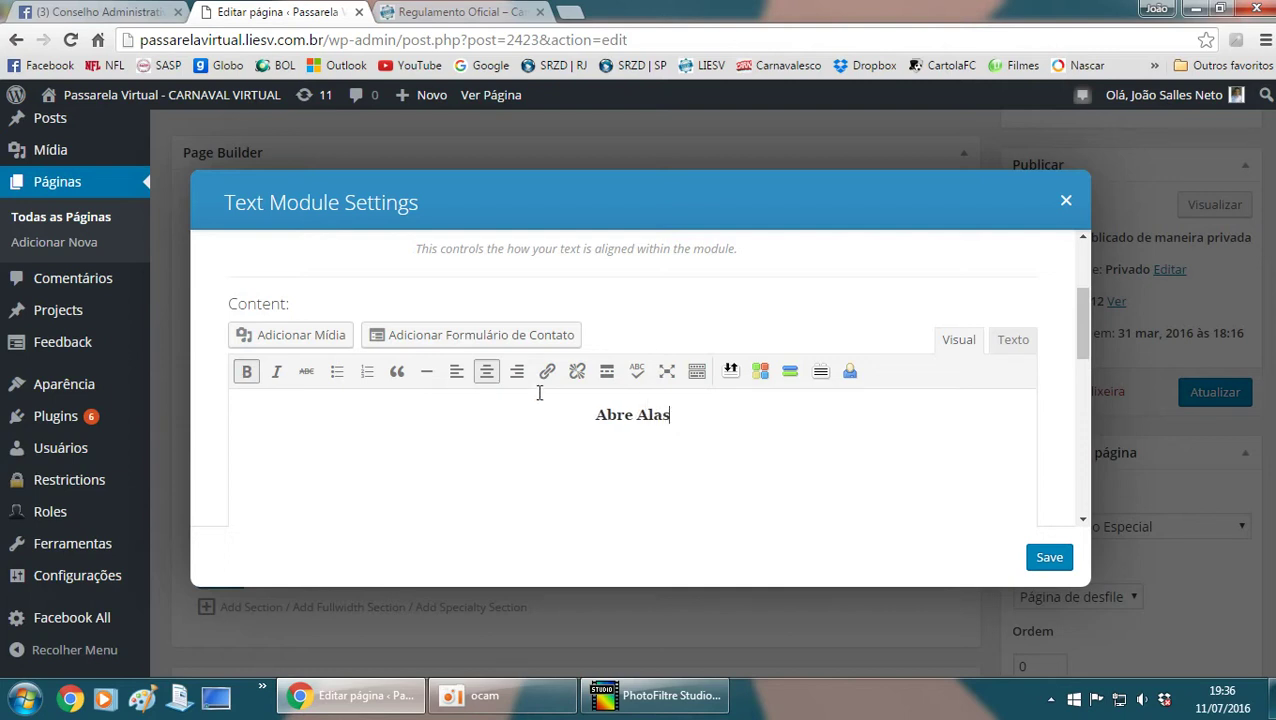
pyautogui.click(246, 372)
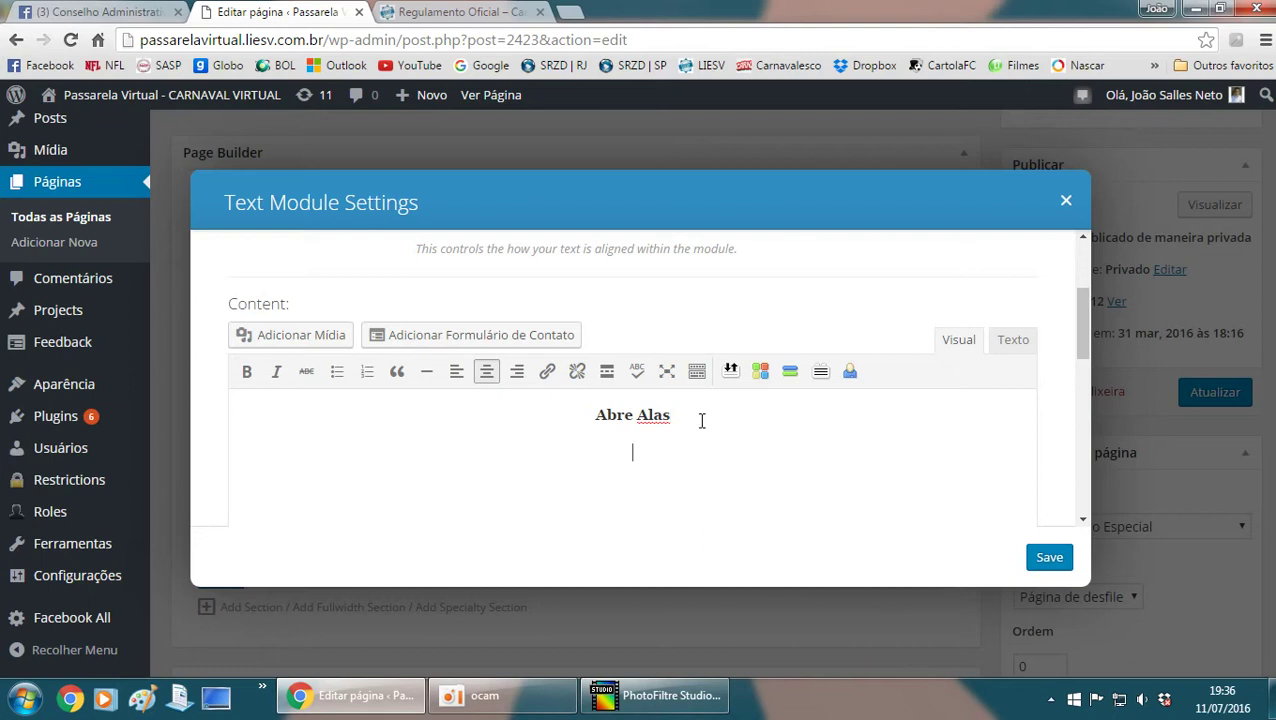
pyautogui.write('dffsadfs')
pyautogui.click(622, 421)
pyautogui.moveTo(606, 452); pyautogui.dragTo(655, 453)
pyautogui.click(663, 453)
pyautogui.press('BackSpace')
pyautogui.press('BackSpace')
pyautogui.press('BackSpace')
pyautogui.press('BackSpace')
pyautogui.press('BackSpace')
pyautogui.press('BackSpace')
pyautogui.press('BackSpace')
pyautogui.press('BackSpace')
pyautogui.press('BackSpace')
# - Add the non-bold line "A Música Clássica" directly under the heading and save the Text module
pyautogui.write('A M')
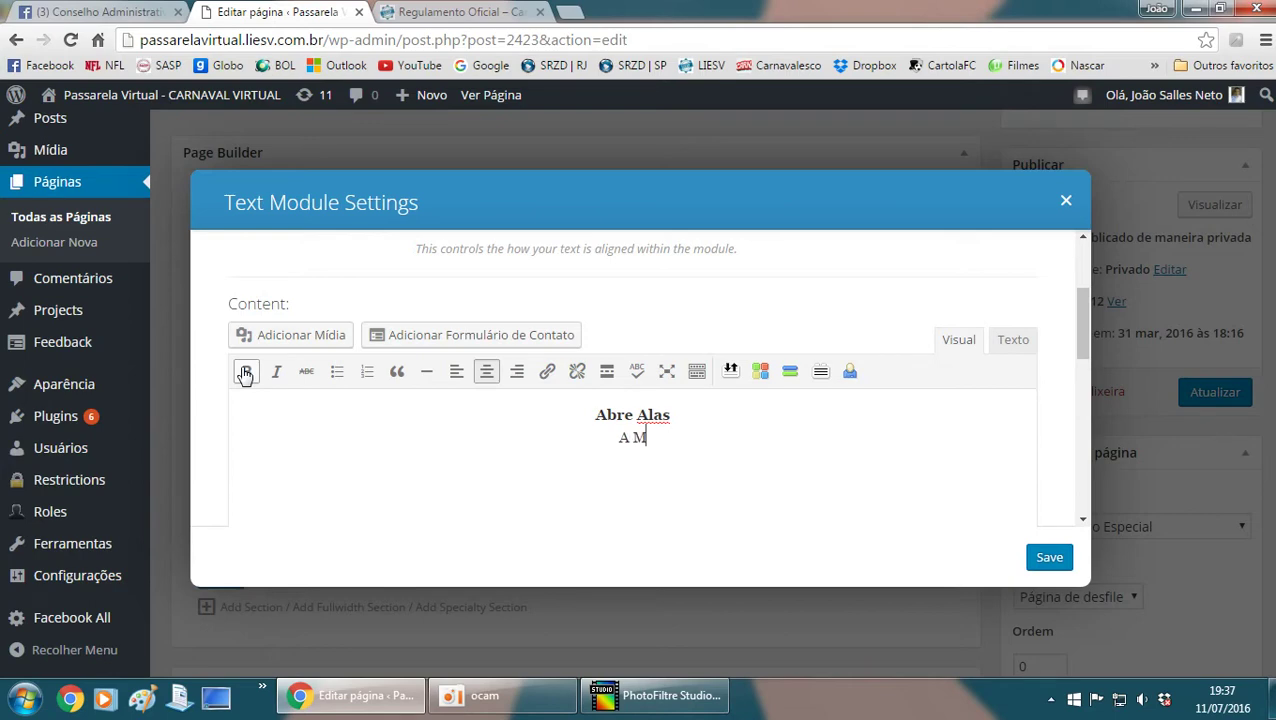
pyautogui.write('úsica Clássica')
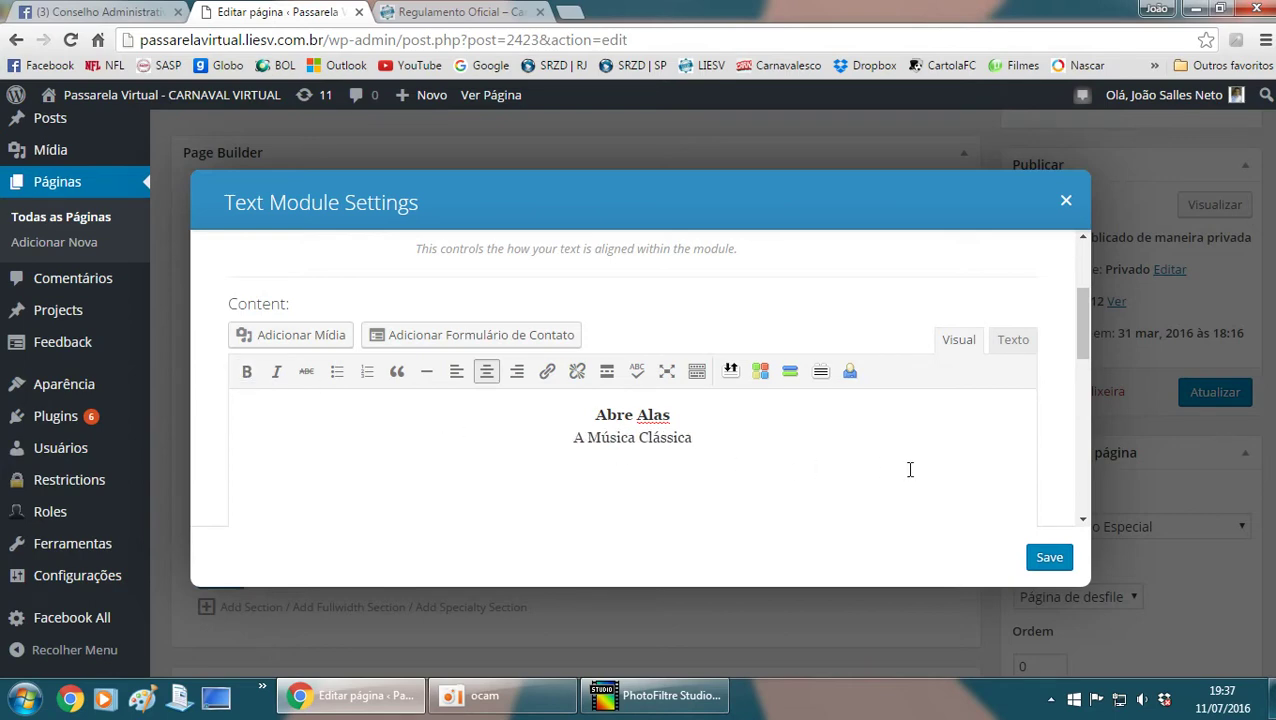
pyautogui.scroll(-4, 950, 490)
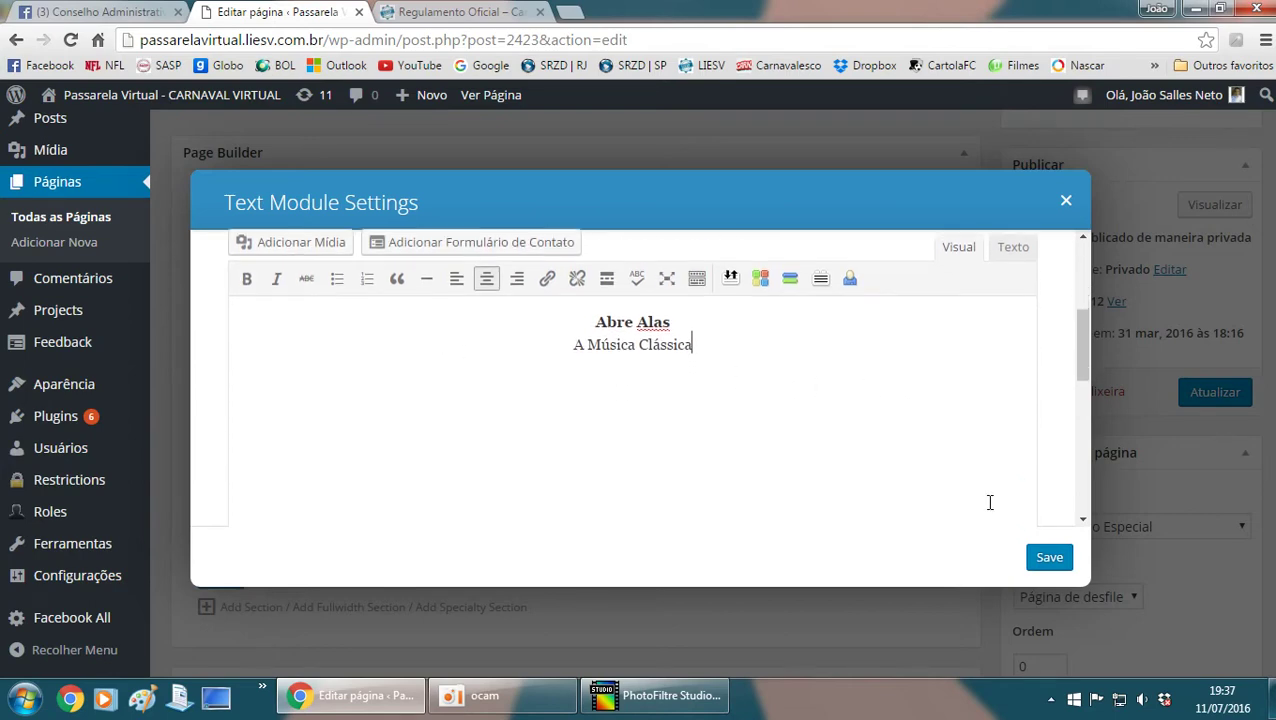
pyautogui.click(1050, 558)
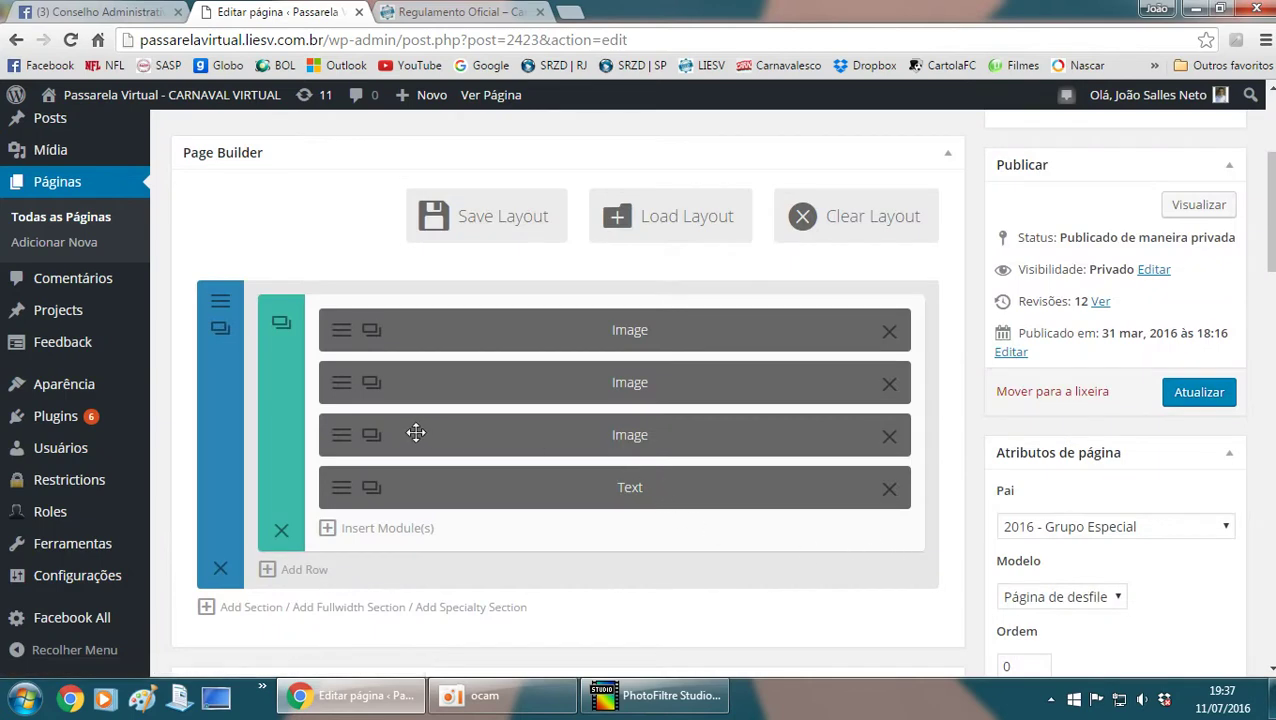
# - Set the admin label of the third Image module to "Abre Alas - Imagem" and save it
pyautogui.click(338, 437)
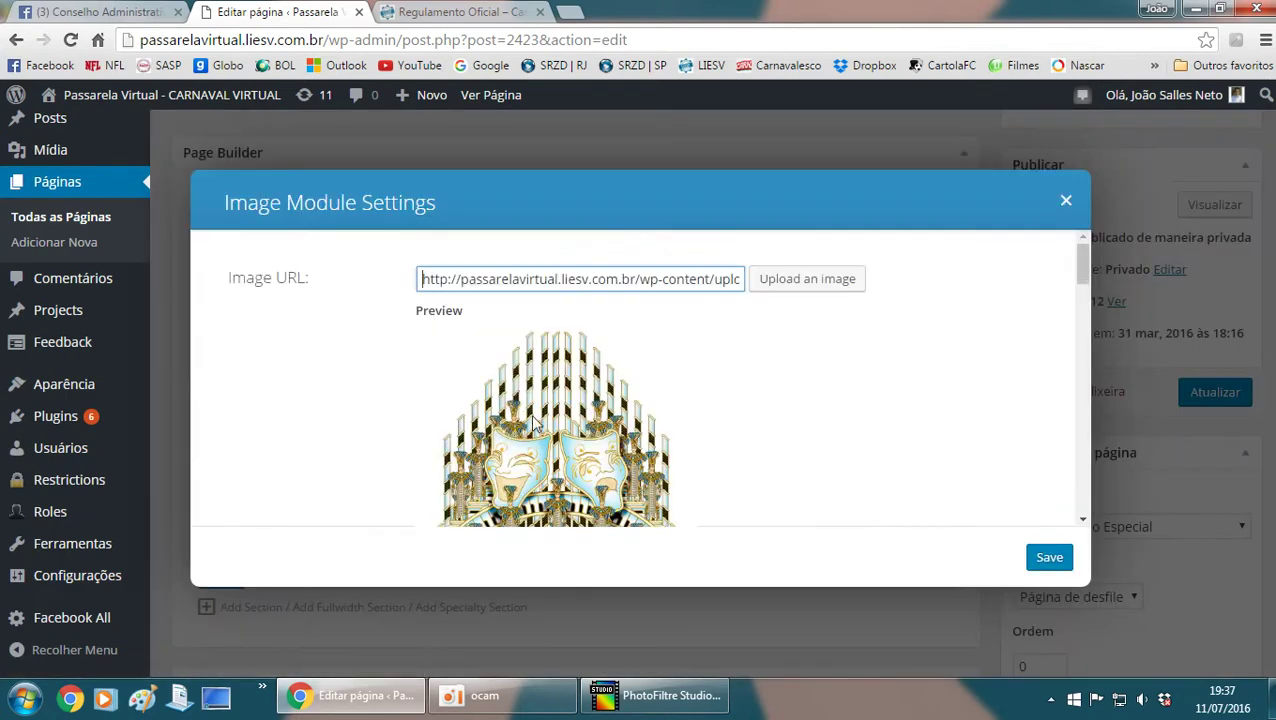
pyautogui.click(1066, 200)
pyautogui.click(338, 487)
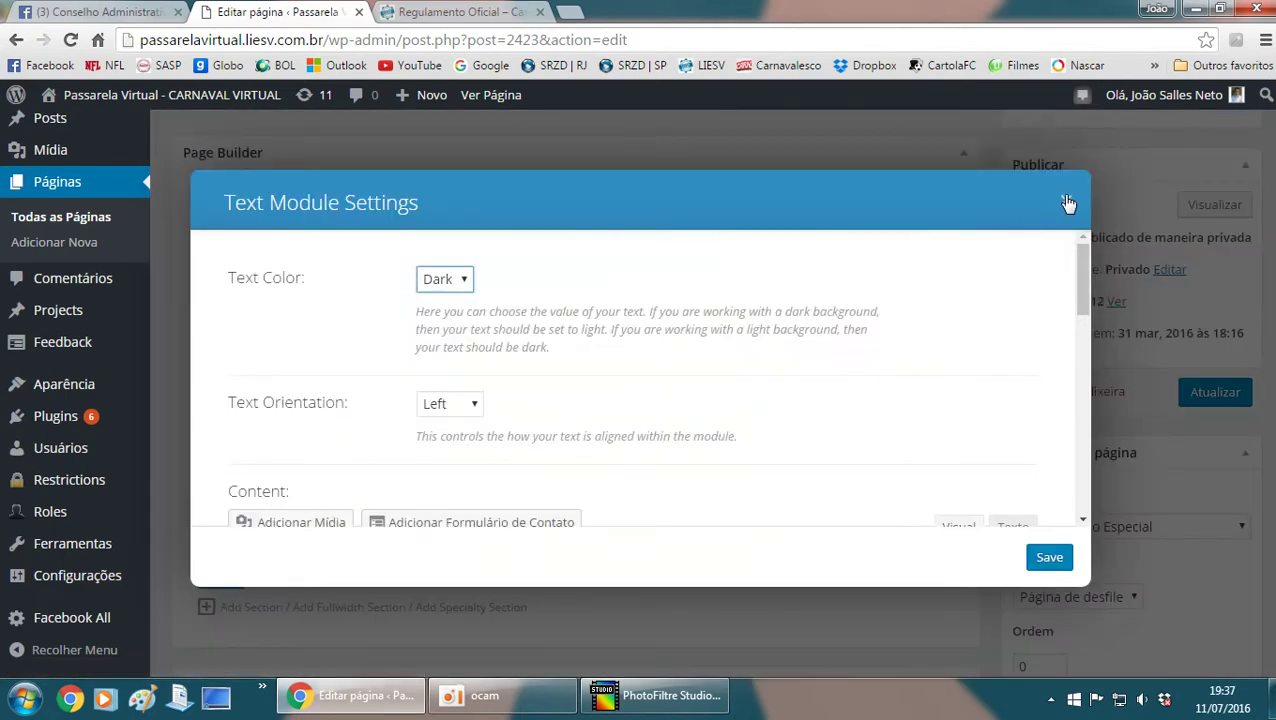
pyautogui.click(1066, 200)
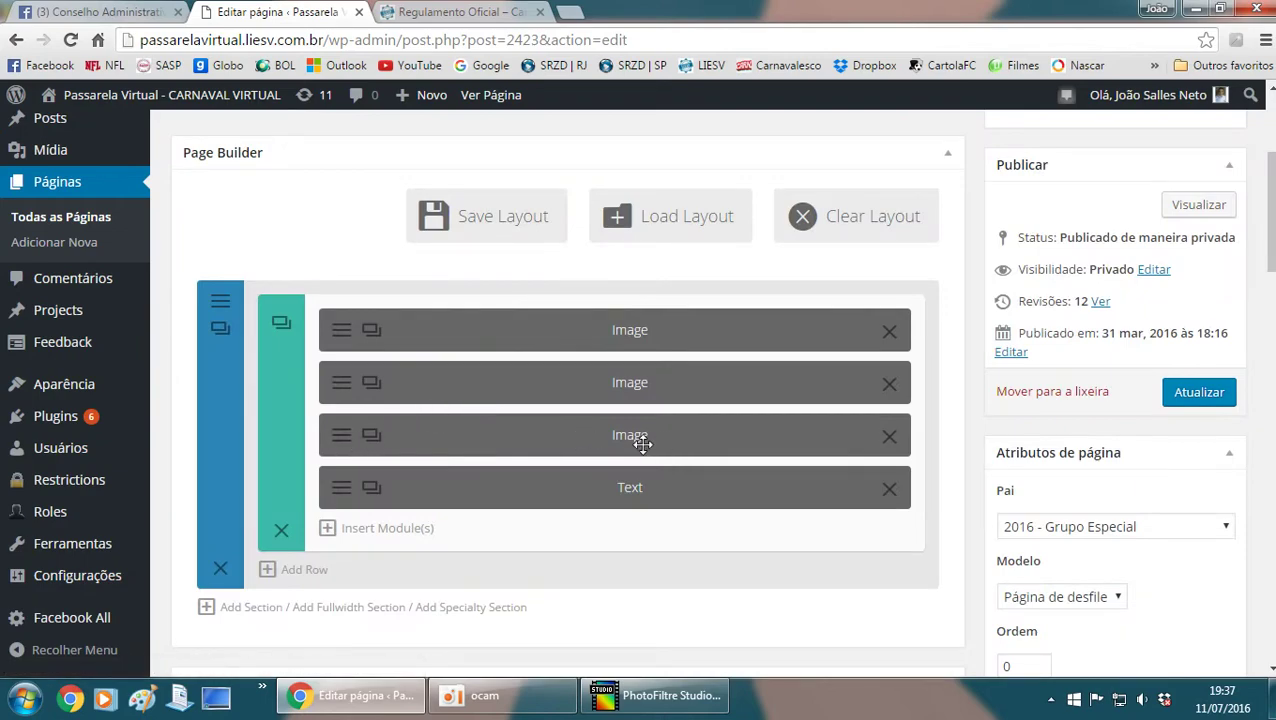
pyautogui.click(341, 436)
pyautogui.scroll(-10, 543, 388)
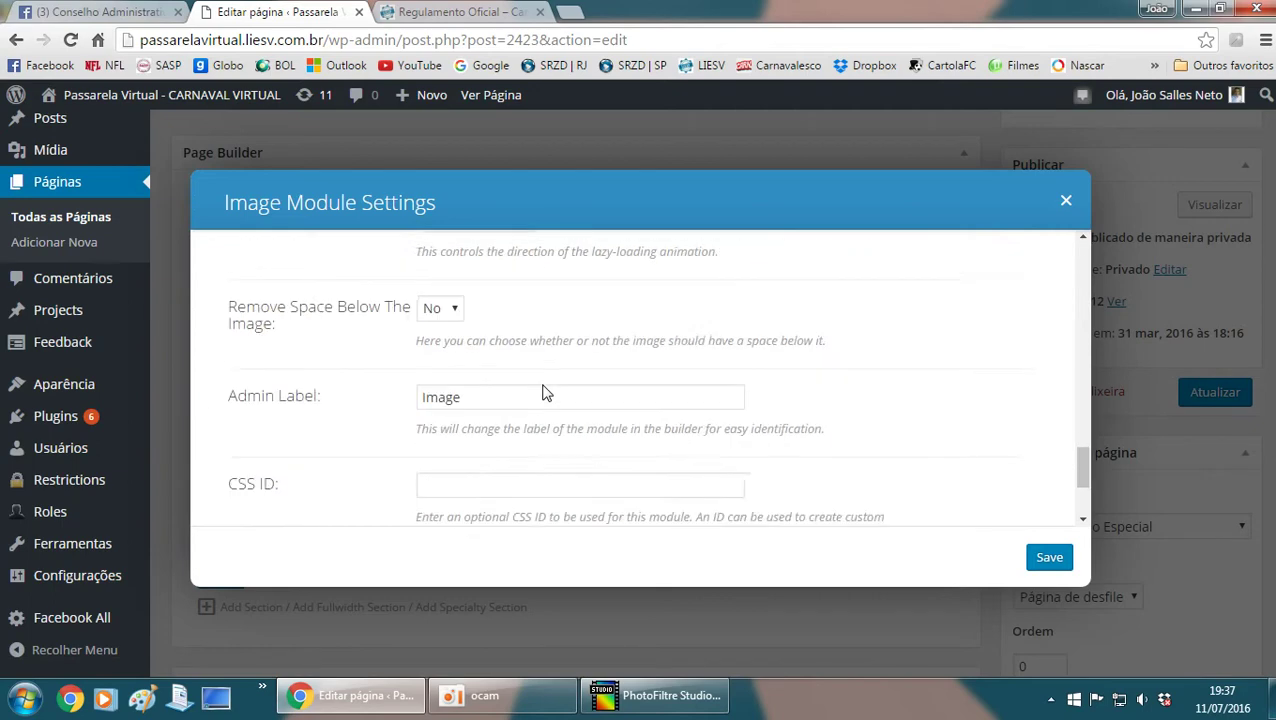
pyautogui.click(503, 428)
pyautogui.hotkey('ctrl', 'a')
pyautogui.write('Ab')
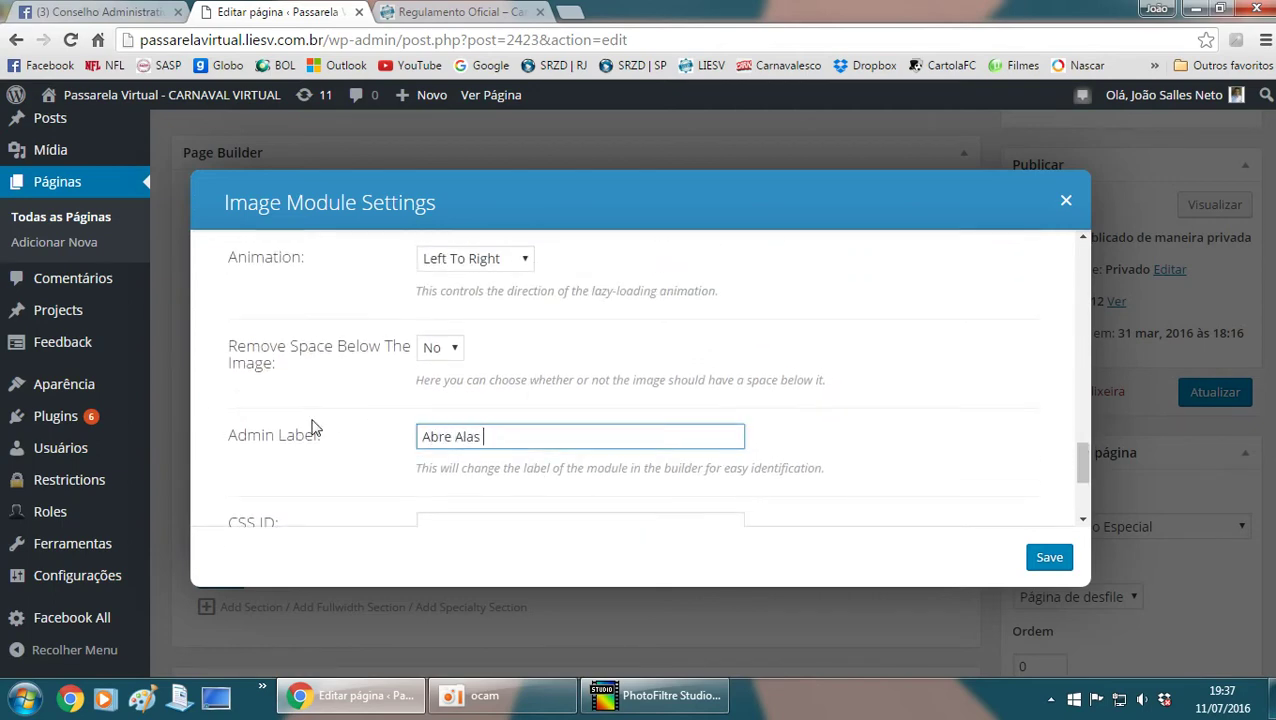
pyautogui.write('re Alas - IMa')
pyautogui.press('BackSpace')
pyautogui.press('BackSpace')
pyautogui.write('magem')
pyautogui.click(1040, 559)
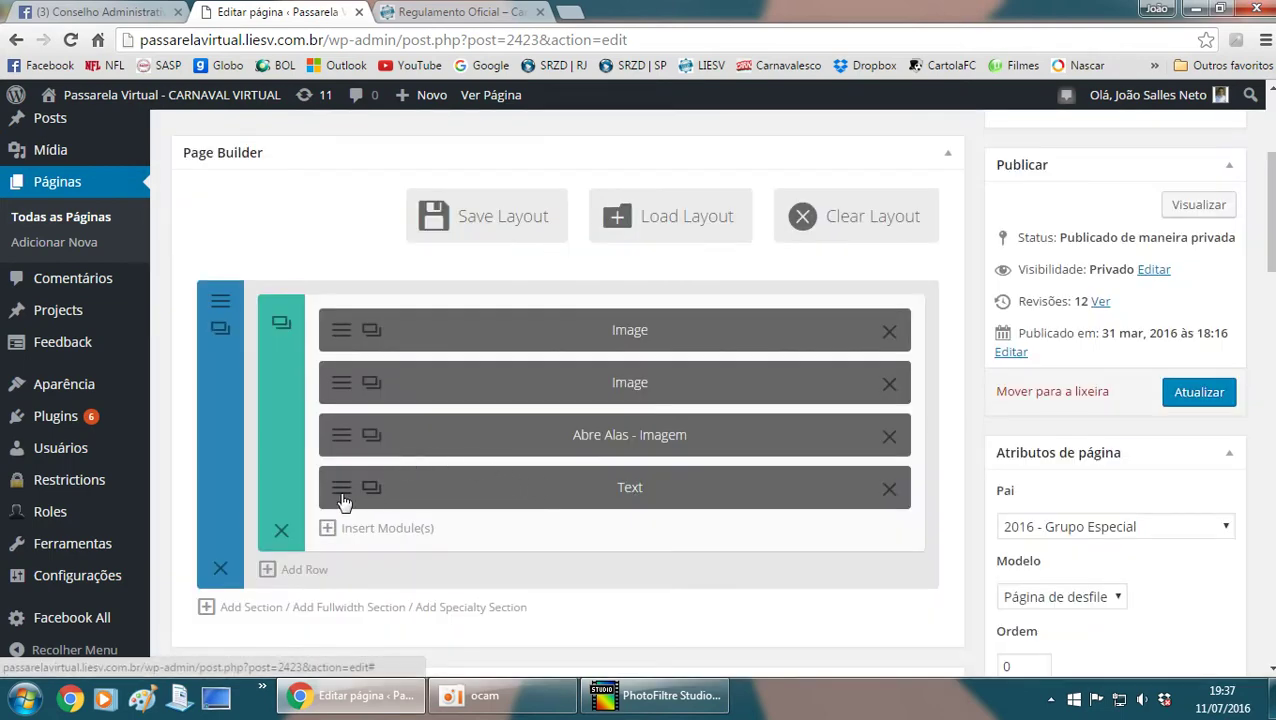
# - Set the admin label of the Text module to "Abre Alas - Texto" and save it
pyautogui.click(372, 485)
pyautogui.scroll(-3, 450, 433)
pyautogui.scroll(-5, 450, 433)
pyautogui.scroll(3, 450, 440)
pyautogui.doubleClick(486, 404)
pyautogui.write('Ab')
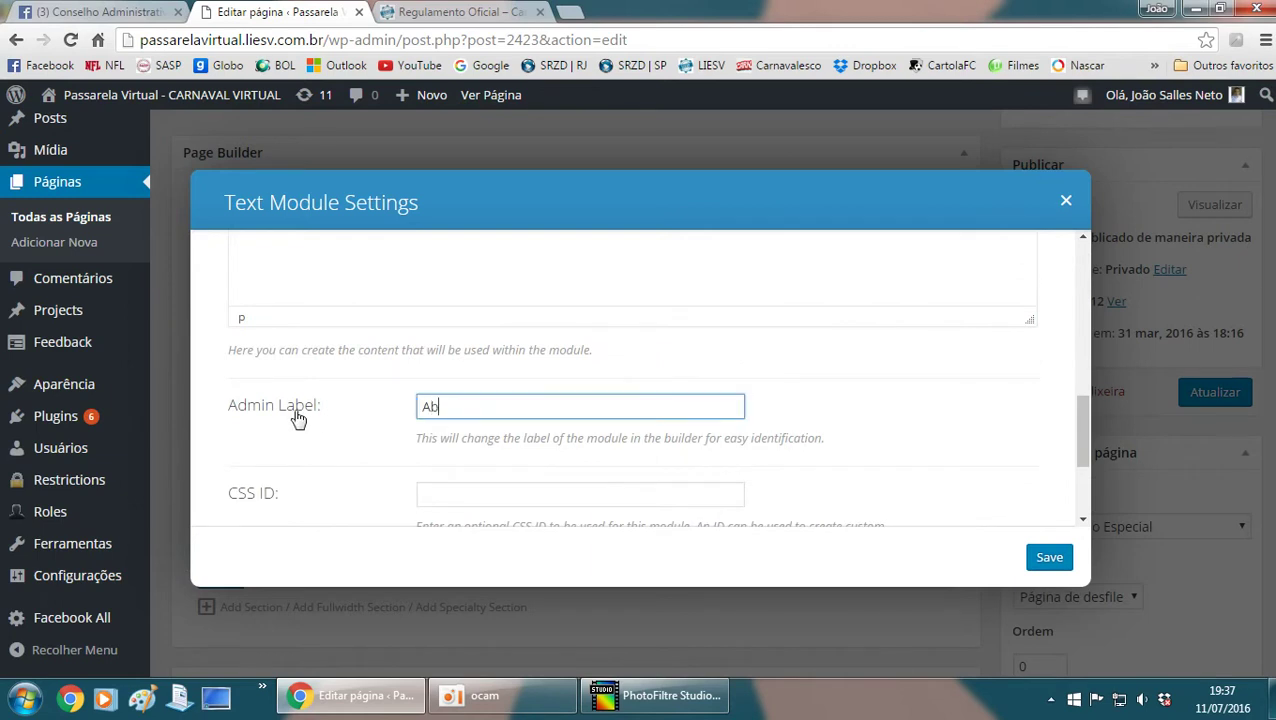
pyautogui.write('re Alas - Texto')
pyautogui.click(1047, 557)
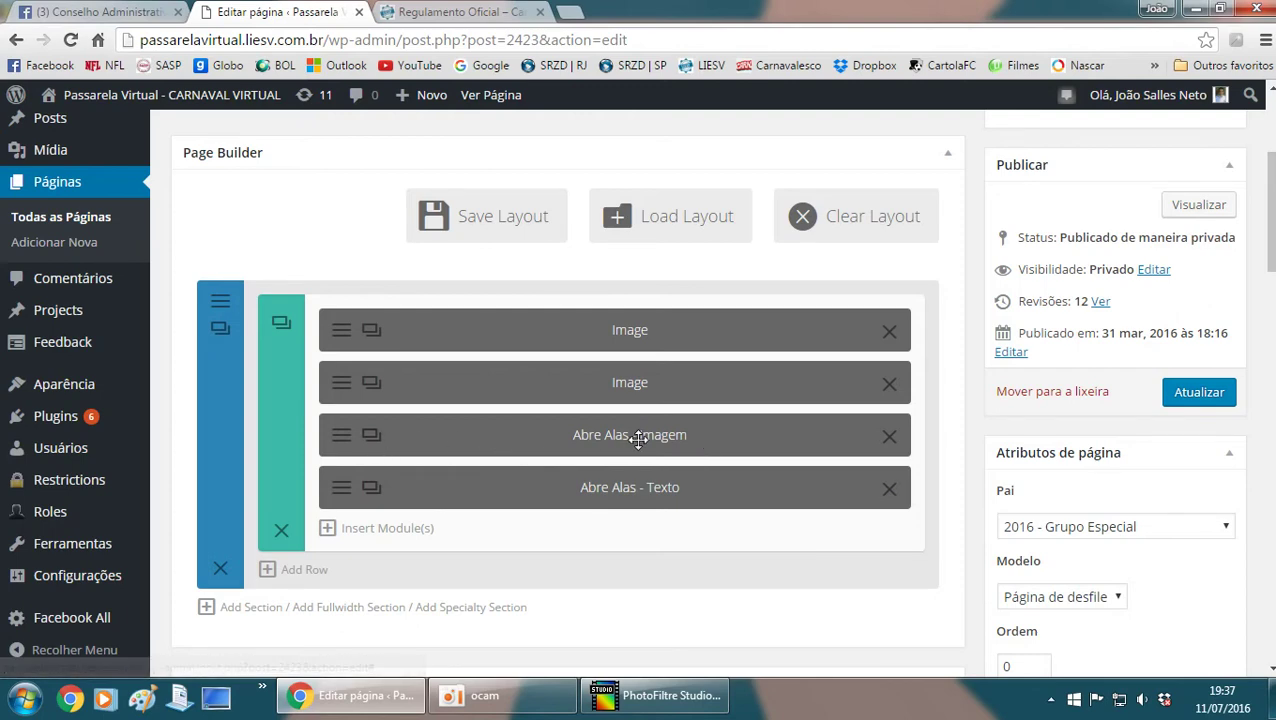
pyautogui.click(342, 448)
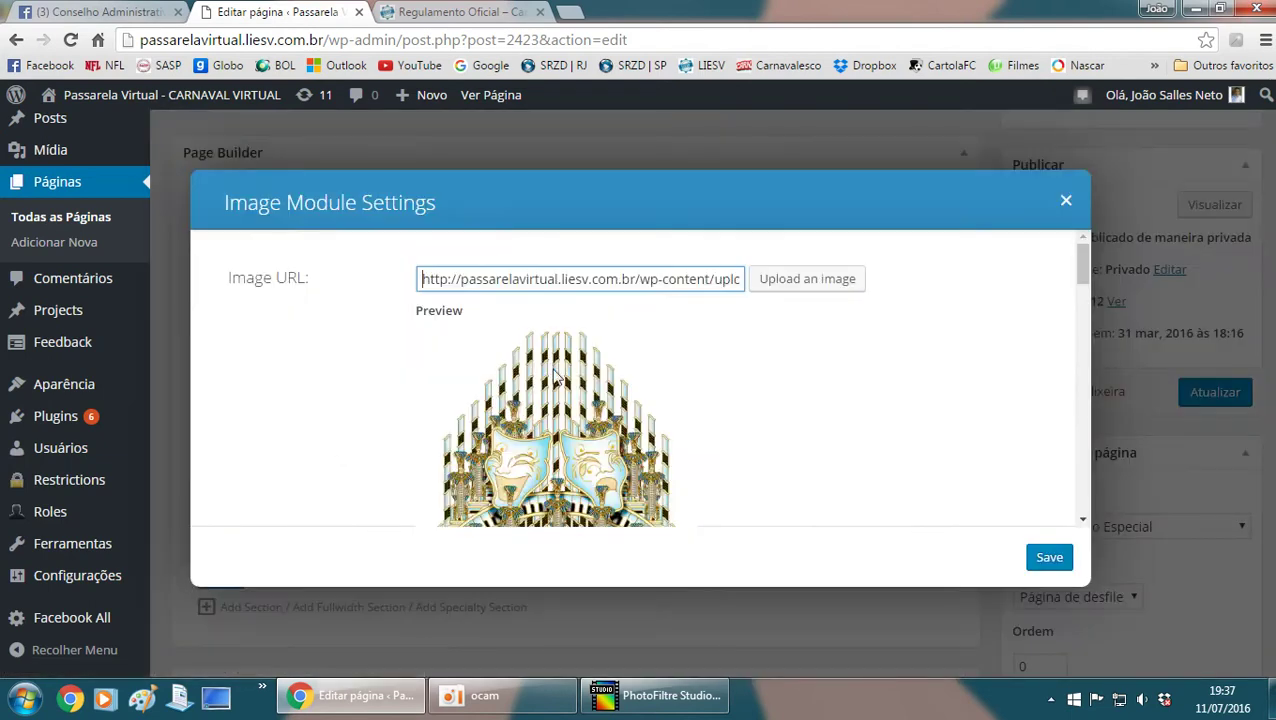
pyautogui.click(807, 282)
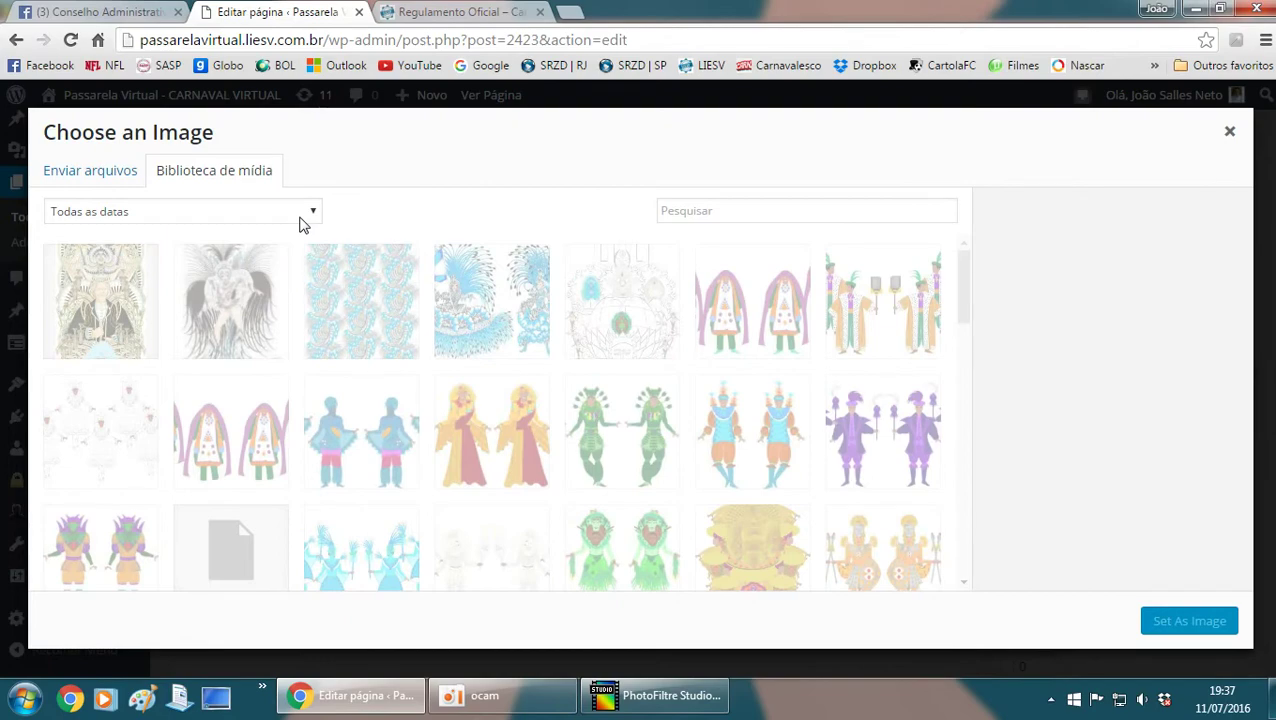
pyautogui.click(1230, 131)
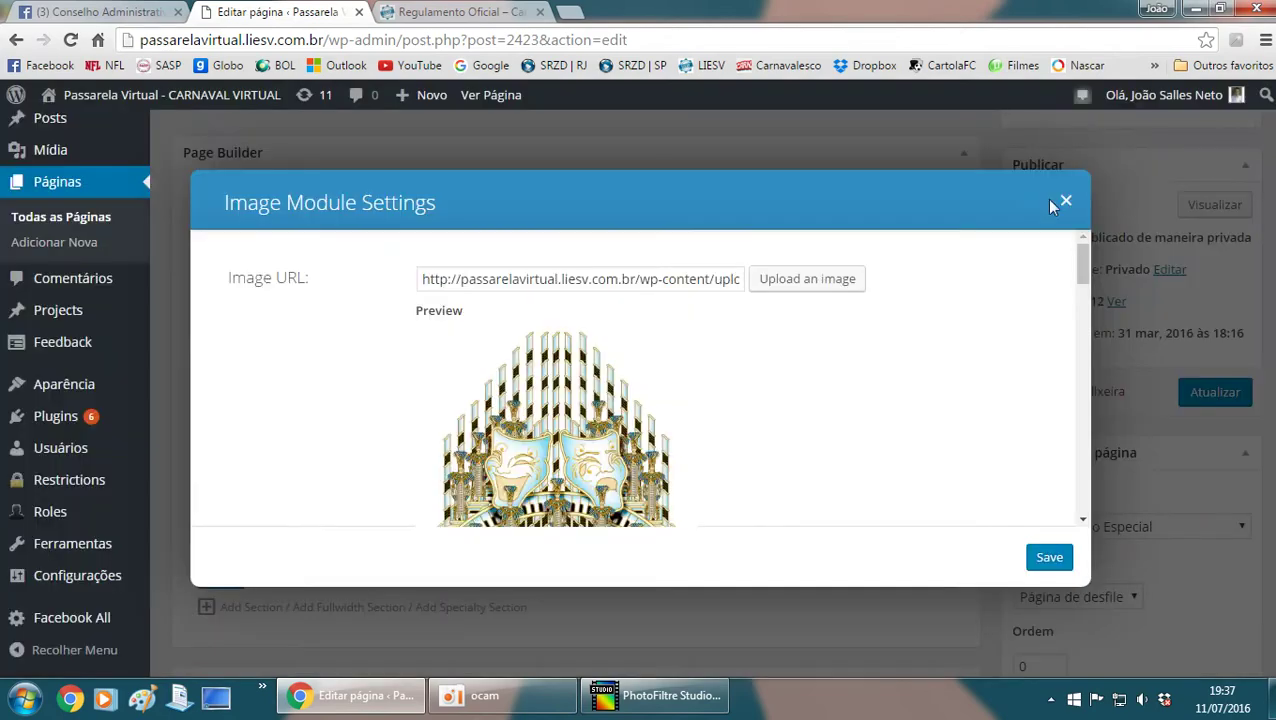
pyautogui.click(1063, 561)
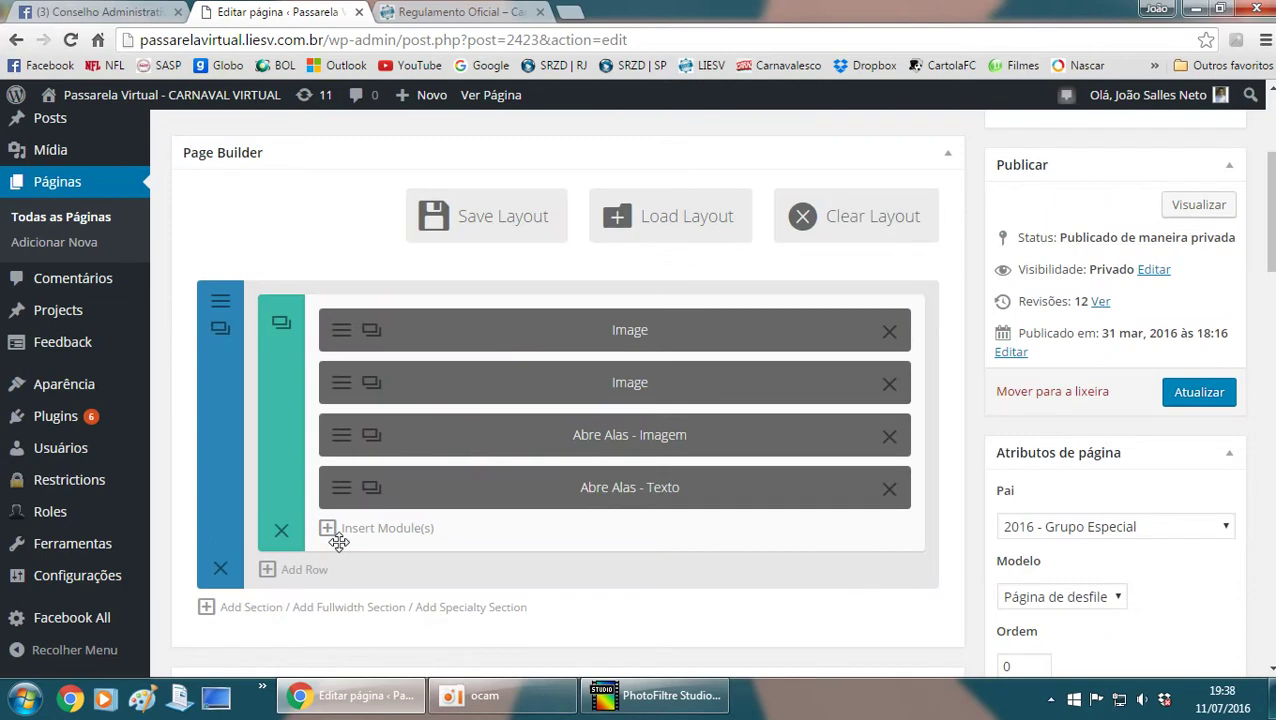
# - Insert an Image module below "Abre Alas - Texto" using the media library's black-and-white drawing of the winged figure
pyautogui.click(333, 532)
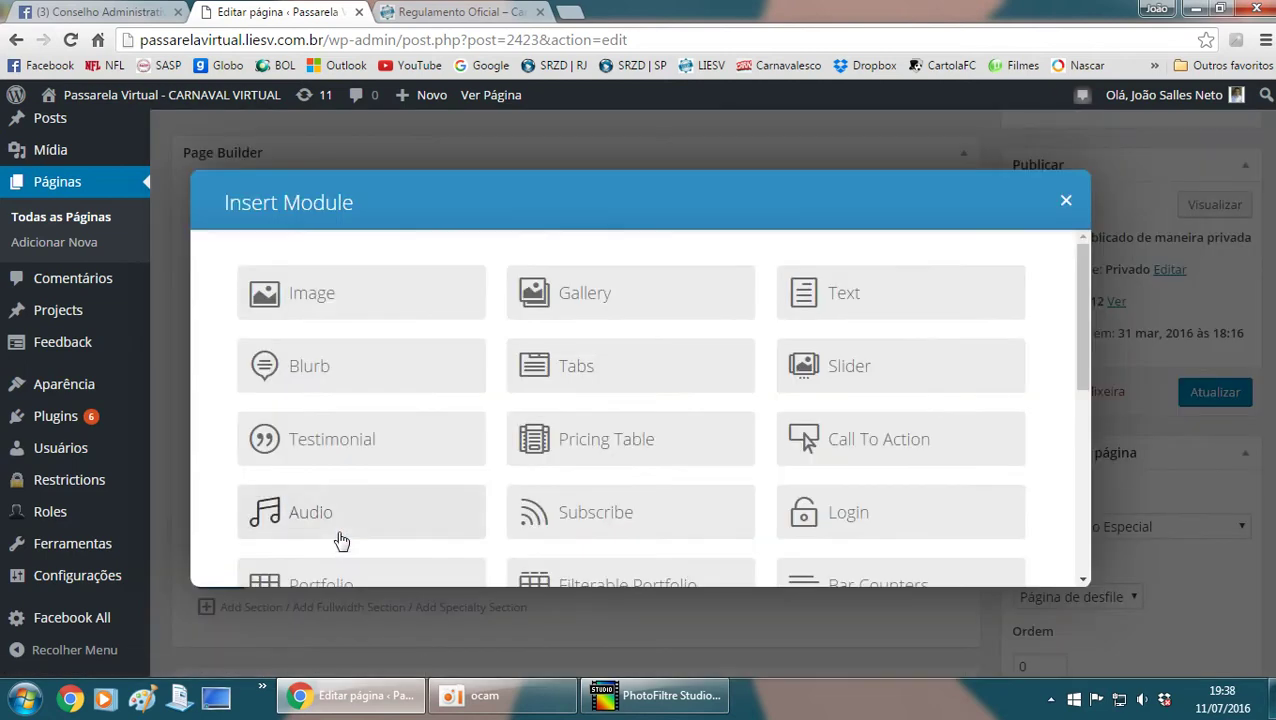
pyautogui.click(375, 316)
pyautogui.click(803, 281)
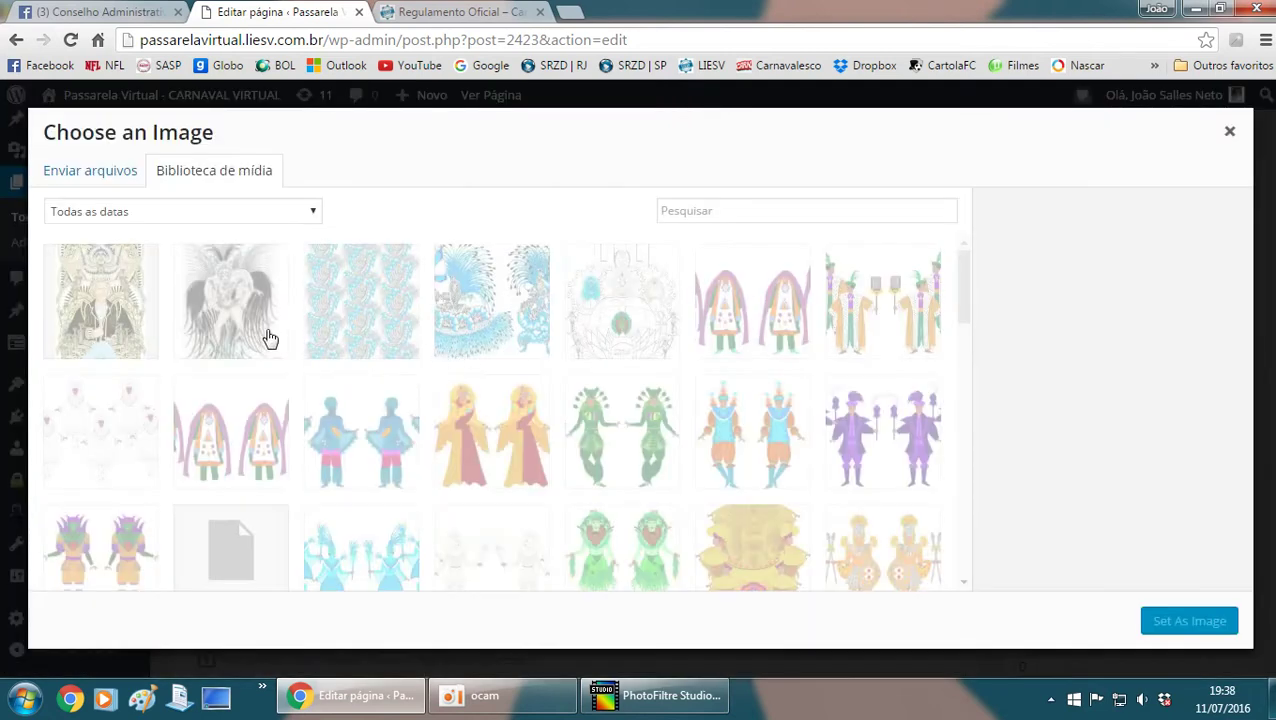
pyautogui.click(258, 324)
pyautogui.click(1182, 628)
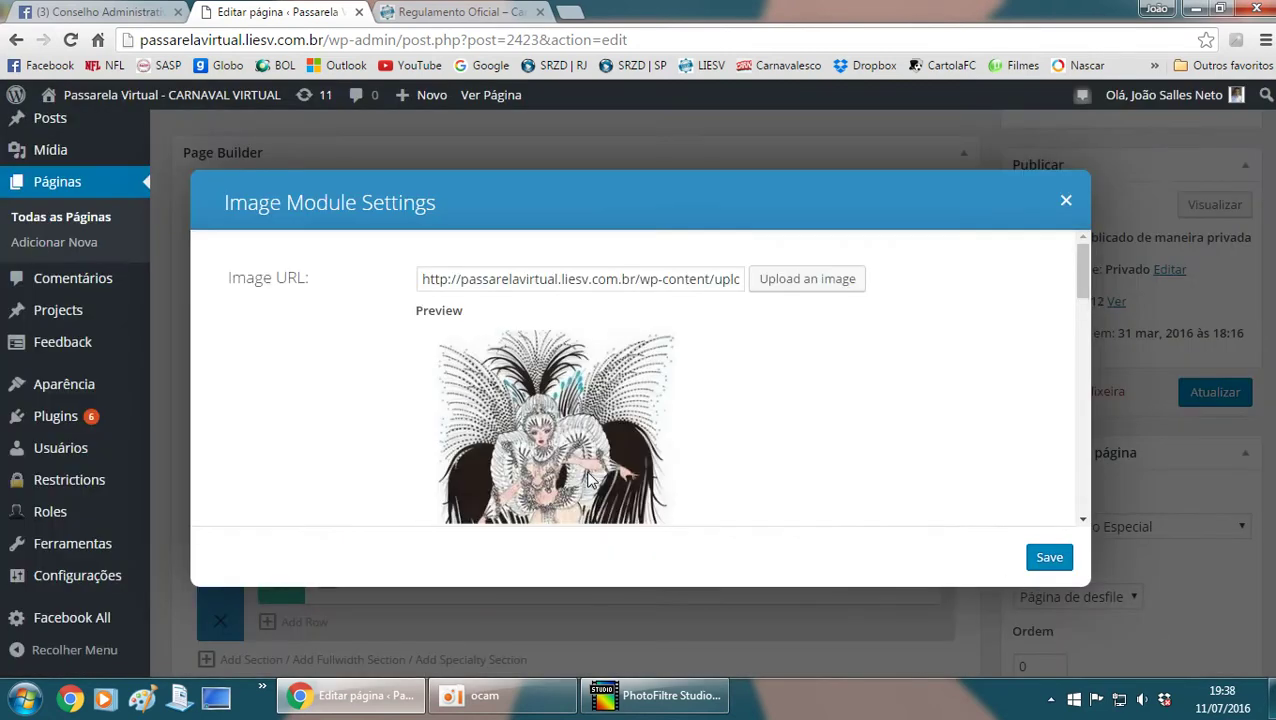
# - Set the new Image module's admin label to "1º Destaque de Chão - Imagem" and save it
pyautogui.scroll(-10, 590, 480)
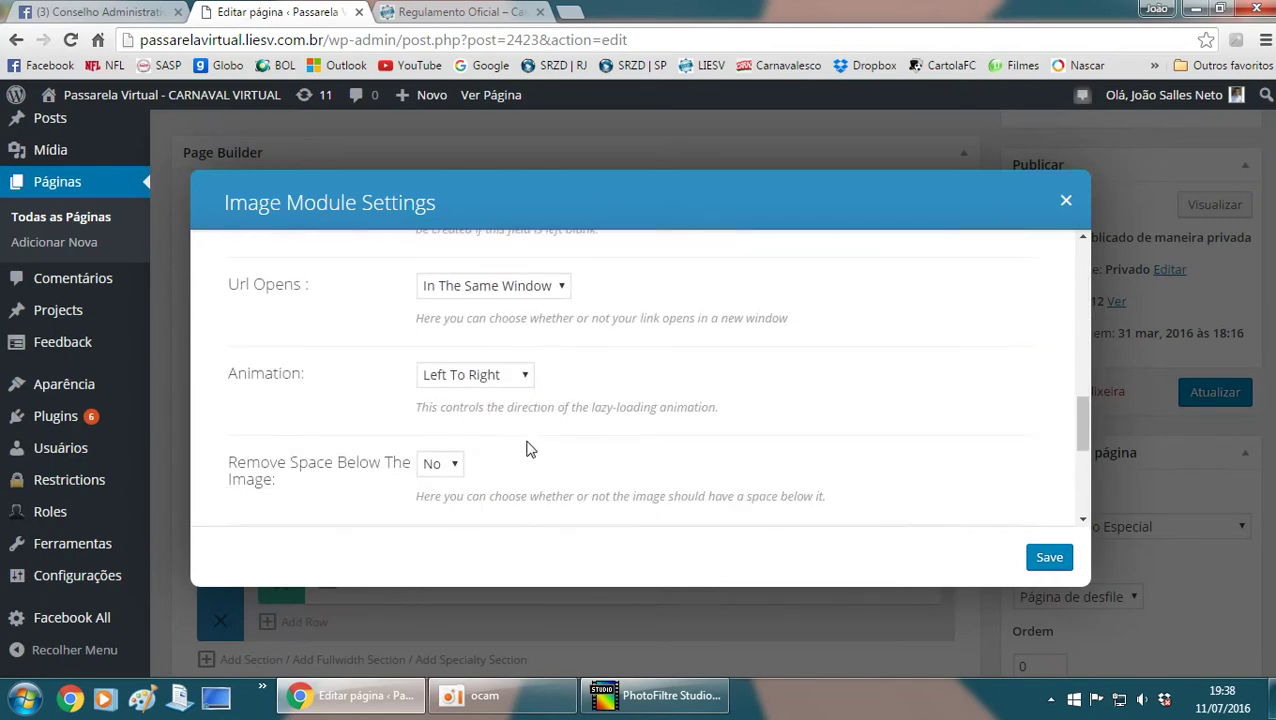
pyautogui.scroll(-5, 530, 450)
pyautogui.click(550, 273)
pyautogui.hotkey('ctrl', 'a')
pyautogui.write('1')
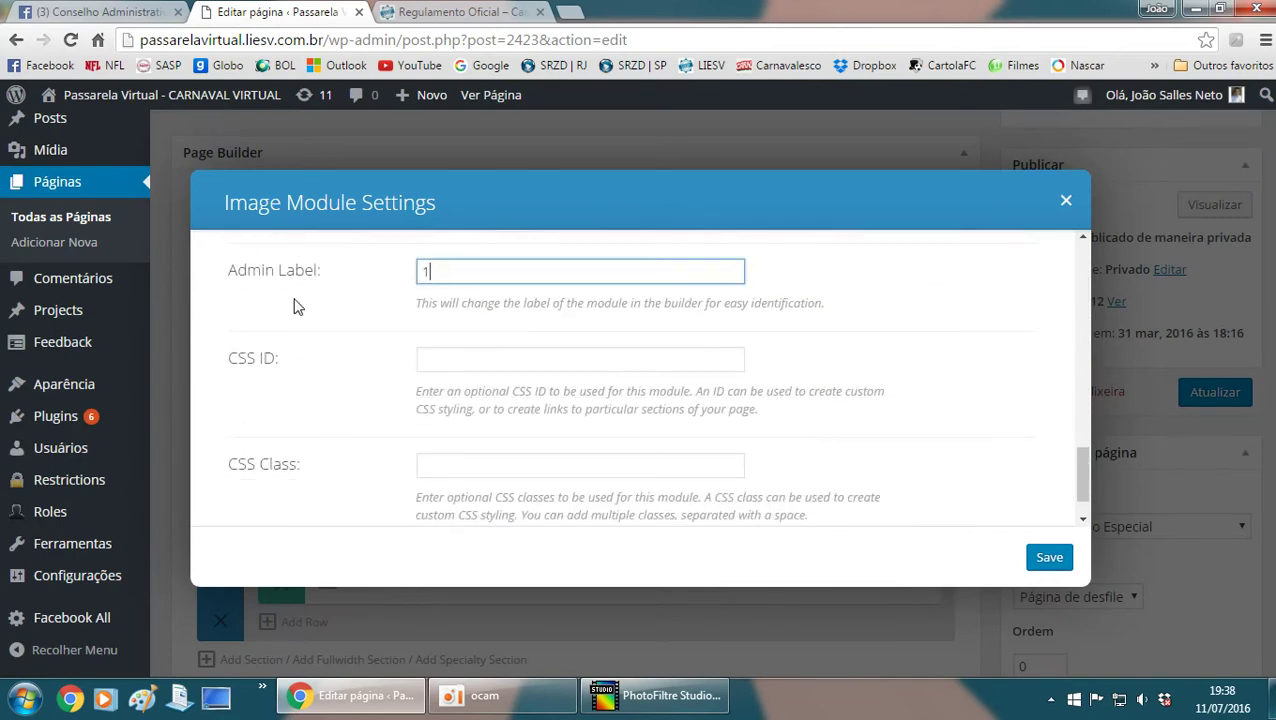
pyautogui.write('º Destaque de Ch')
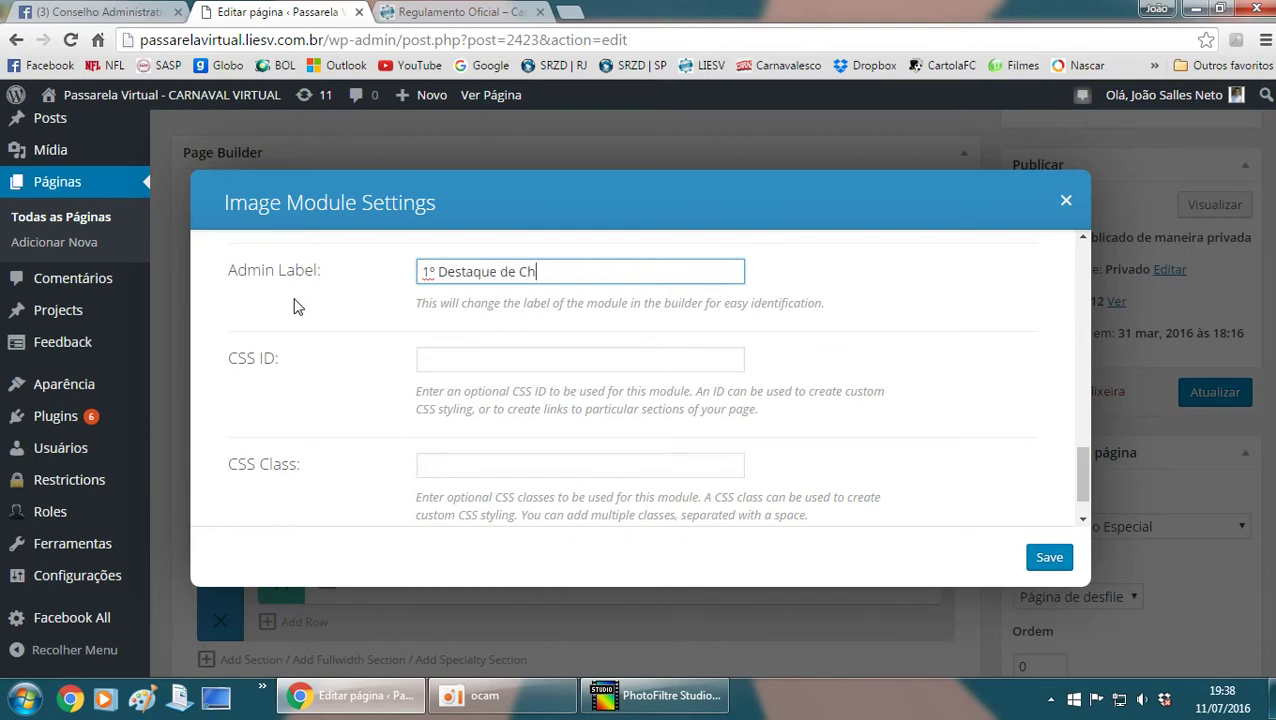
pyautogui.write('ão - Imagem')
pyautogui.click(1060, 558)
# - Insert a Text module at the end with the centred bold heading "1º Destaque de Chão" as its content and save it
pyautogui.click(405, 588)
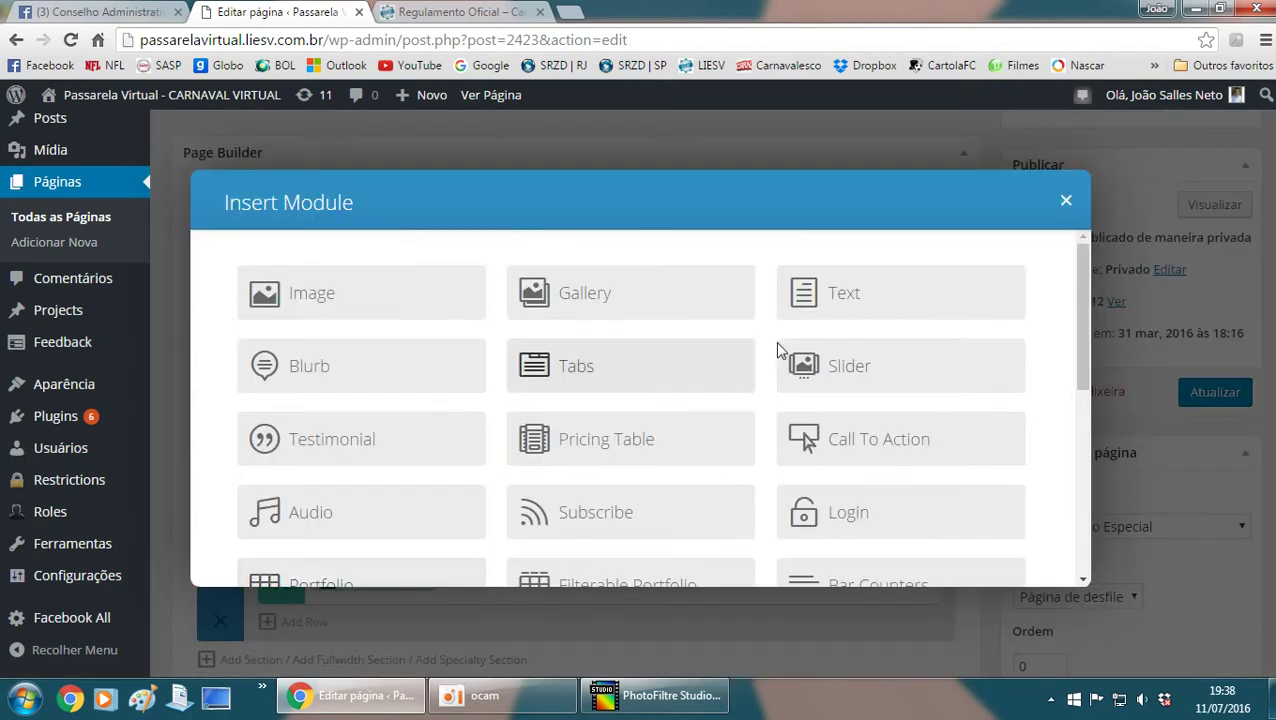
pyautogui.click(843, 291)
pyautogui.scroll(-3, 560, 410)
pyautogui.click(518, 424)
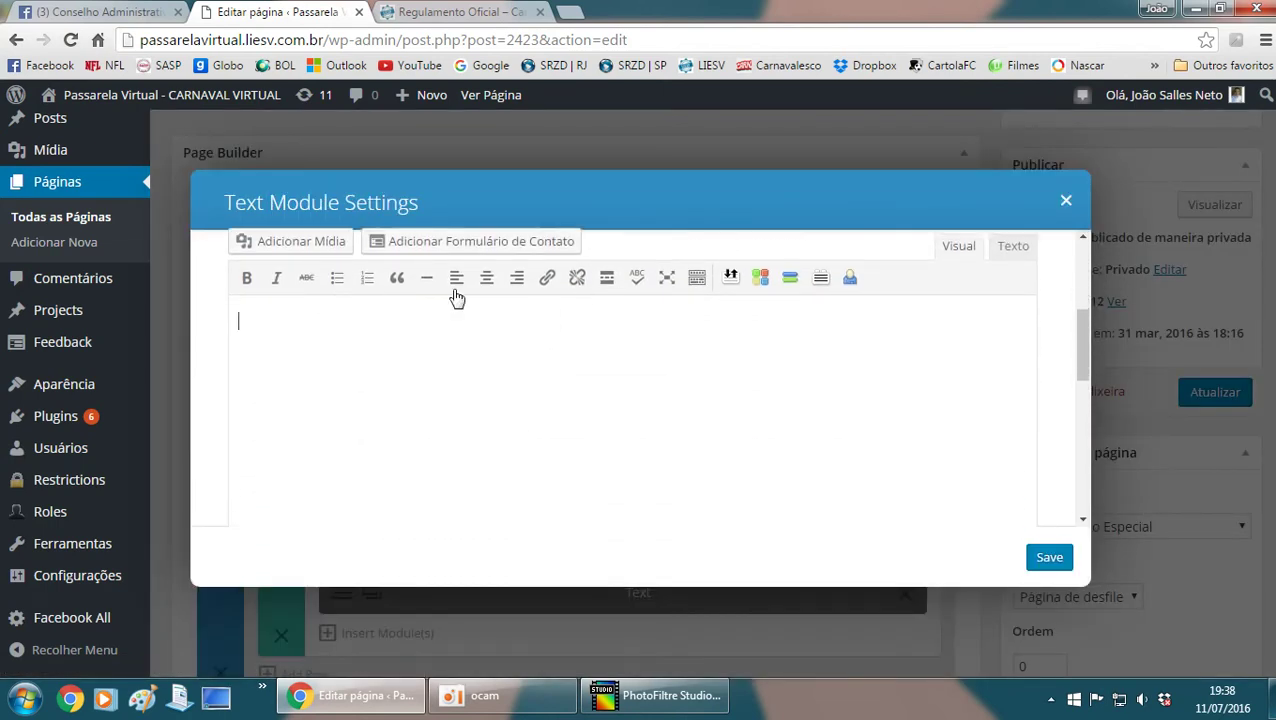
pyautogui.click(485, 280)
pyautogui.click(246, 277)
pyautogui.write('1º Destaque')
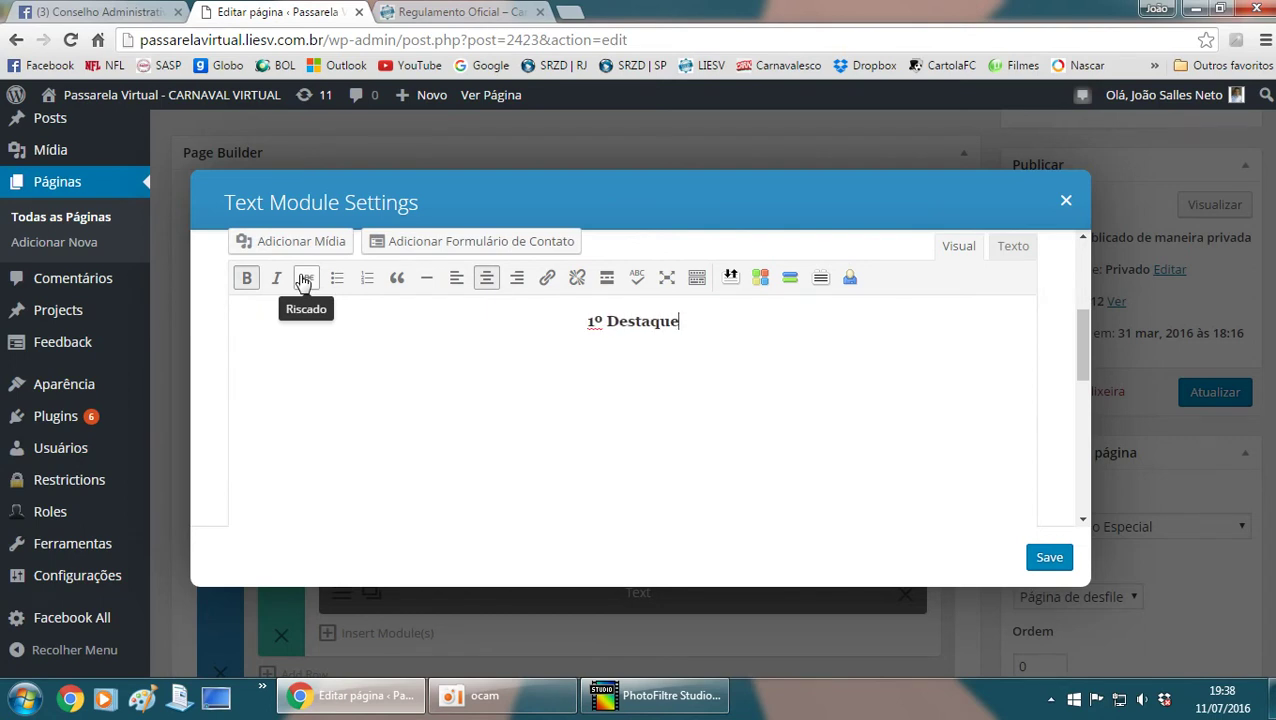
pyautogui.write(' de Chão')
pyautogui.click(1048, 559)
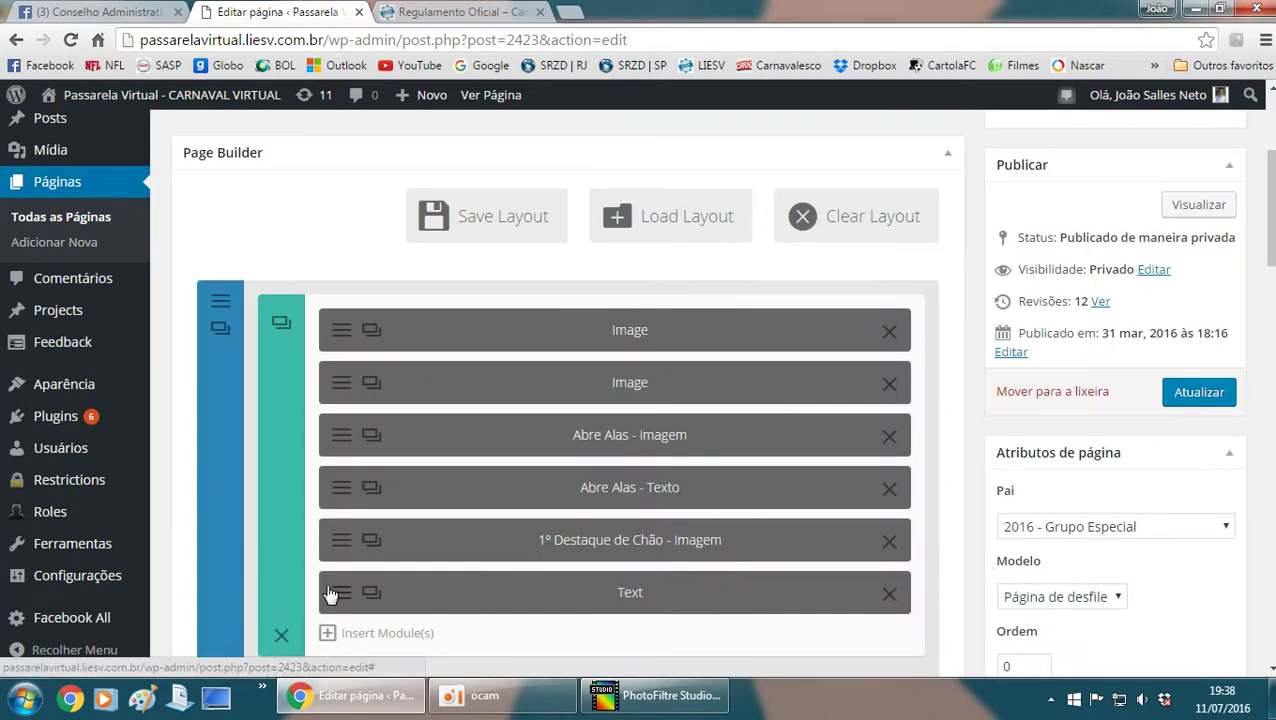
# - Set the admin label of the last Text module to "1º Destaque de Chão - Texto" and save it
pyautogui.click(332, 632)
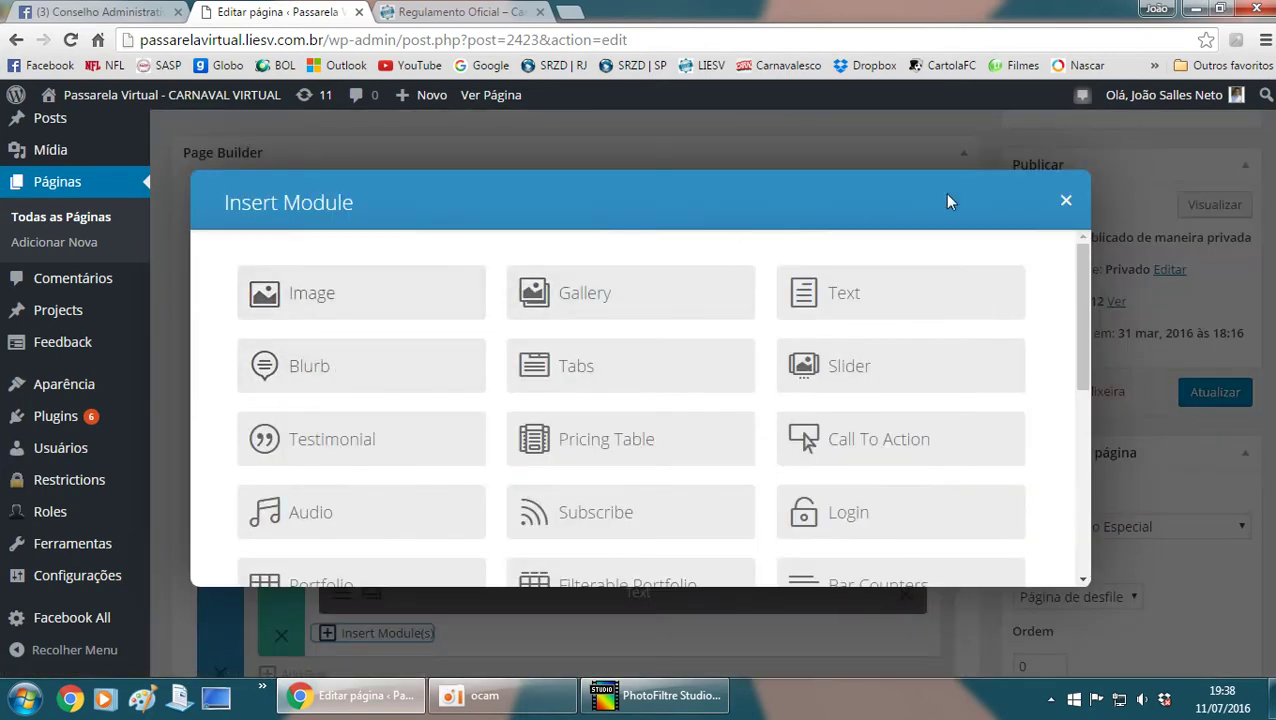
pyautogui.click(1066, 200)
pyautogui.click(340, 596)
pyautogui.scroll(-10, 590, 362)
pyautogui.moveTo(455, 302); pyautogui.dragTo(262, 306)
pyautogui.write('1º Destaque de Chão - Texto')
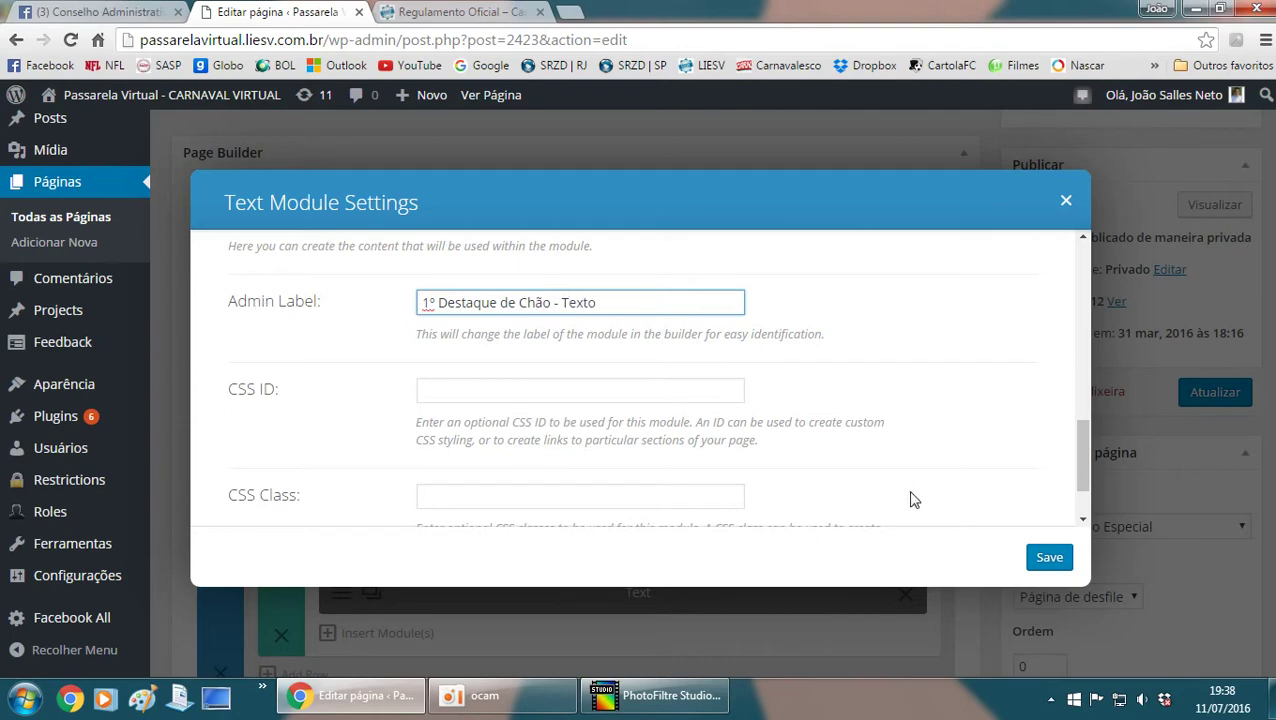
pyautogui.click(1047, 557)
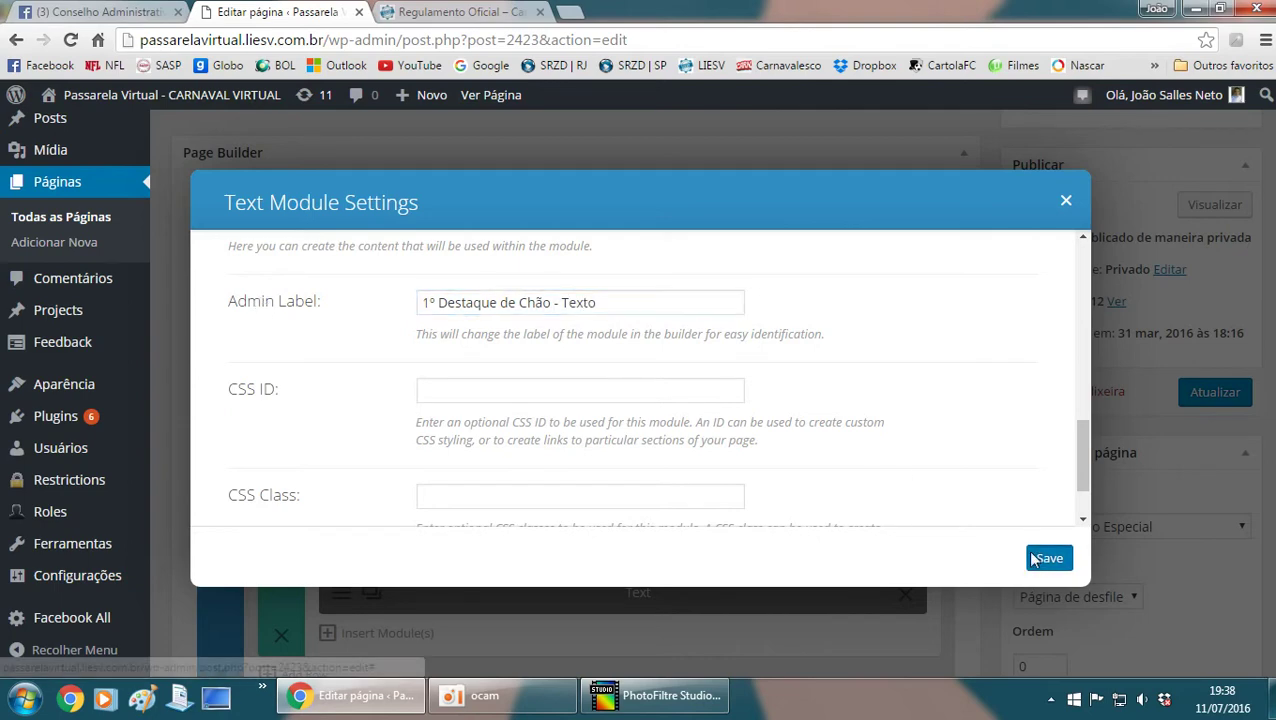
# - Insert an Image module at the end using the media library drawing "3.Ala-01-–-Baianas-–-Cantoras-de-Ópera.jpg"
pyautogui.click(388, 635)
pyautogui.click(345, 296)
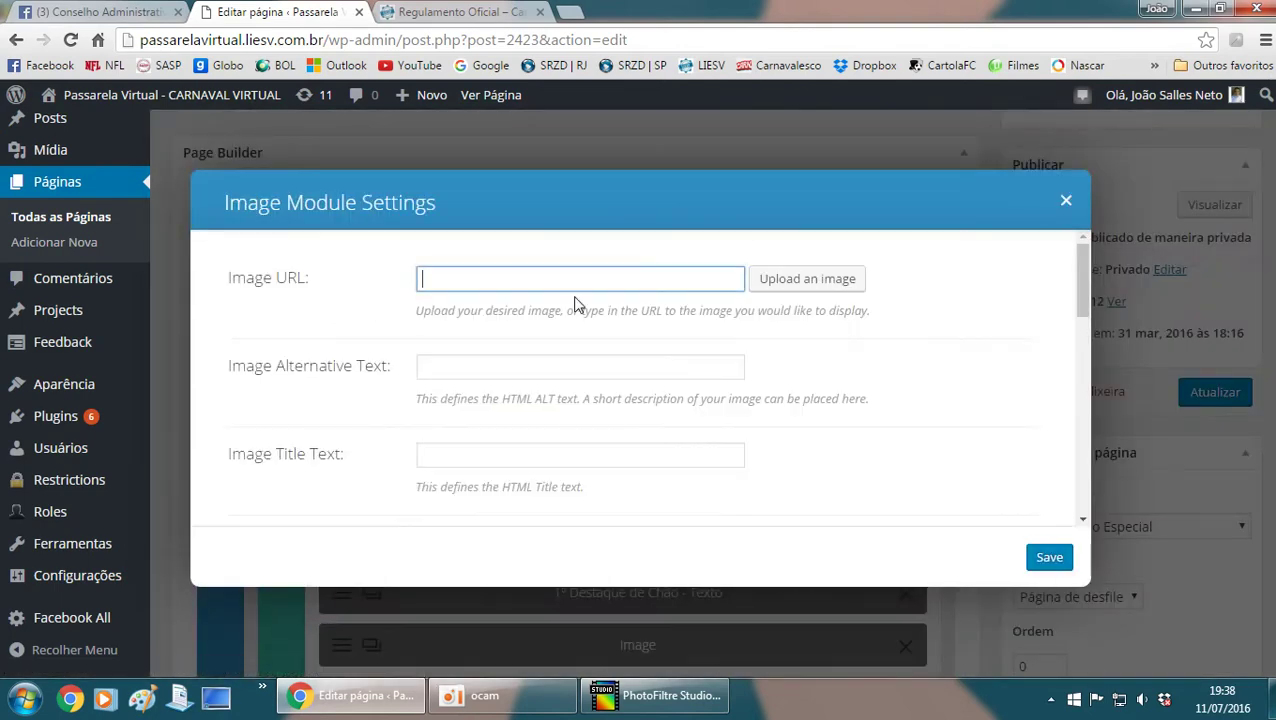
pyautogui.click(810, 281)
pyautogui.click(362, 300)
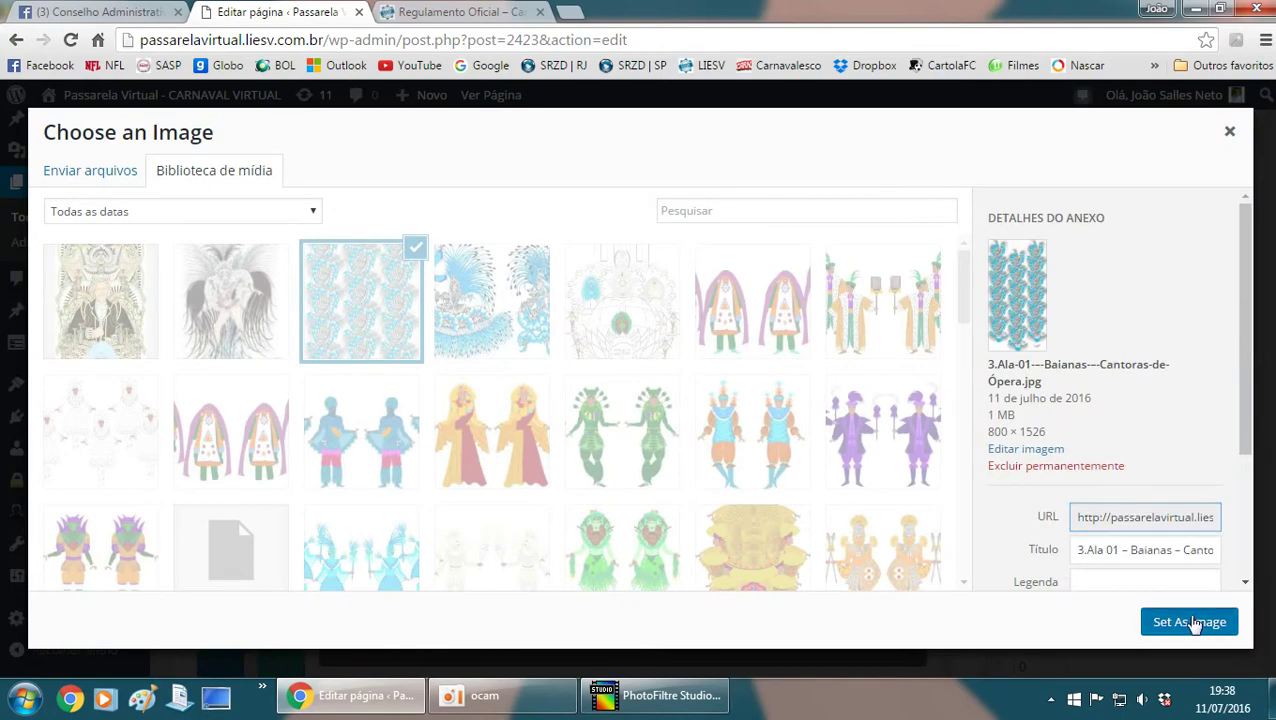
pyautogui.click(1189, 621)
# - Set the new Image module's admin label to "Baianas - Imagem" and save it
pyautogui.scroll(-1, 758, 452)
pyautogui.scroll(-6, 758, 452)
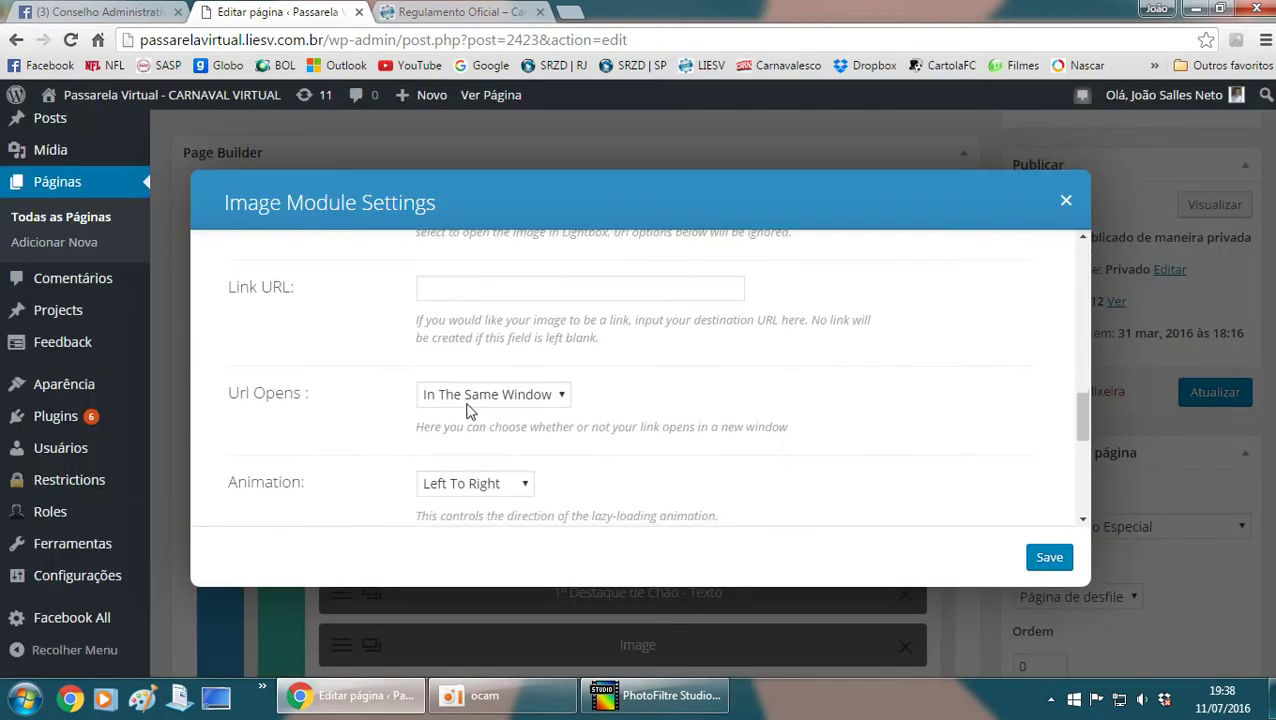
pyautogui.scroll(-1, 465, 457)
pyautogui.moveTo(478, 390); pyautogui.dragTo(265, 393)
pyautogui.write('Baianas - Imagem')
pyautogui.click(1049, 557)
# - Insert a Text module below "Baianas - Imagem" and write the centred bold heading "Baianas" in its content
pyautogui.scroll(-4, 379, 484)
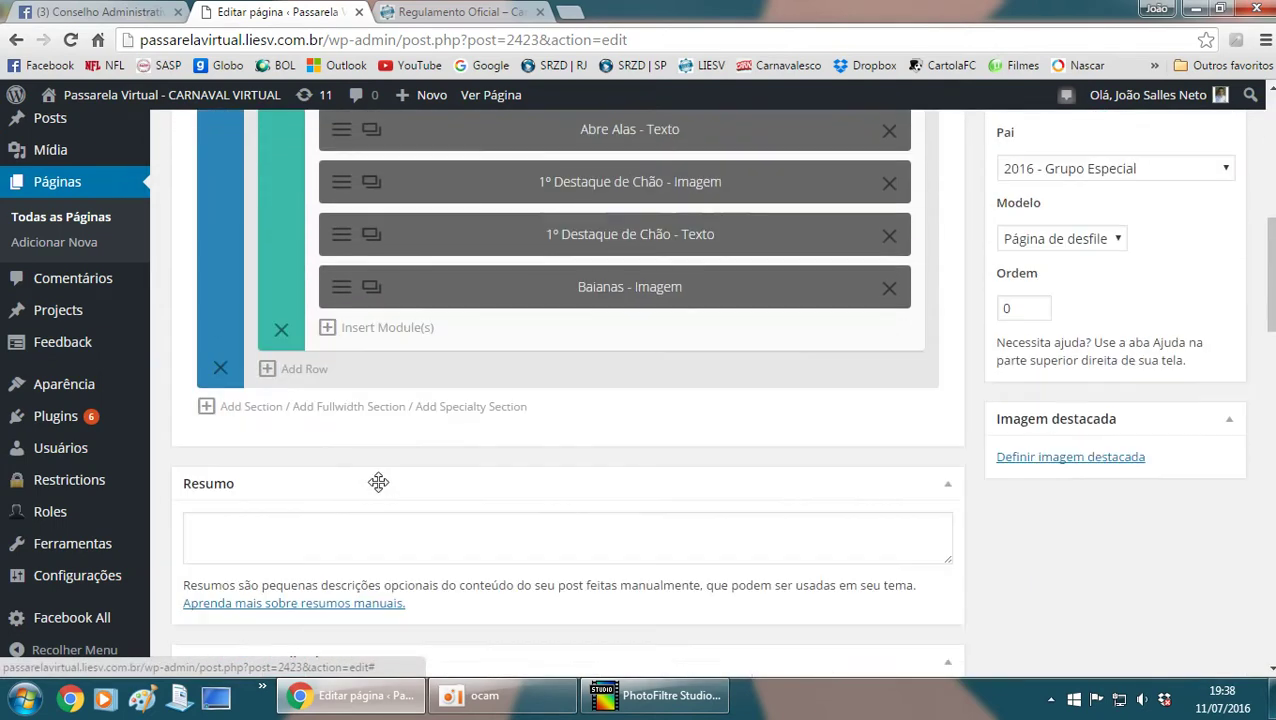
pyautogui.click(380, 310)
pyautogui.click(790, 290)
pyautogui.scroll(-5, 495, 395)
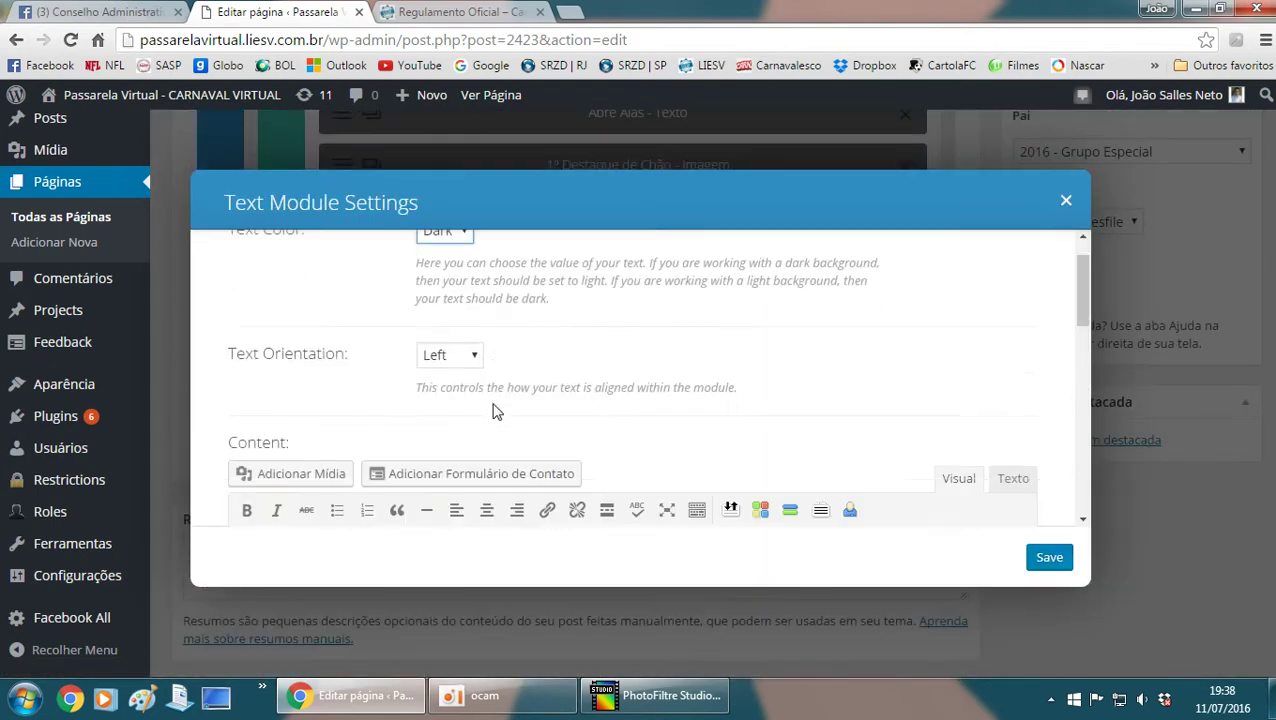
pyautogui.click(486, 277)
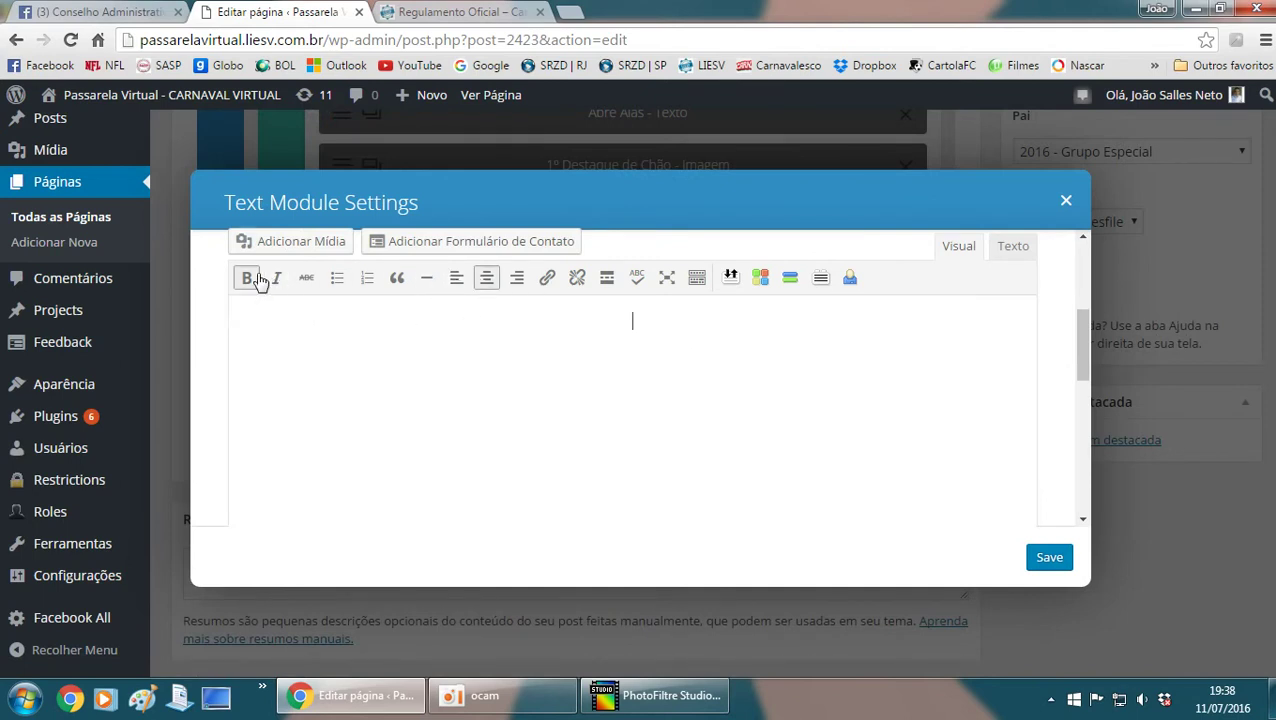
pyautogui.write('Baianas')
# - Add the non-bold line "Cantoras de Ópera" directly under the "Baianas" heading and save the Text module
pyautogui.click(258, 280)
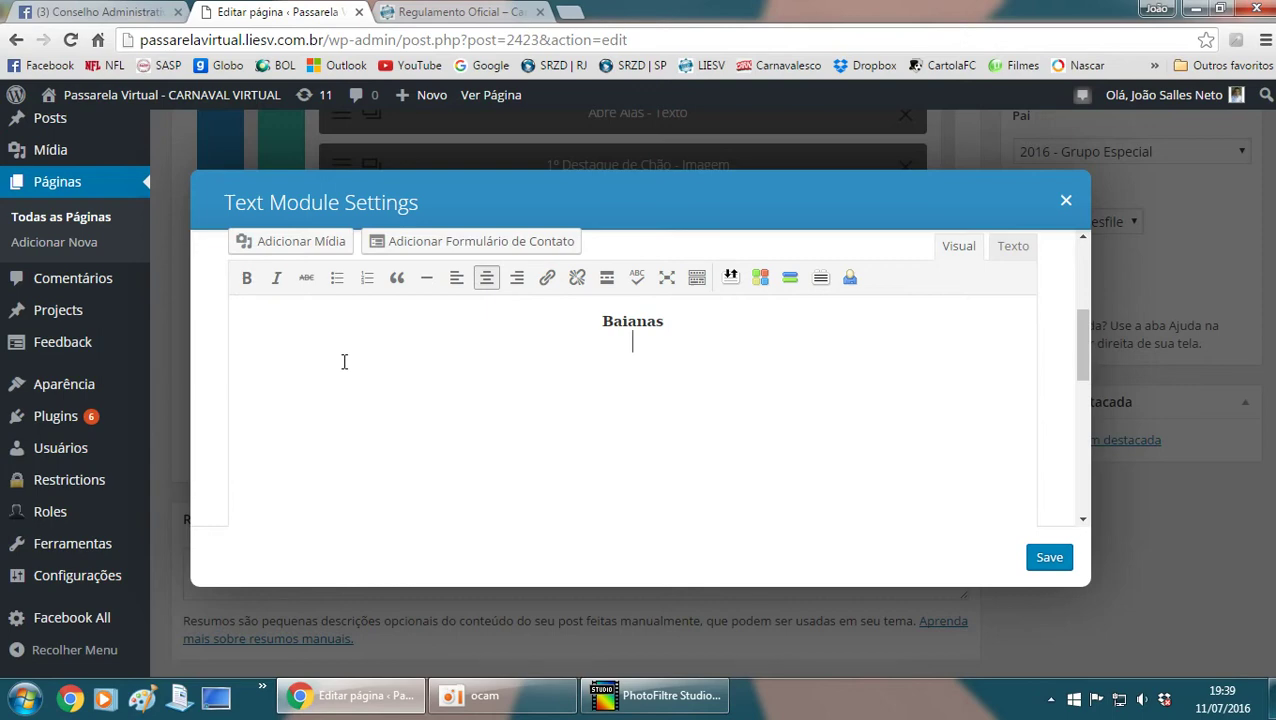
pyautogui.write('ntoras de Ópera')
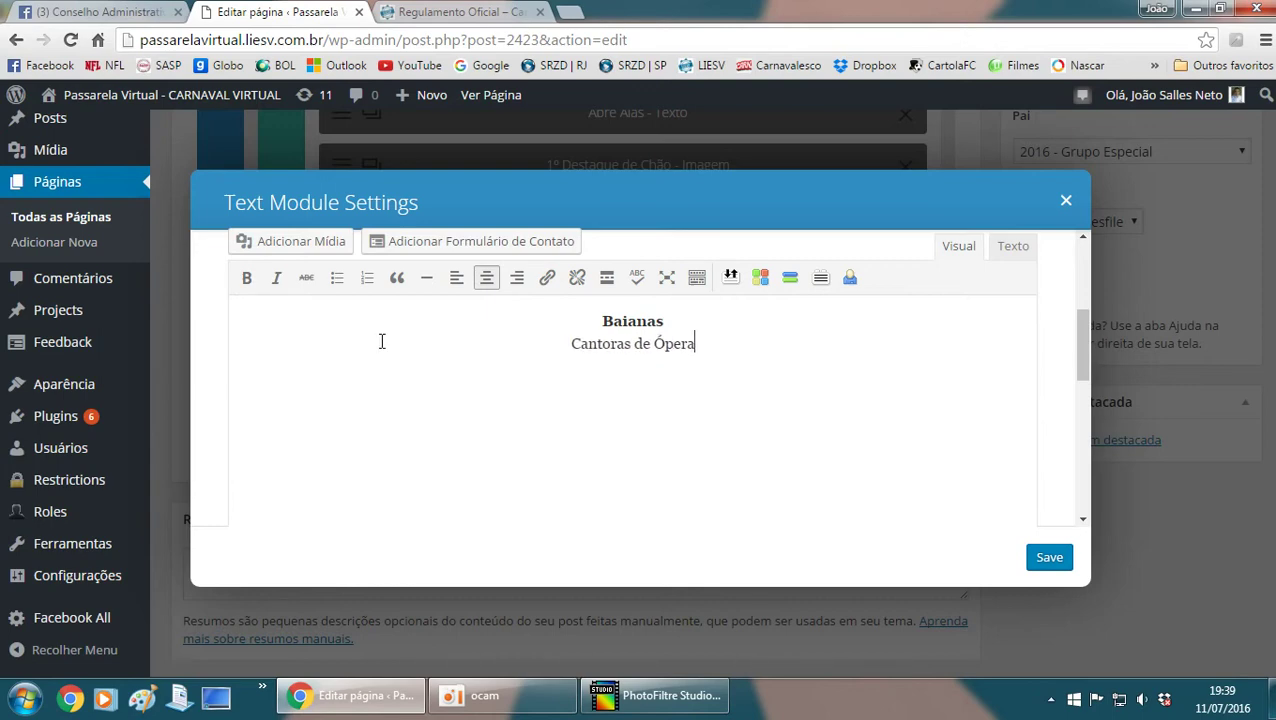
pyautogui.click(1036, 558)
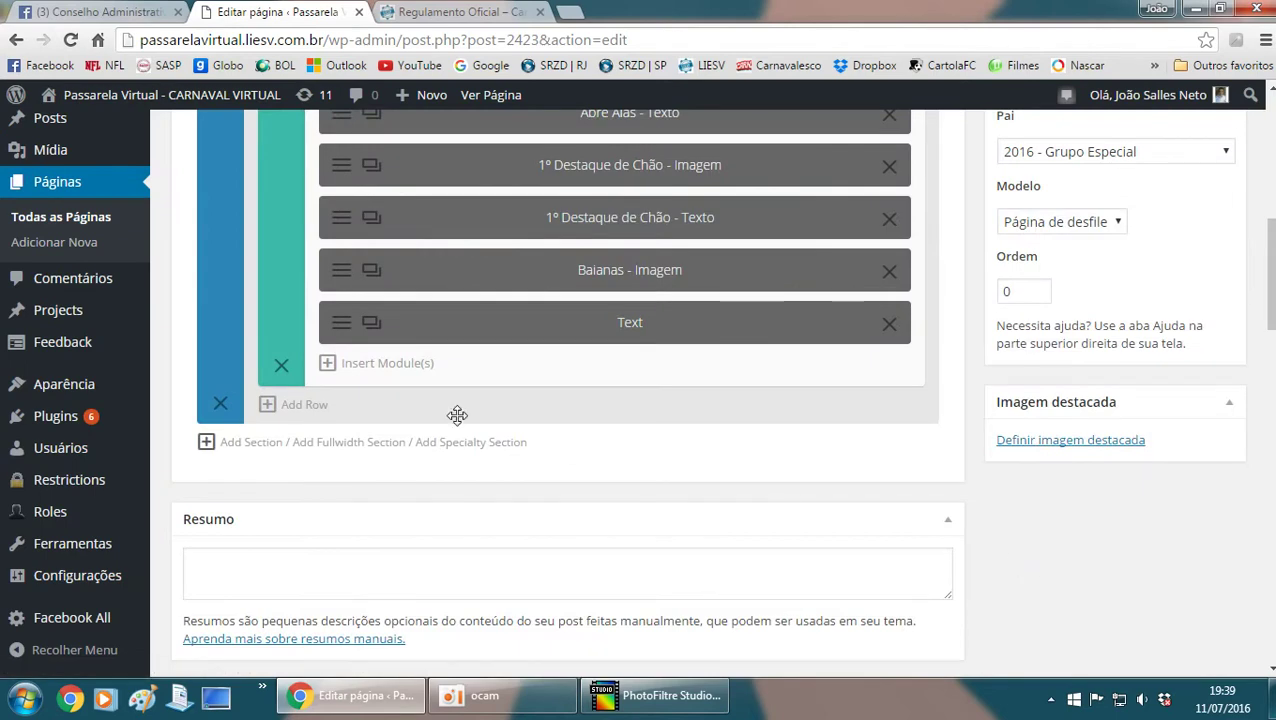
# - Set the admin label of the last Text module to "Baianas - Texto" and save it
pyautogui.click(347, 330)
pyautogui.scroll(-10, 480, 420)
pyautogui.moveTo(452, 397); pyautogui.dragTo(322, 399)
pyautogui.write('Baianas -')
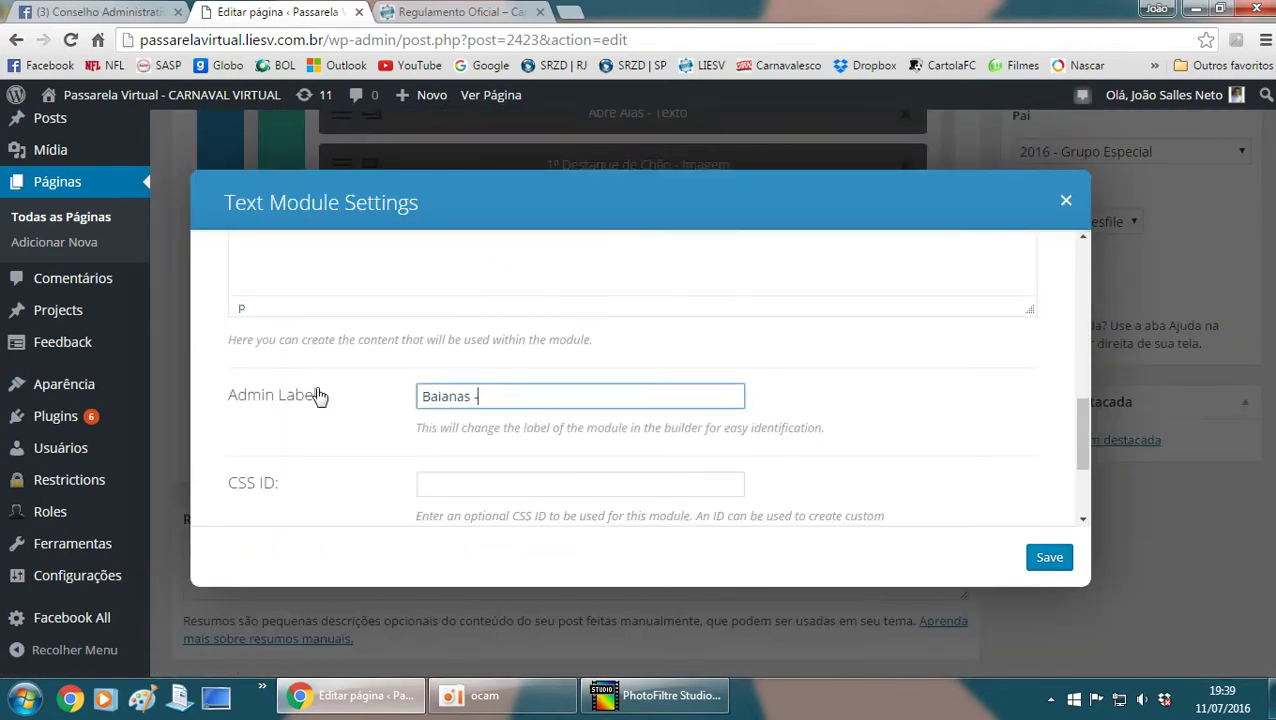
pyautogui.write(' Texto')
pyautogui.click(1049, 557)
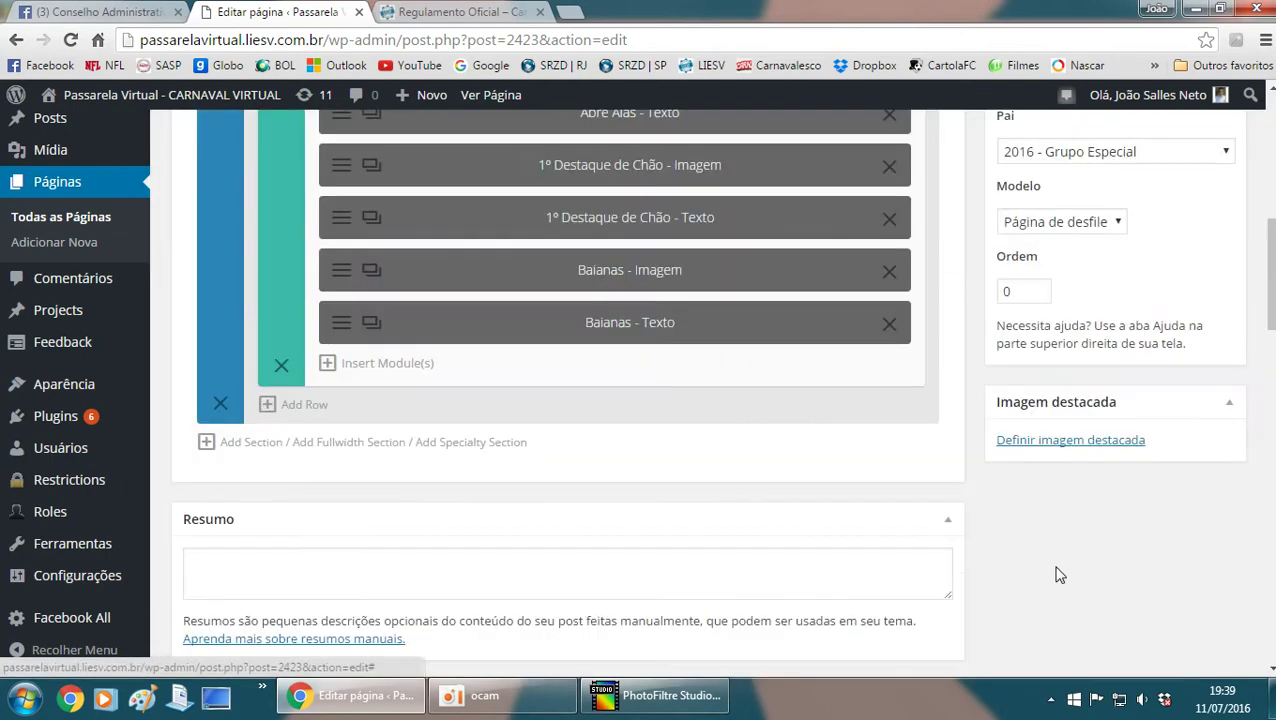
# - Insert an Image module below "Baianas - Texto" using the media library's blue drawing of the couple, and check its image URL
pyautogui.click(367, 374)
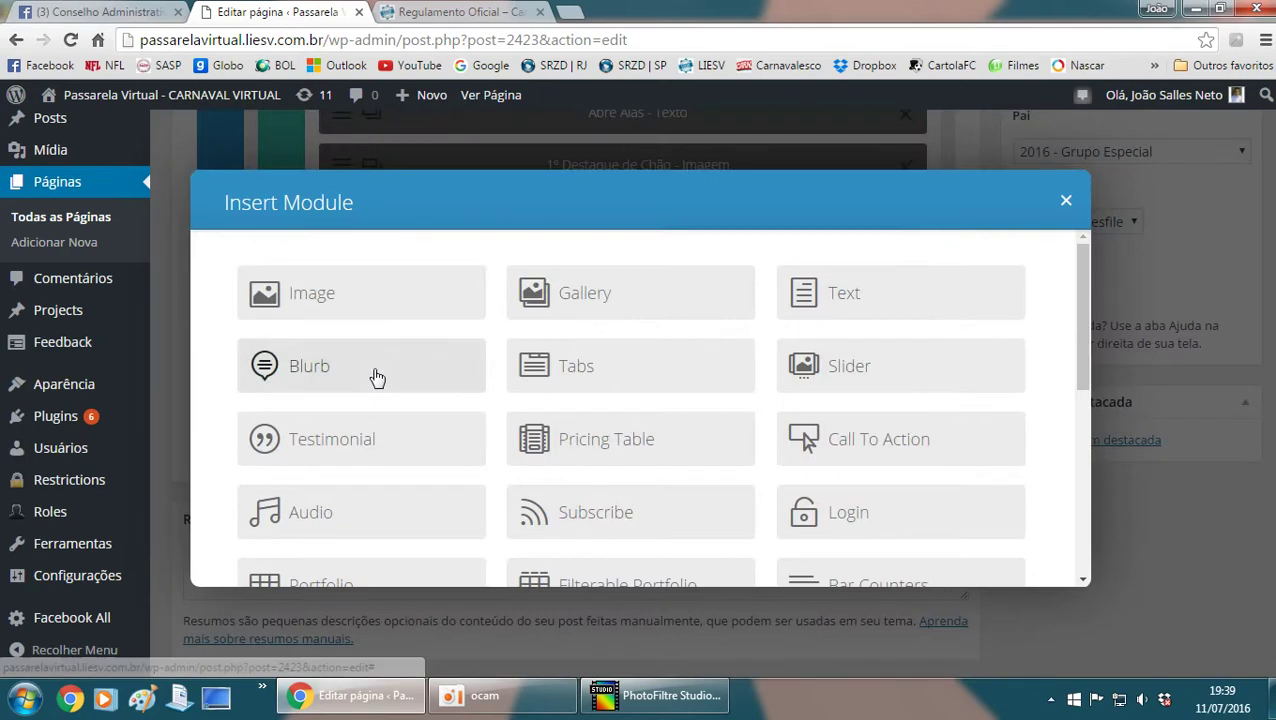
pyautogui.click(340, 296)
pyautogui.click(787, 279)
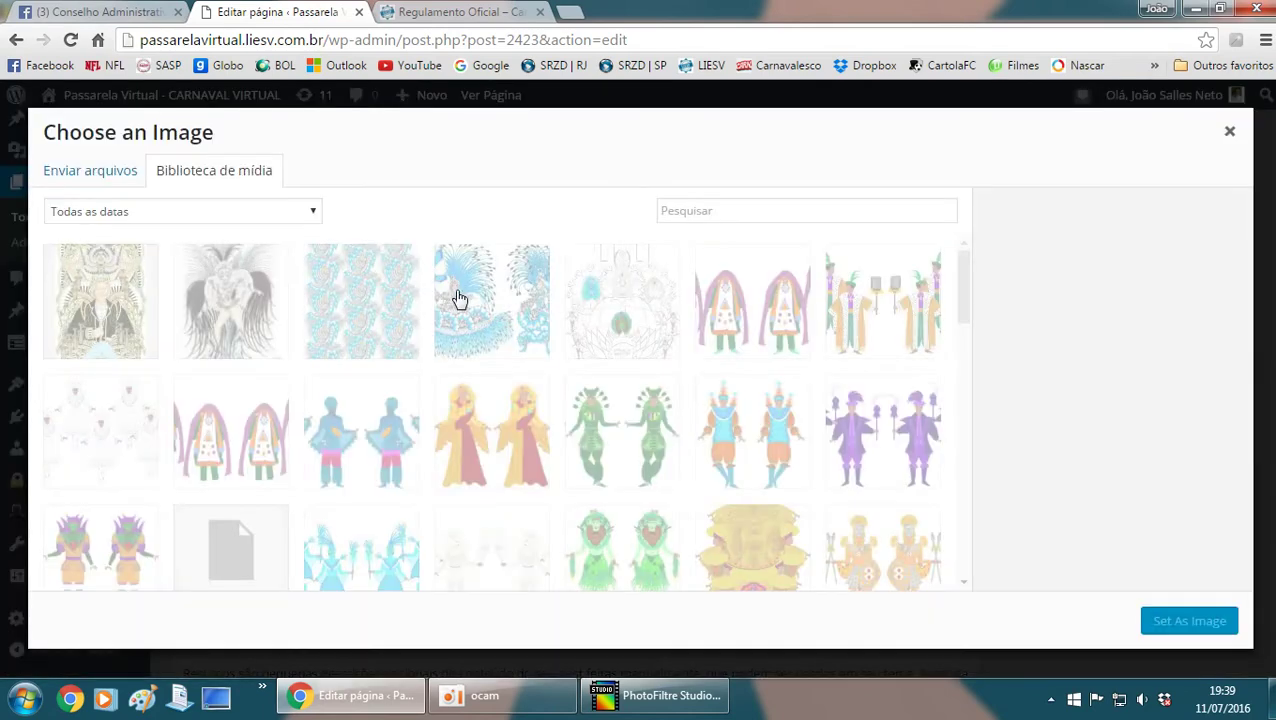
pyautogui.click(447, 293)
pyautogui.click(1186, 620)
pyautogui.scroll(-3, 570, 421)
pyautogui.scroll(3, 565, 430)
pyautogui.moveTo(632, 278); pyautogui.dragTo(755, 285)
pyautogui.click(716, 286)
# - Set the new Image module's admin label to "1º Casal de Mestre Sala e Porta Bandeira - Imagem" and save it
pyautogui.scroll(-5, 720, 340)
pyautogui.scroll(-5, 581, 413)
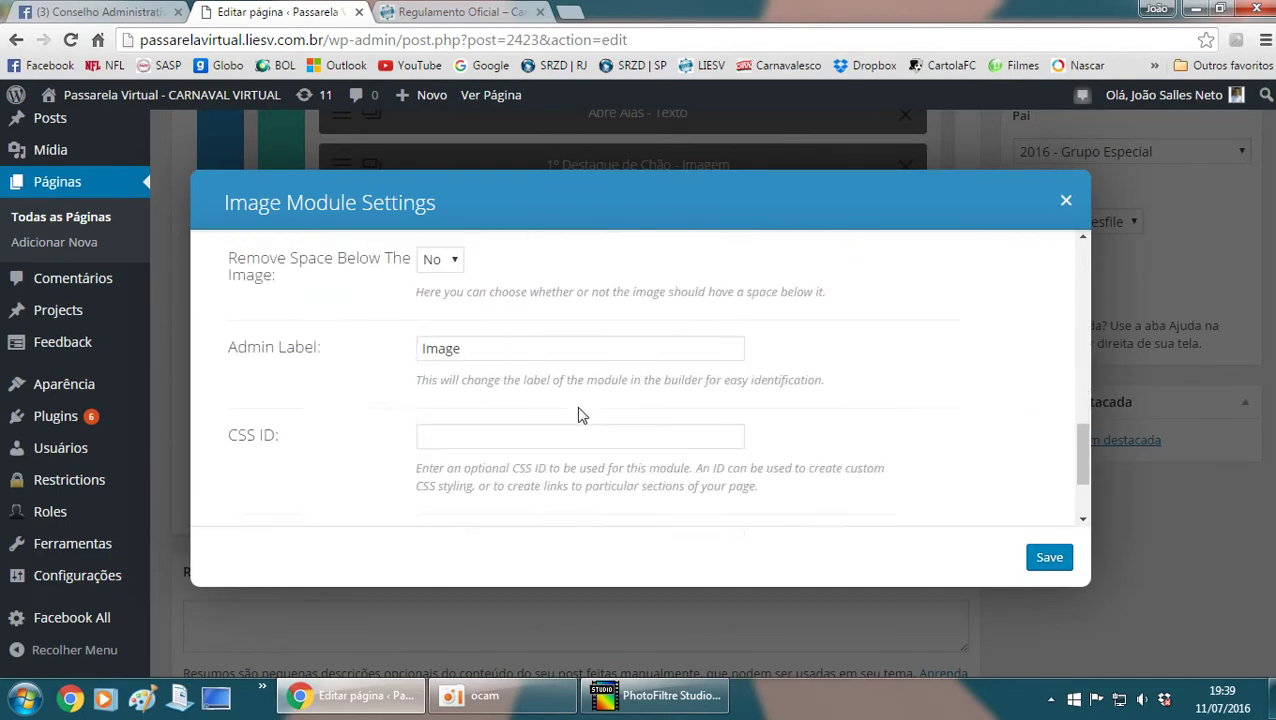
pyautogui.scroll(8, 565, 413)
pyautogui.scroll(-5, 806, 415)
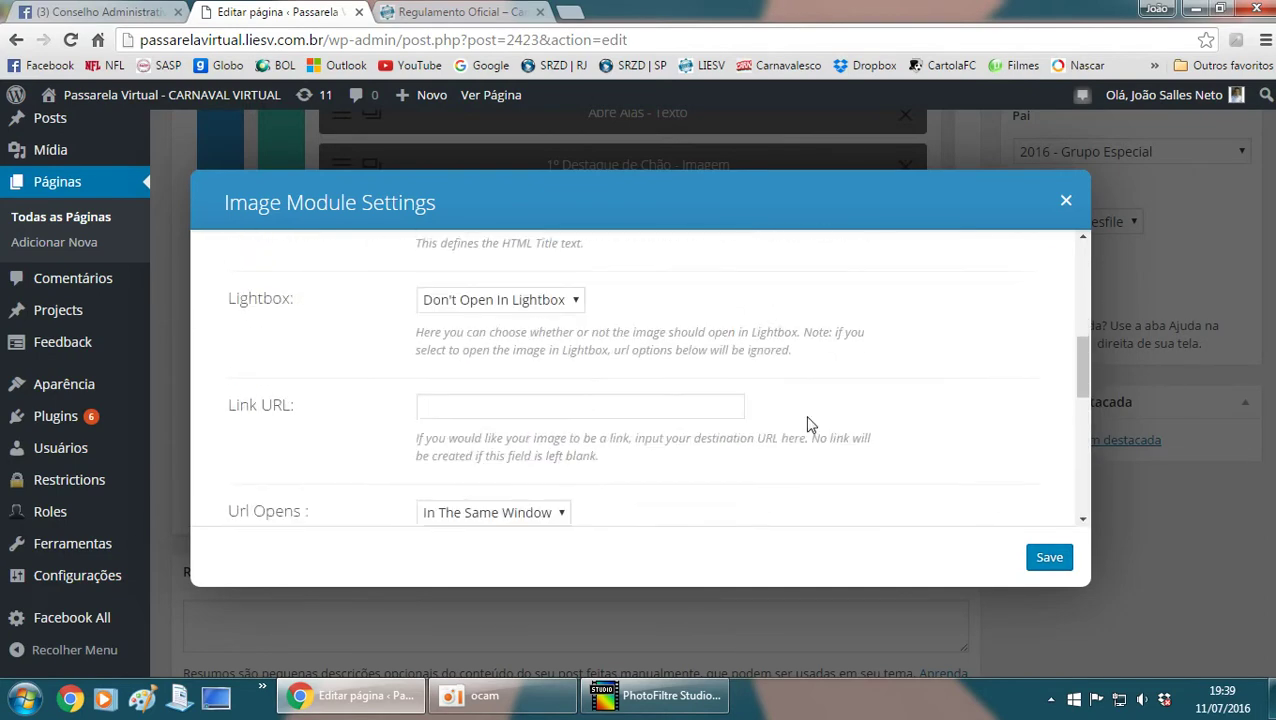
pyautogui.click(332, 422)
pyautogui.write('1º Casal de Mestre Sala e P')
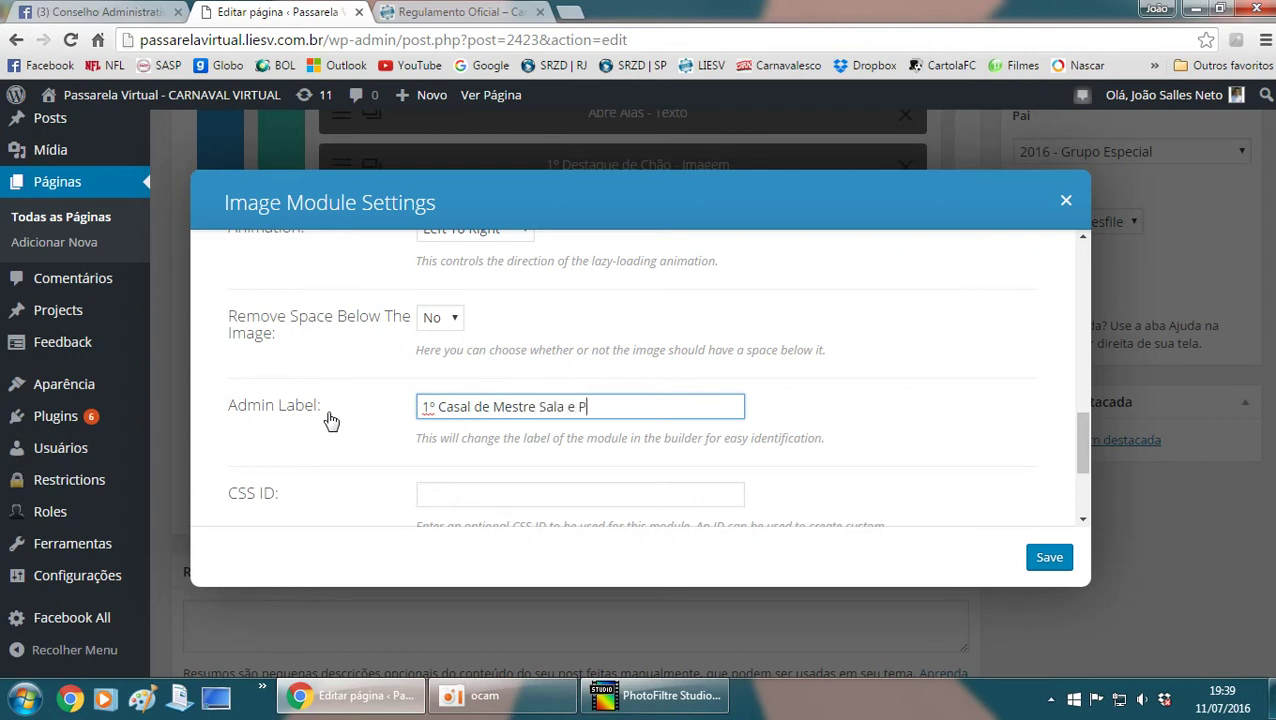
pyautogui.write('orta Bandeira -0')
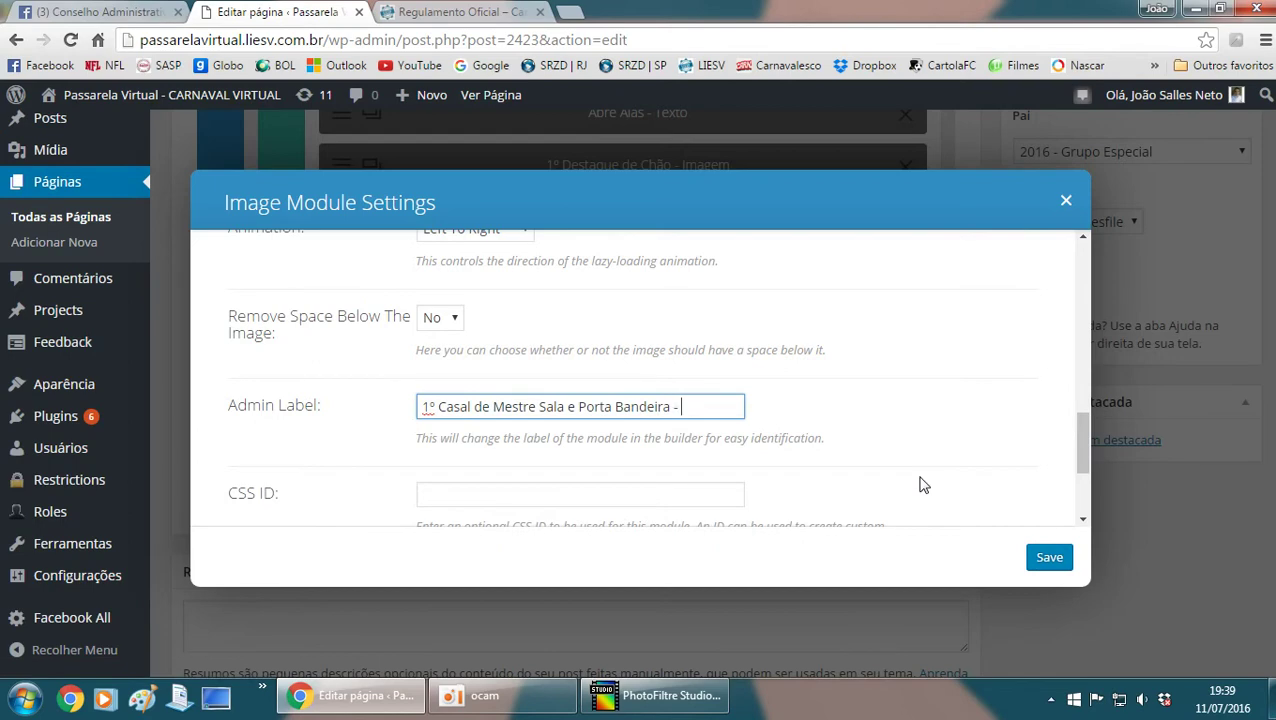
pyautogui.click(1050, 558)
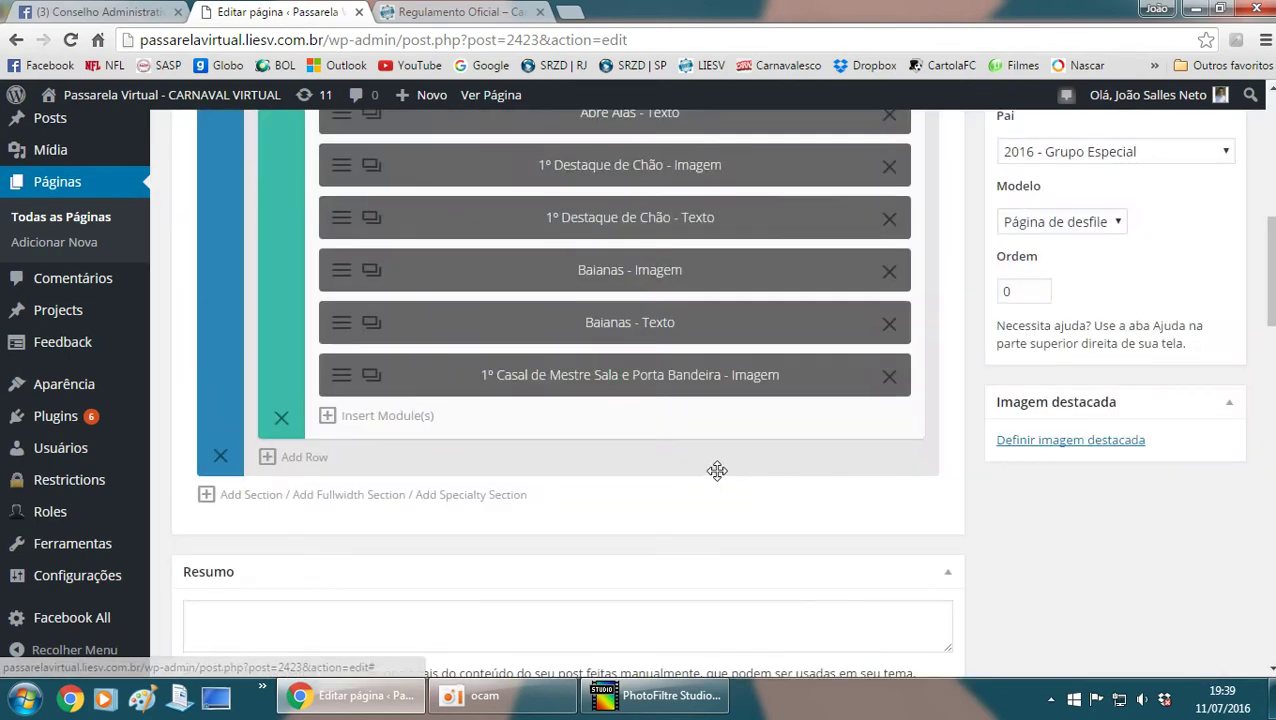
# - Insert a Text module with the centred bold heading "1º Casal de Mestre Sala e Porta Bandeira" and the non-bold line "Acordes e Melodias"
pyautogui.click(330, 415)
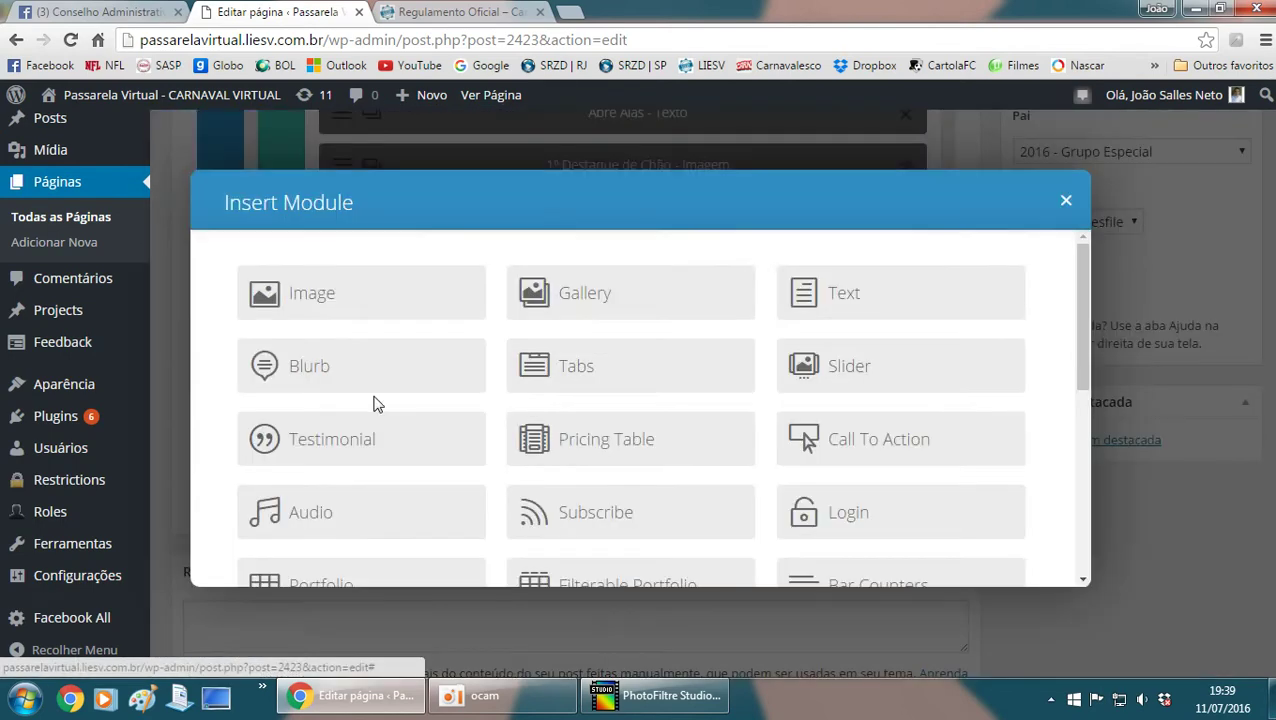
pyautogui.click(843, 287)
pyautogui.scroll(-3, 587, 432)
pyautogui.click(487, 278)
pyautogui.click(247, 278)
pyautogui.write('1º Cas')
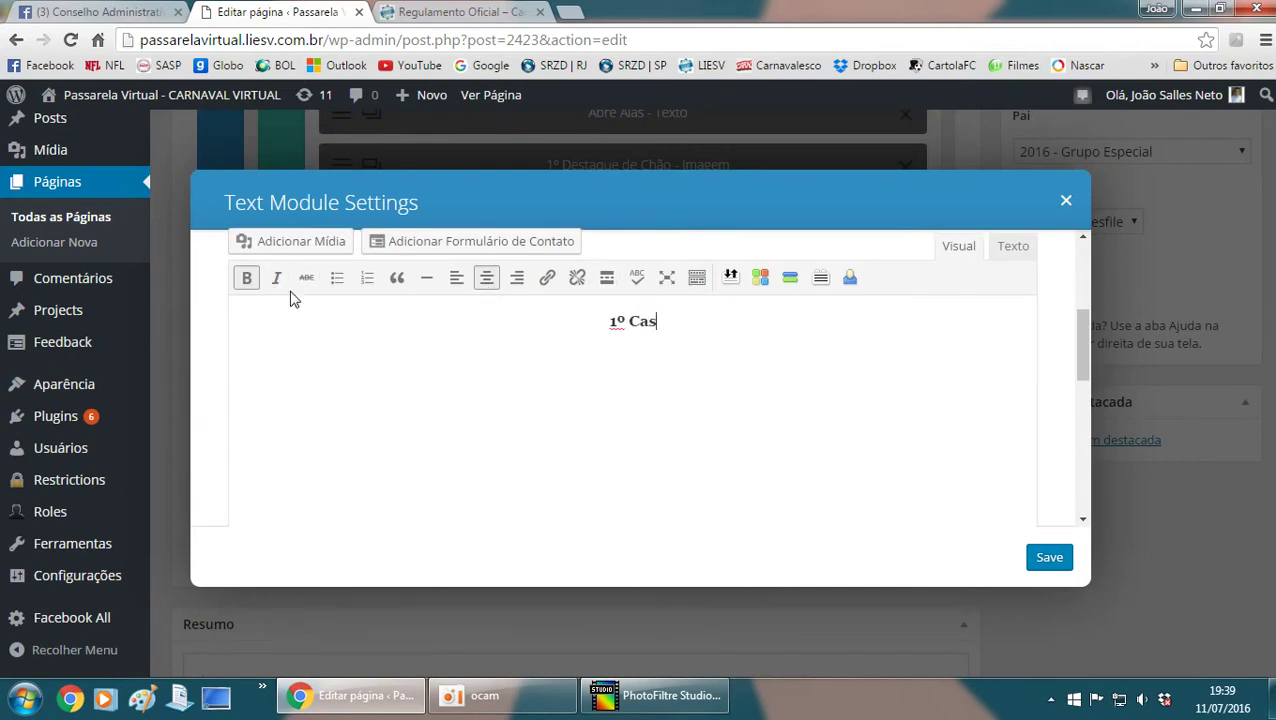
pyautogui.write('al de Mestre S')
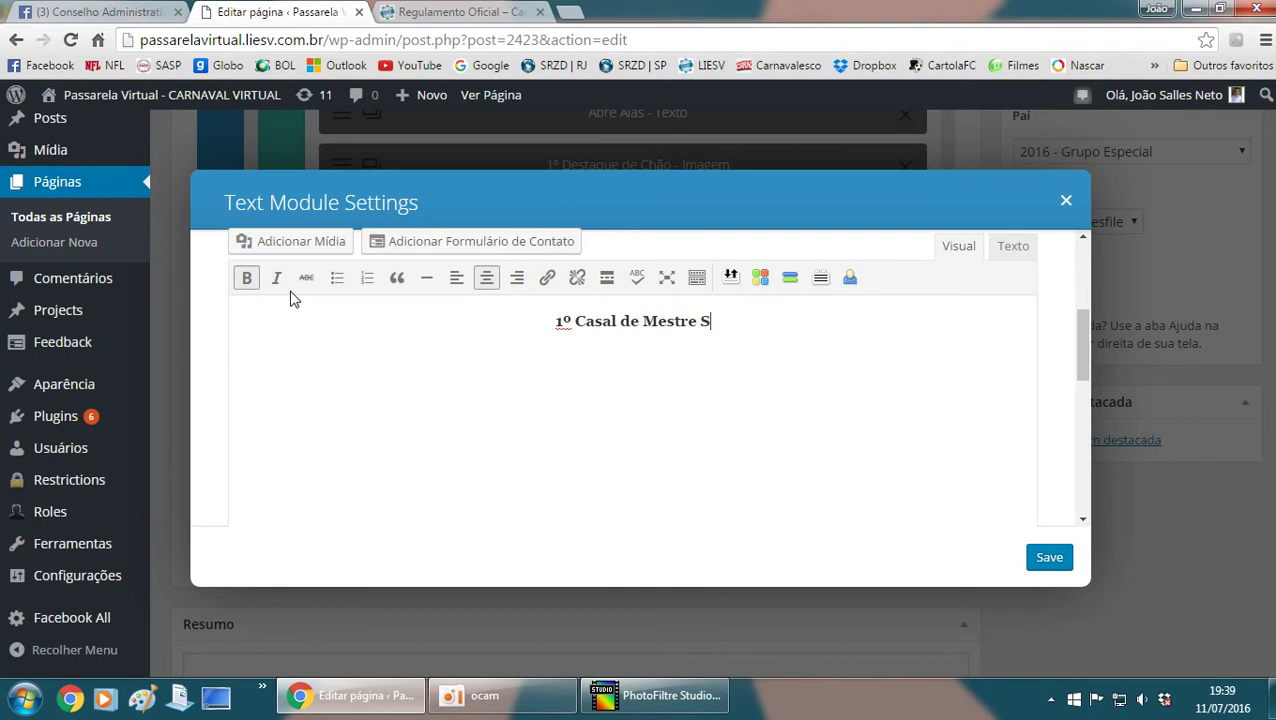
pyautogui.write('ala e Porta Bandeira')
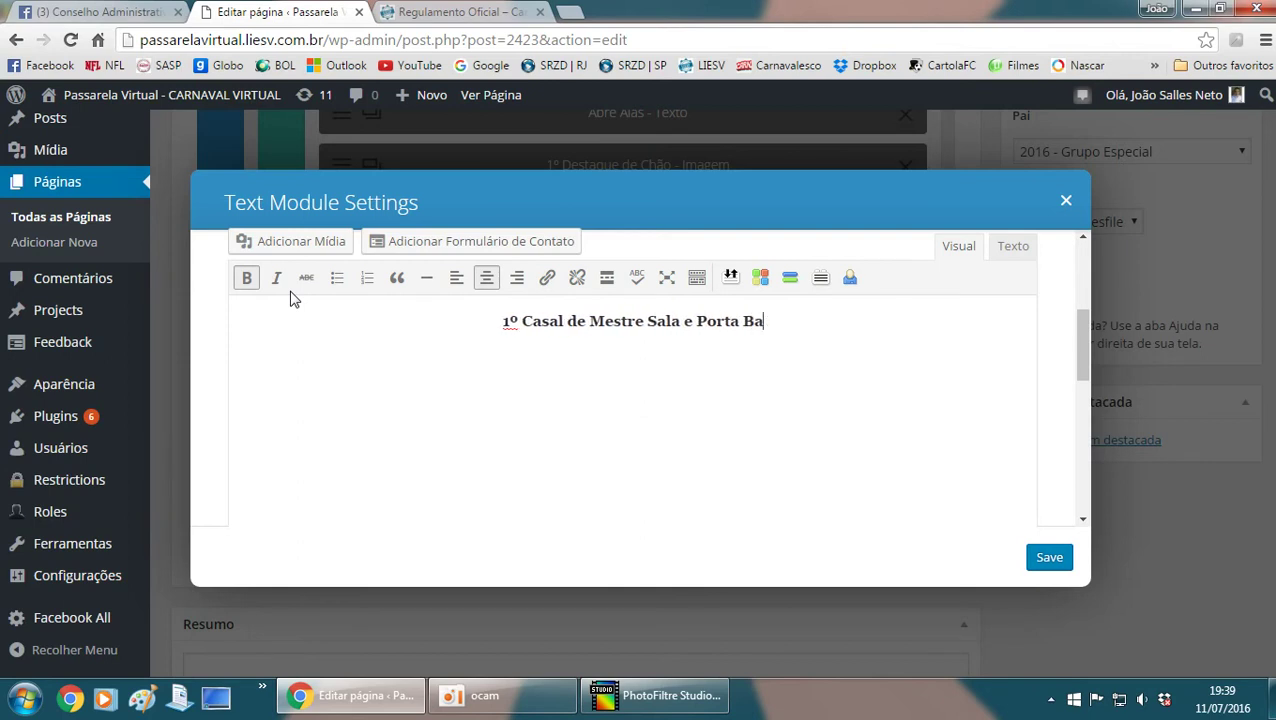
pyautogui.click(247, 280)
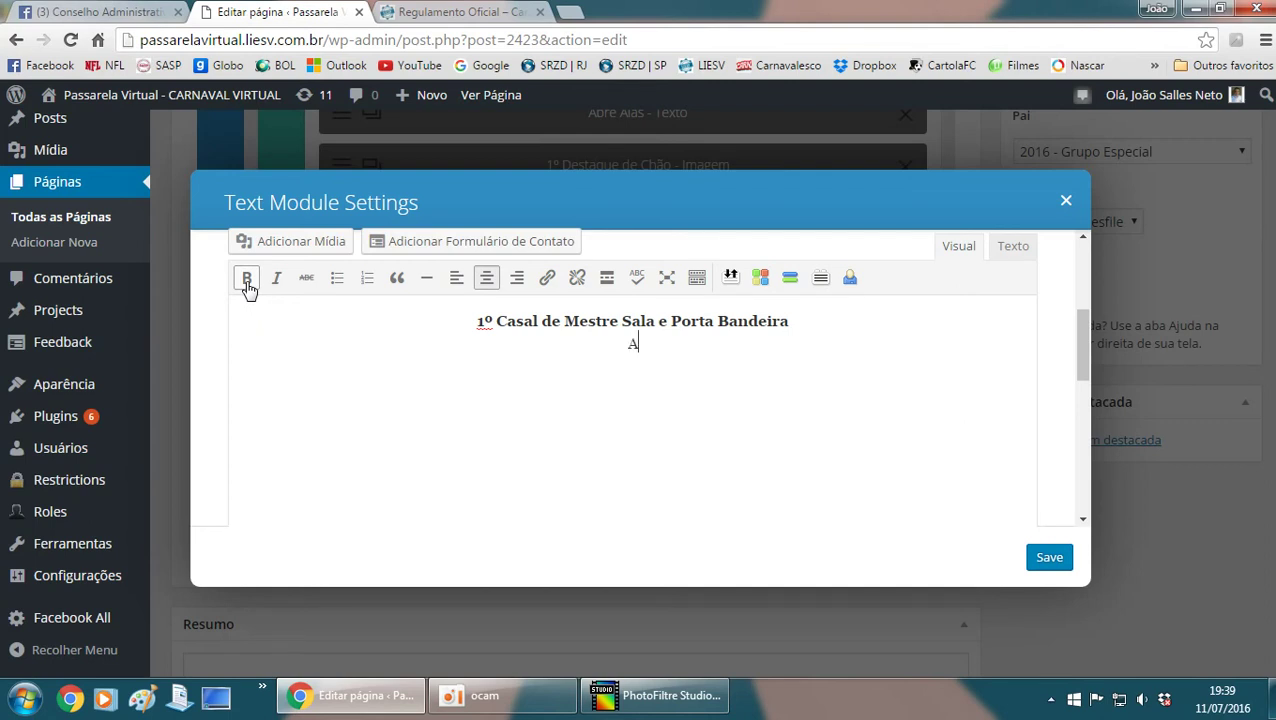
pyautogui.write('Acordes e Melodias')
# - Set the new Text module's admin label to "1º Casal de Mestre Sala e Porta Bandeira - Texto" and save it
pyautogui.scroll(-5, 561, 421)
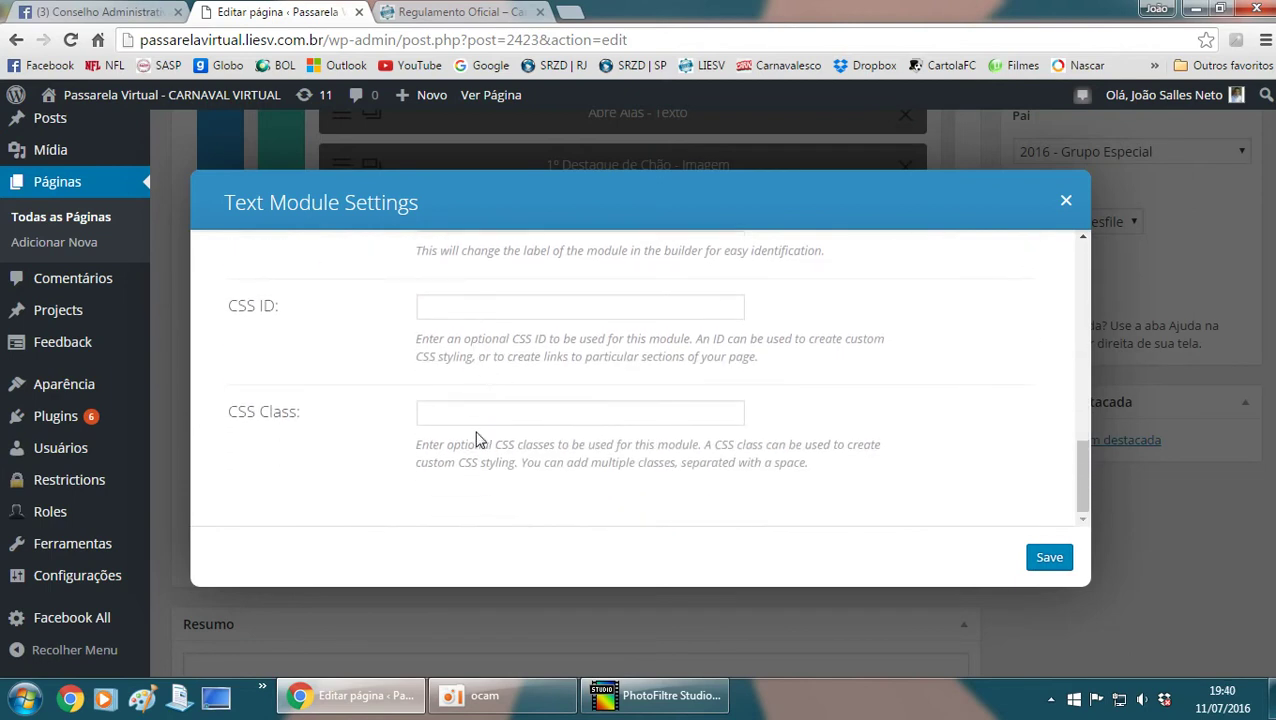
pyautogui.scroll(4, 476, 440)
pyautogui.scroll(-2, 478, 445)
pyautogui.click(299, 418)
pyautogui.write('1')
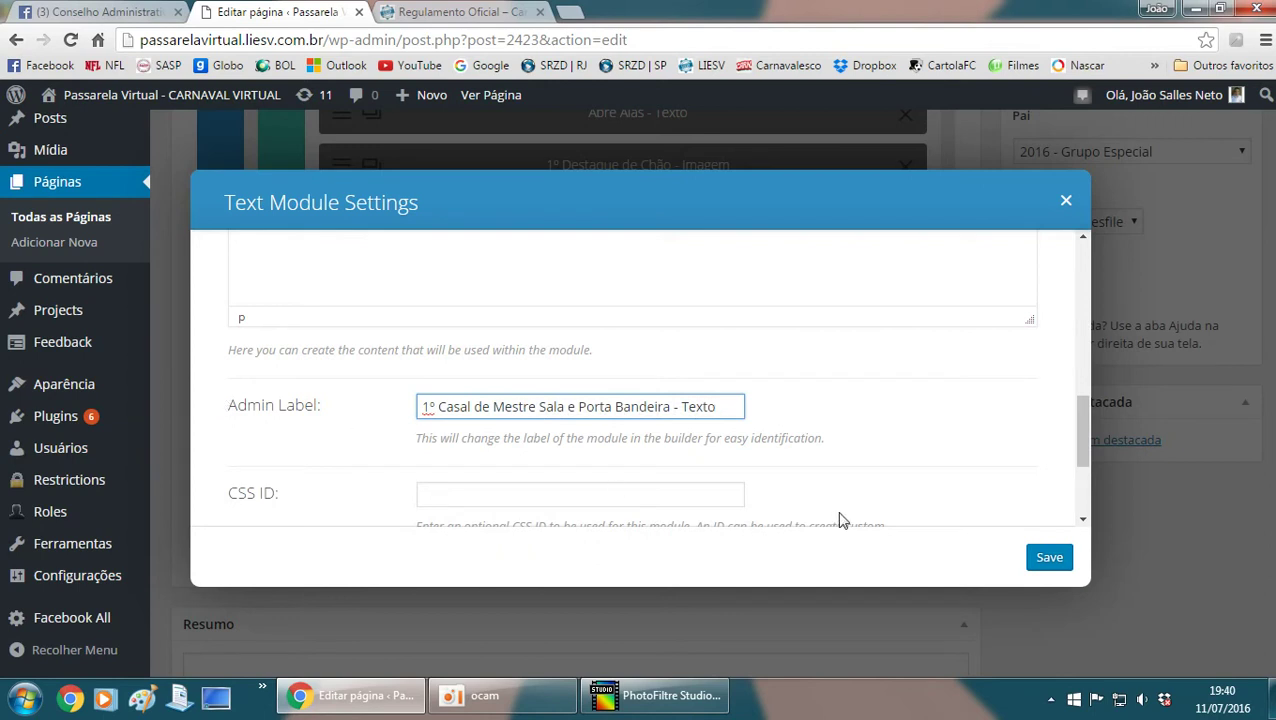
pyautogui.moveTo(728, 419); pyautogui.dragTo(355, 389)
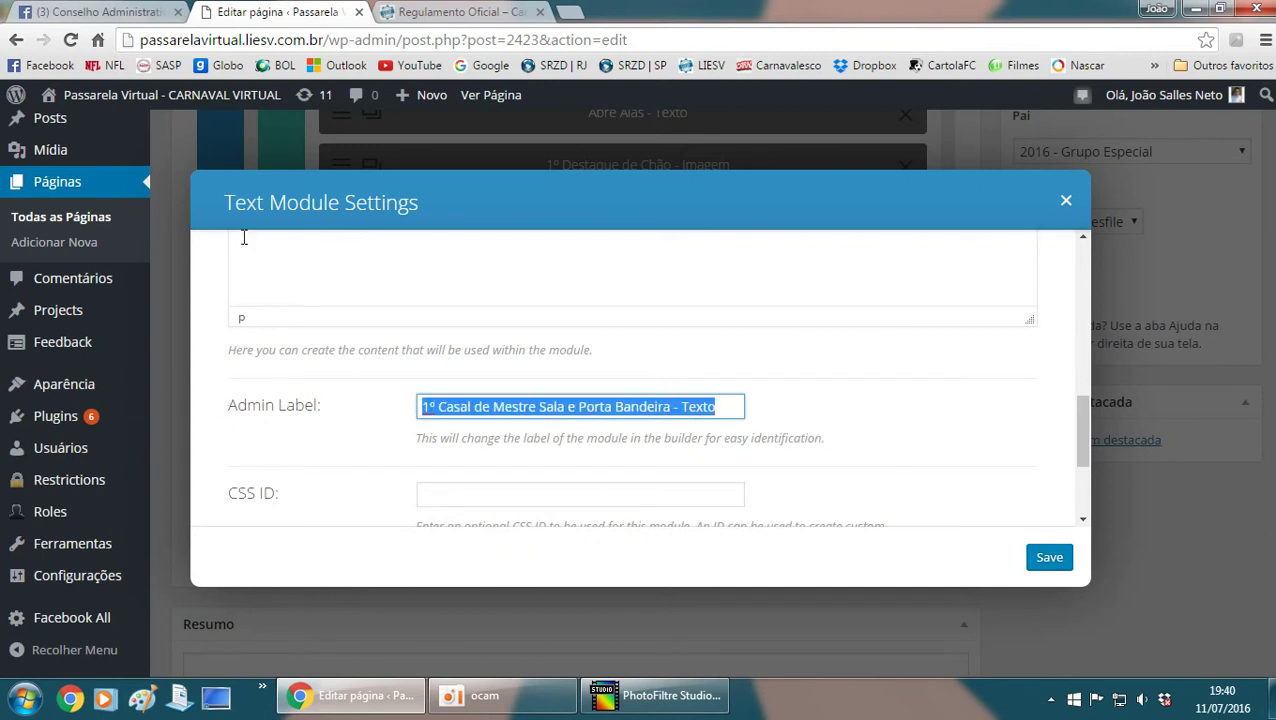
pyautogui.click(1048, 553)
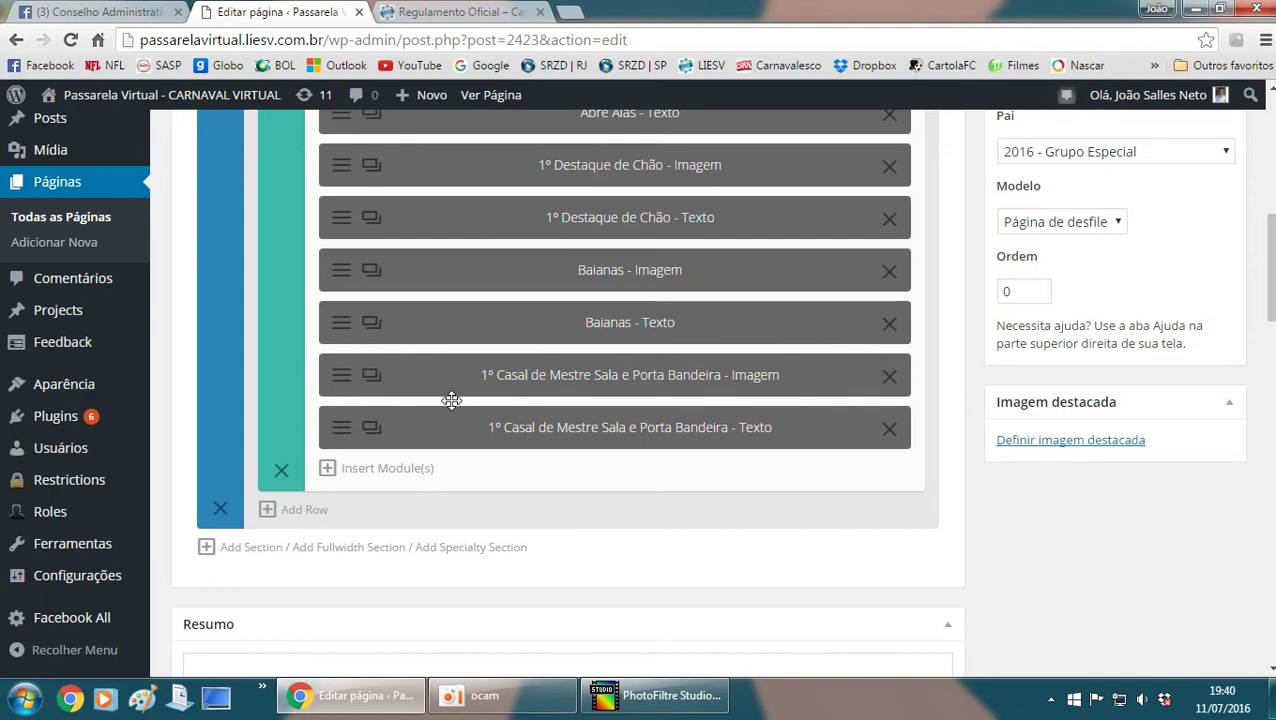
# - Insert an Image module at the end of the row and upload "1.Comissão de Frente – Partituras.jpg" as its image
pyautogui.click(402, 472)
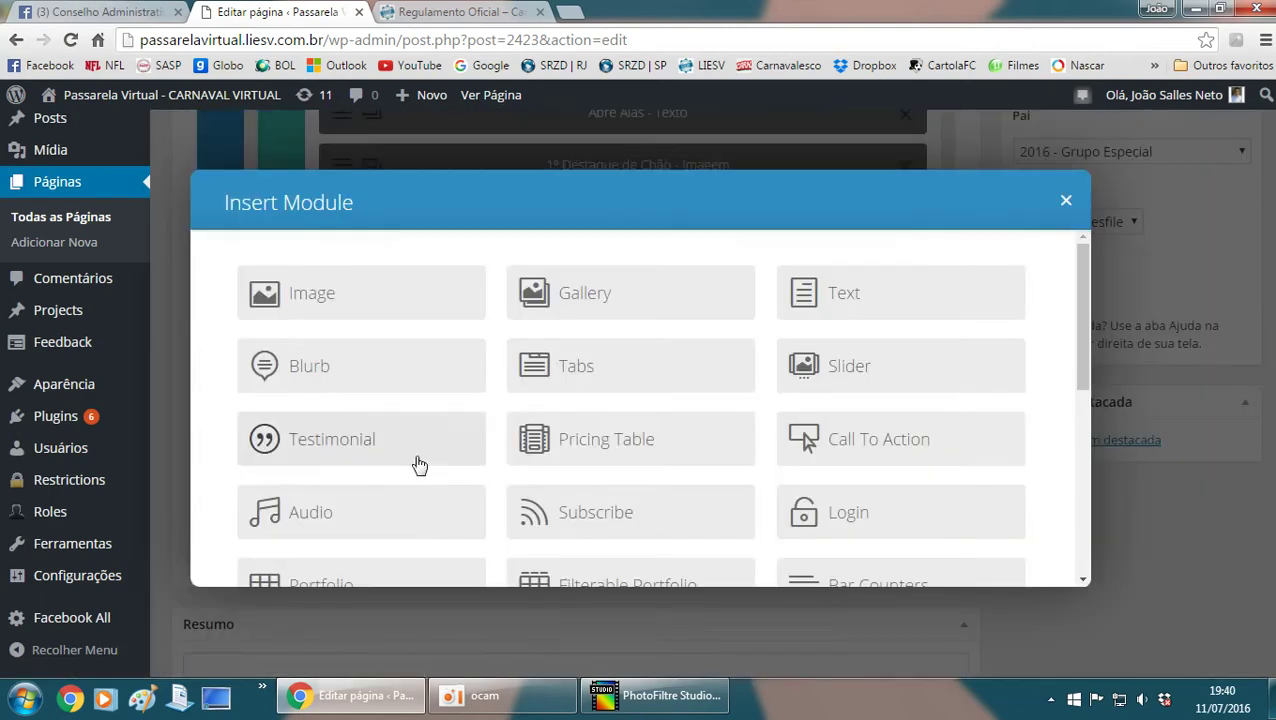
pyautogui.click(374, 308)
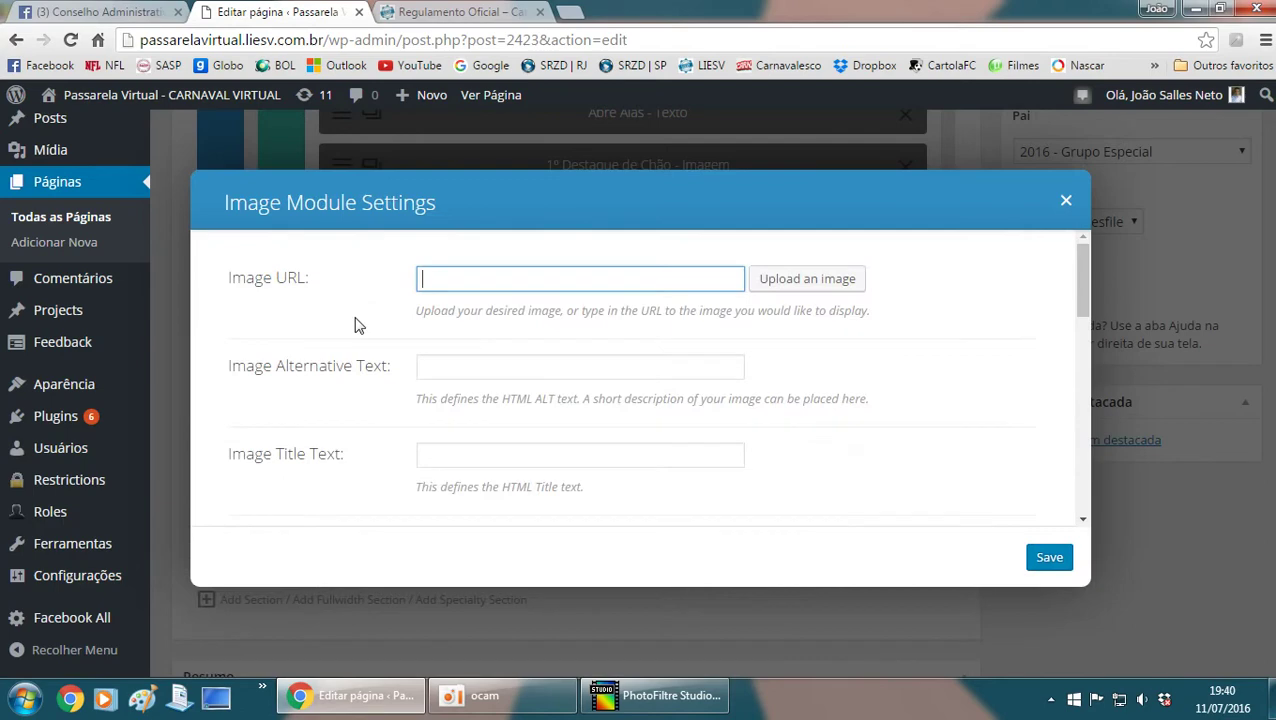
pyautogui.click(832, 286)
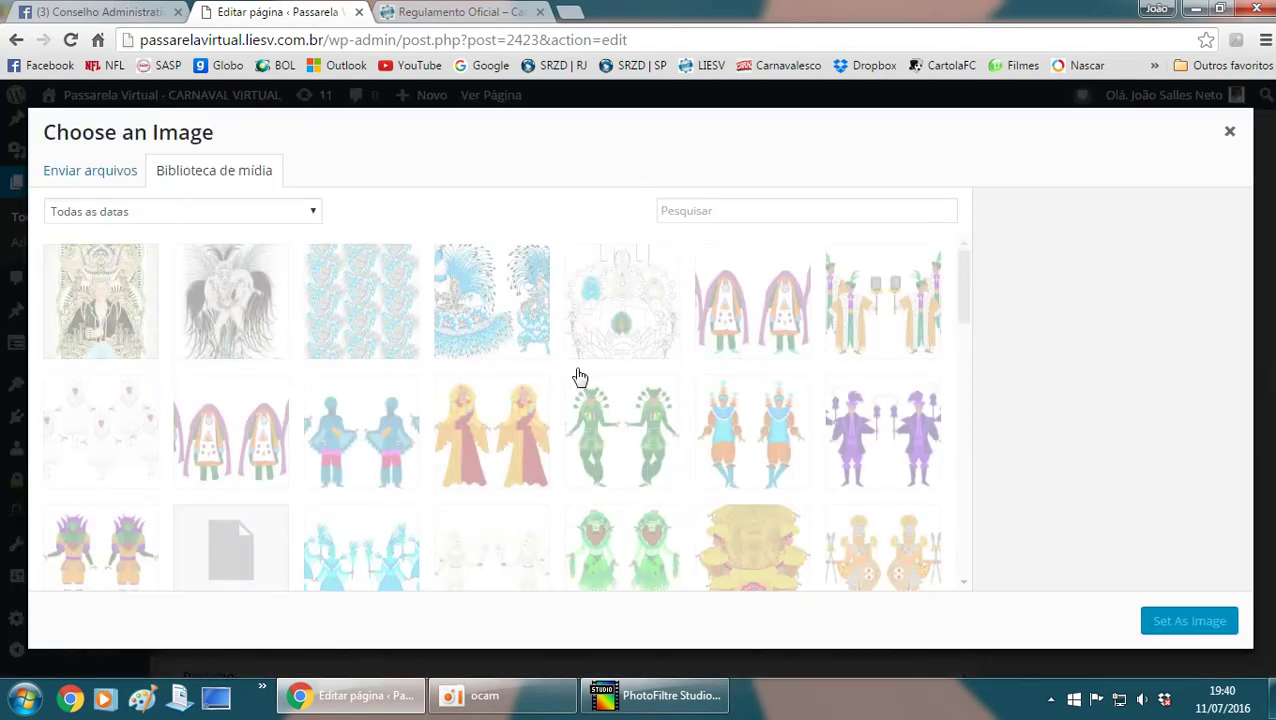
pyautogui.click(92, 168)
pyautogui.click(643, 424)
pyautogui.click(563, 290)
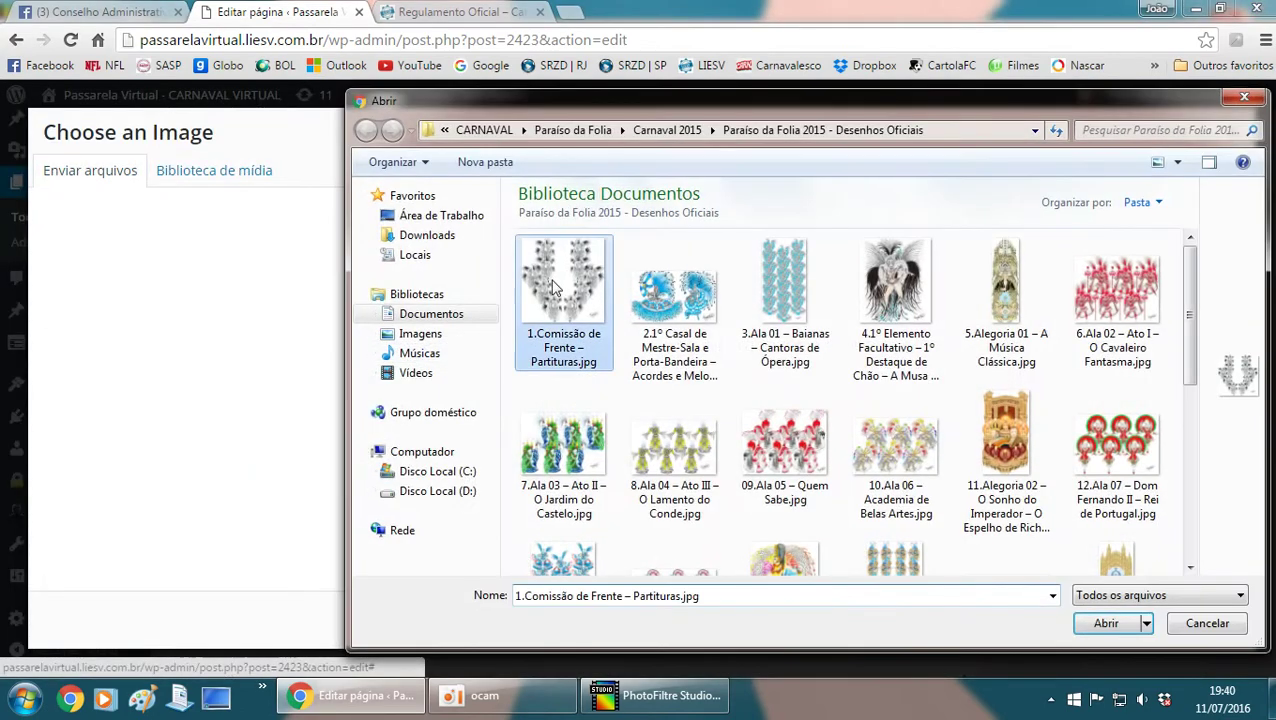
pyautogui.click(1105, 623)
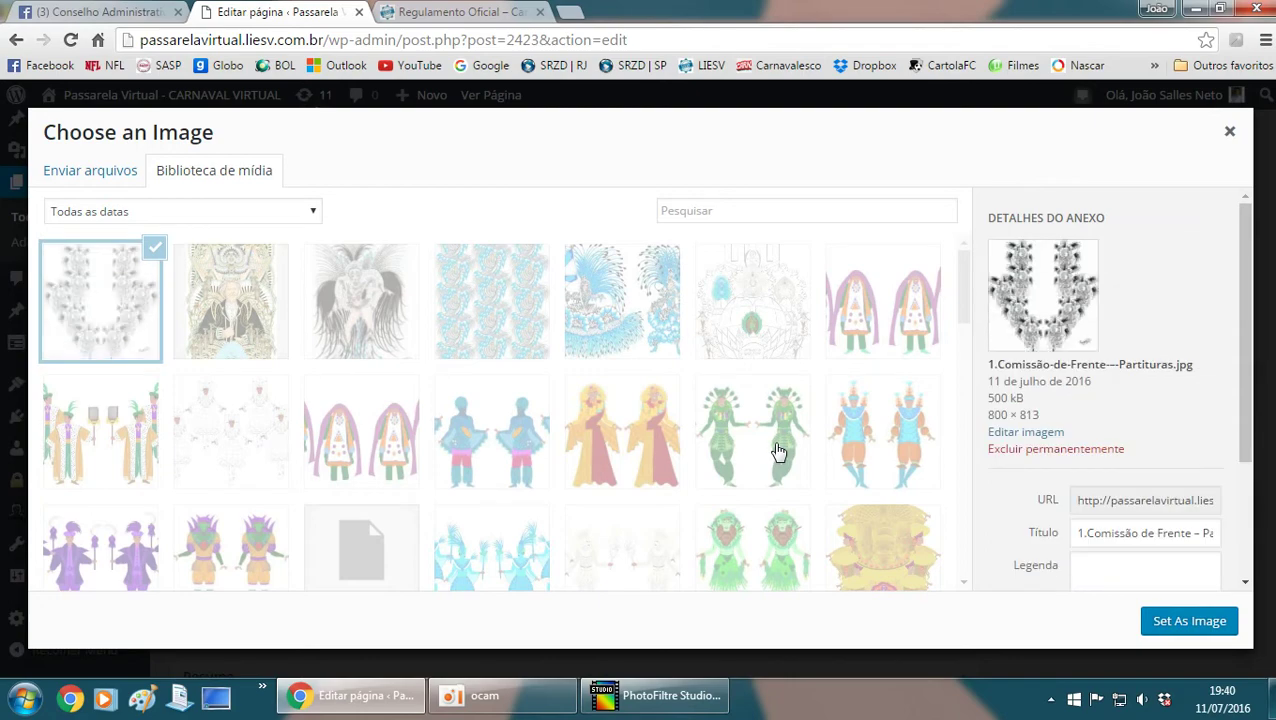
pyautogui.click(1180, 625)
# - Set the new Image module's admin label to "Comissão de Frente - Imagem" and save it
pyautogui.scroll(-10, 742, 374)
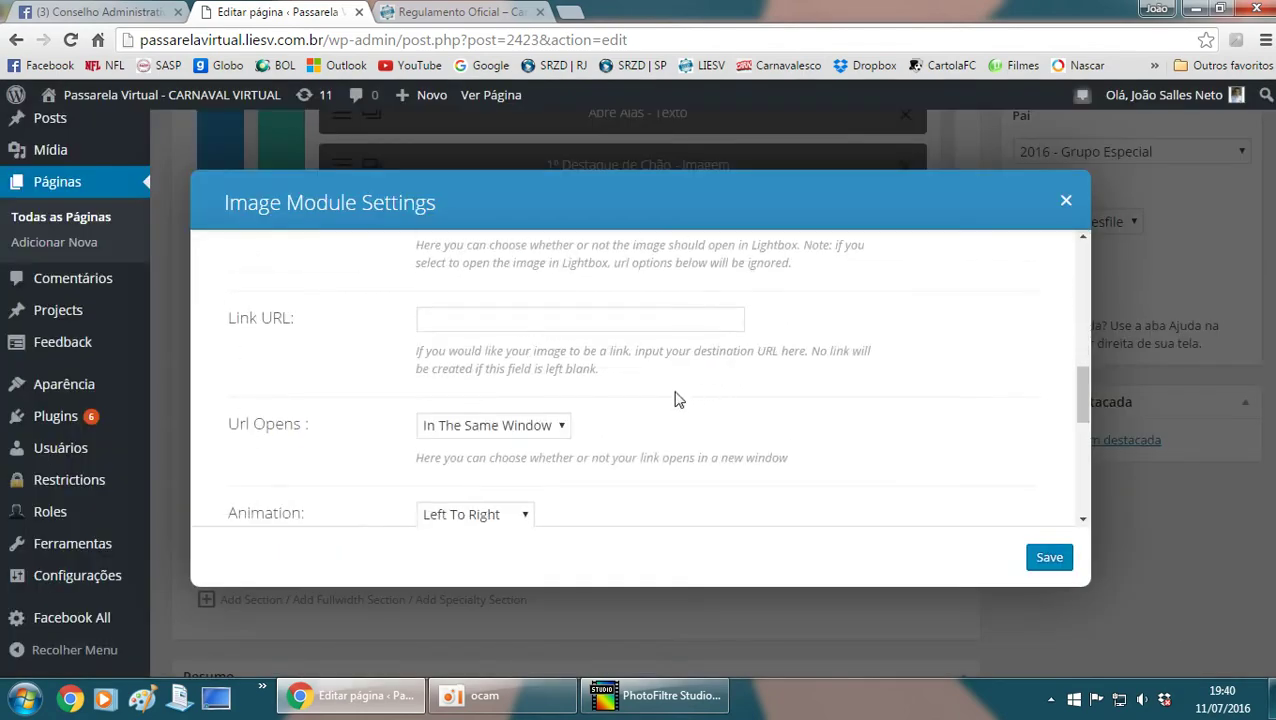
pyautogui.scroll(2, 560, 360)
pyautogui.scroll(-2, 475, 328)
pyautogui.doubleClick(475, 328)
pyautogui.write('Comissão de Frente - Imagem')
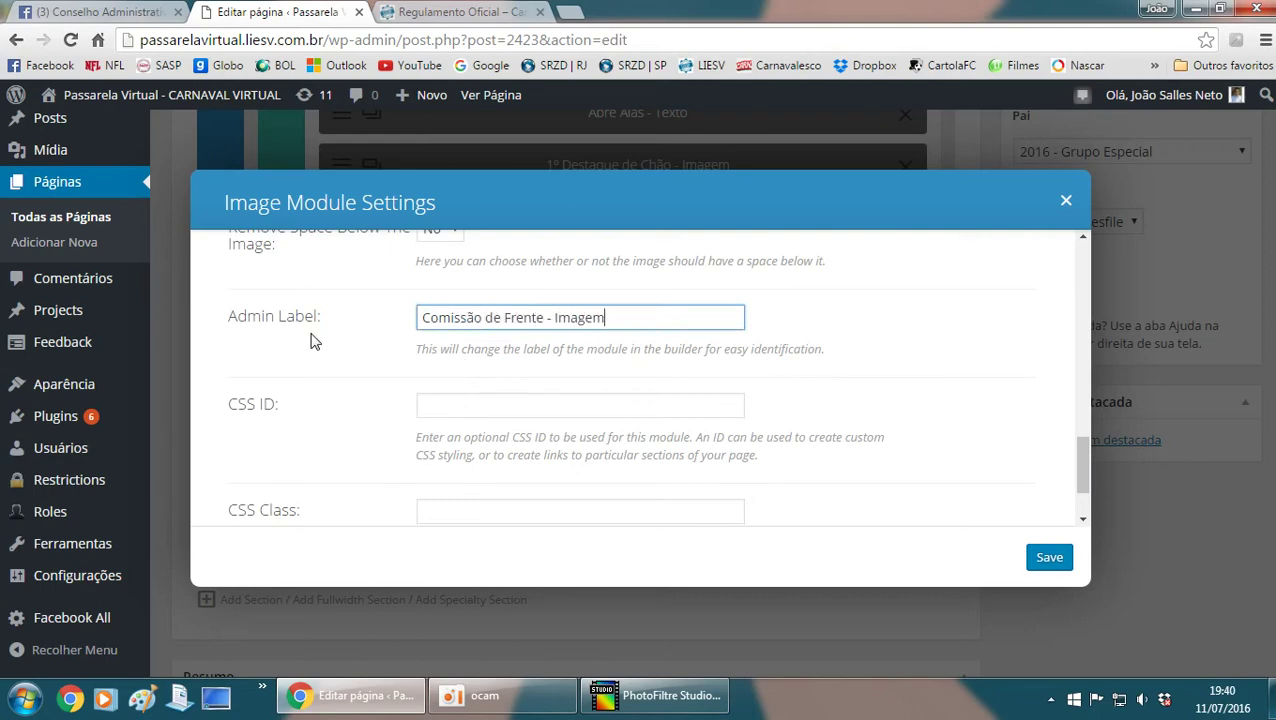
pyautogui.click(1035, 556)
# - Insert a Text module with the centred bold heading "Comissão de Frente" and the non-bold line "Partituras"
pyautogui.click(330, 523)
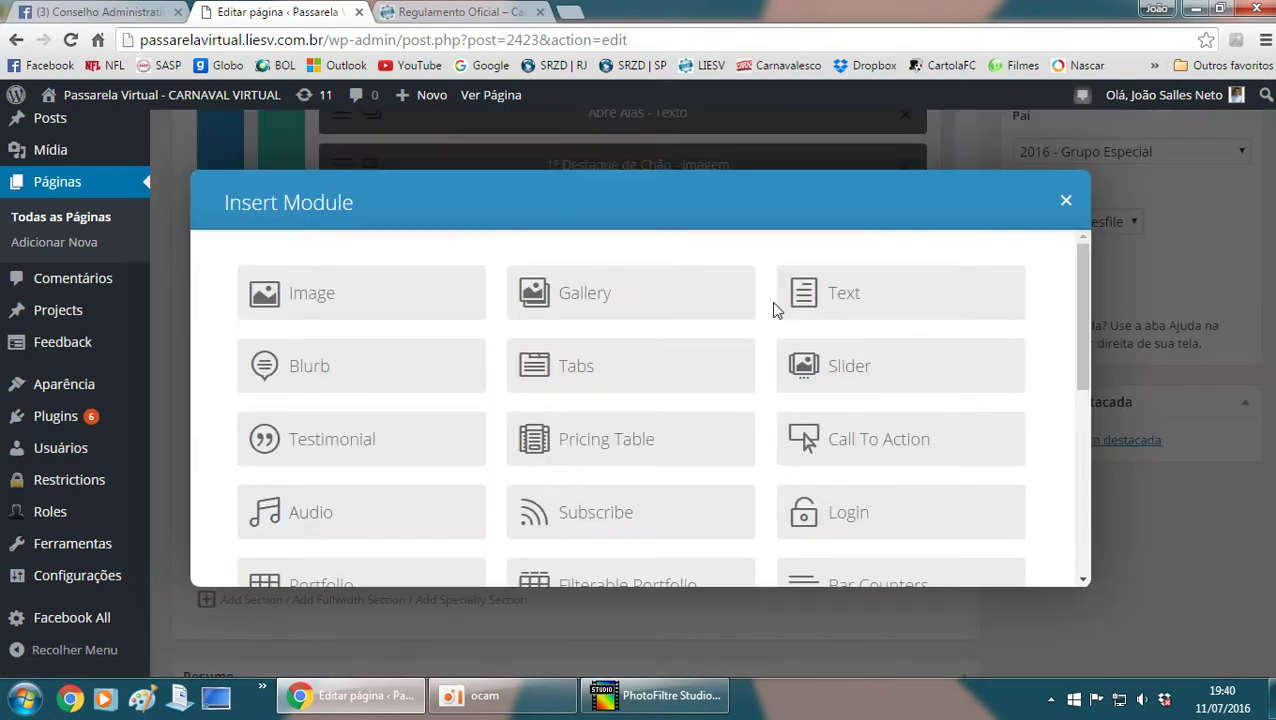
pyautogui.click(838, 297)
pyautogui.scroll(-3, 533, 498)
pyautogui.click(549, 417)
pyautogui.click(486, 371)
pyautogui.write('Comissão de Frente')
pyautogui.click(249, 372)
pyautogui.write('Partituras')
# - Set the last Text module's admin label to "Comissão de Frente - Texto" and save it
pyautogui.scroll(-5, 399, 419)
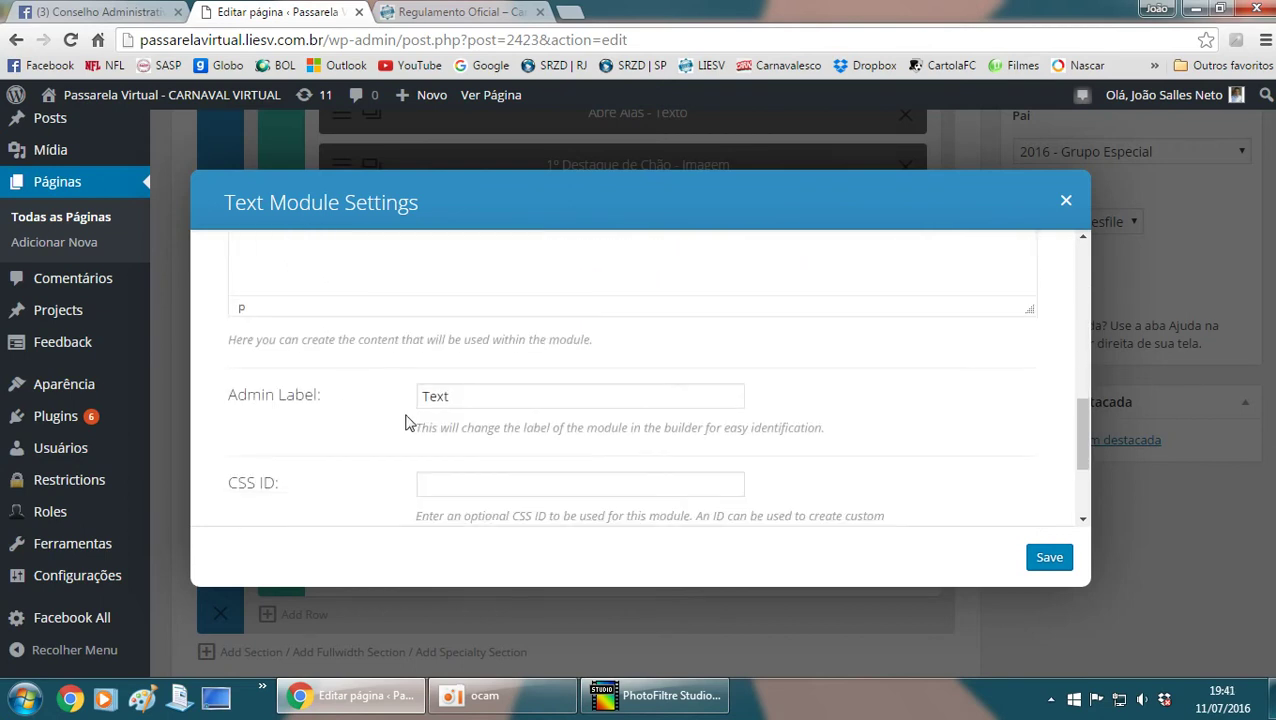
pyautogui.doubleClick(467, 300)
pyautogui.write('Comissão de Frente -')
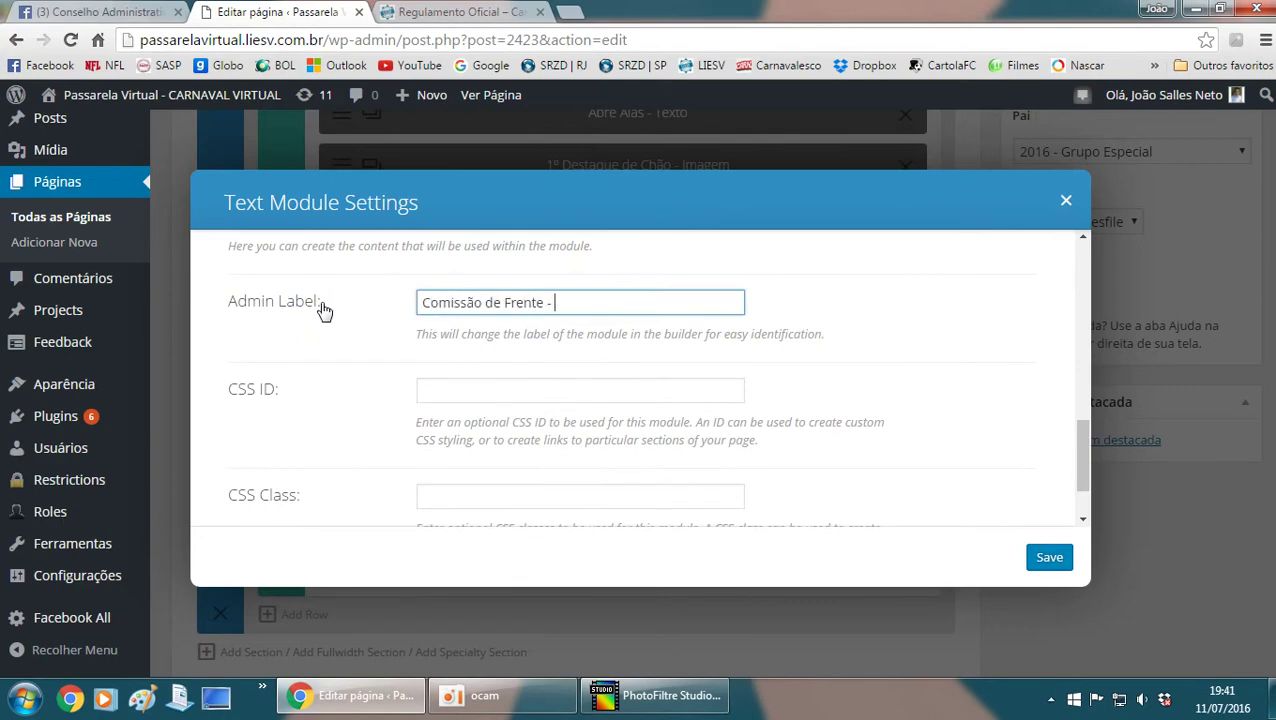
pyautogui.click(1049, 556)
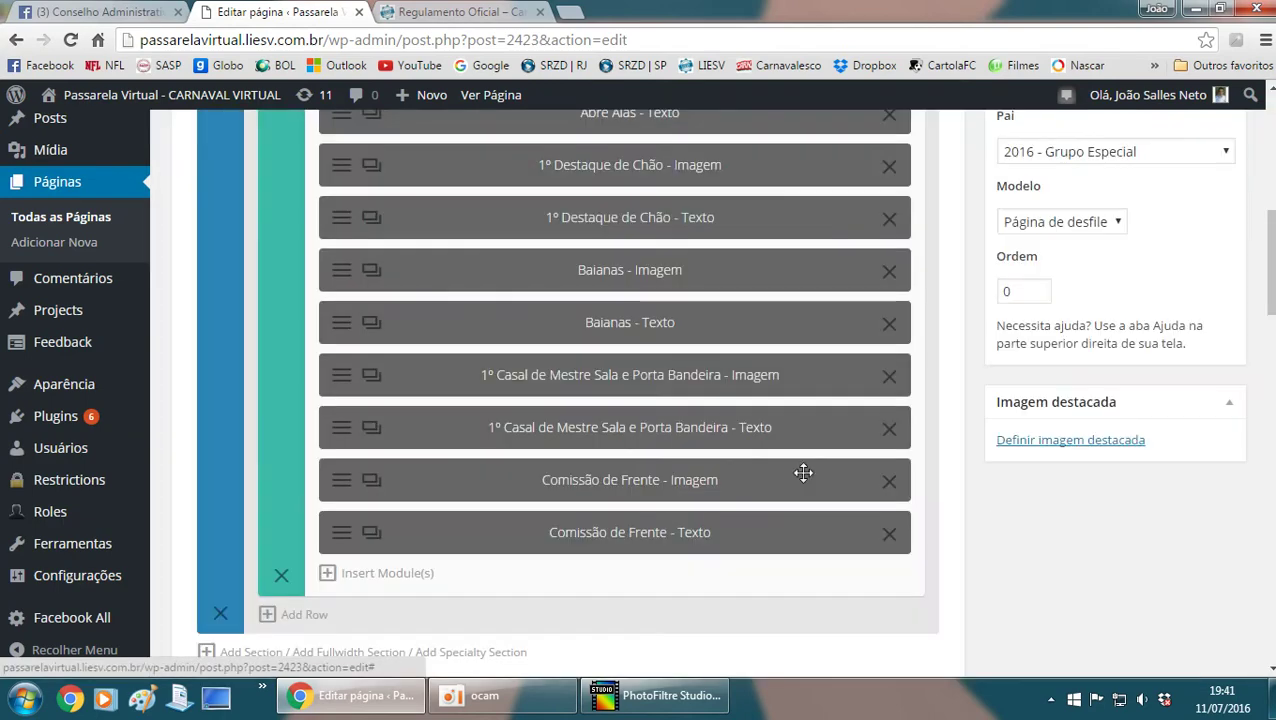
# - Move the Image module with the "INÍCIO" banner from the start of the layout to below "Comissão de Frente - Texto" and check its image
pyautogui.scroll(6, 803, 472)
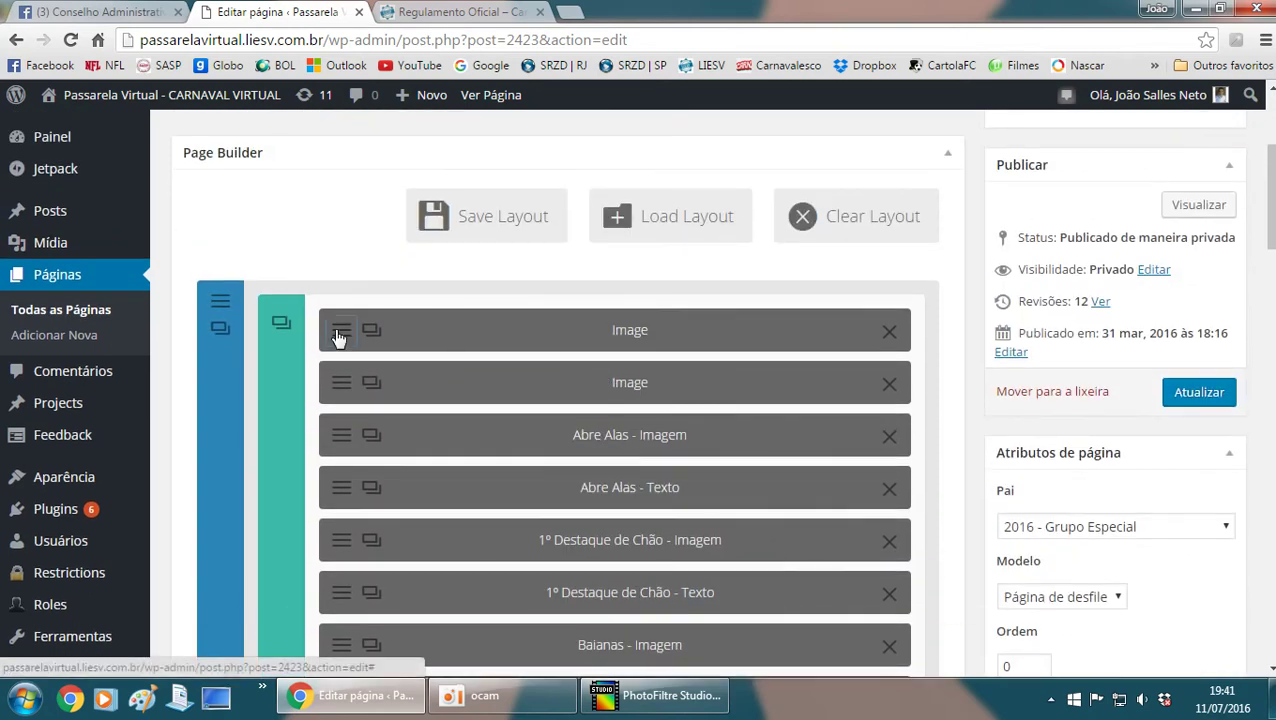
pyautogui.click(339, 336)
pyautogui.click(1064, 199)
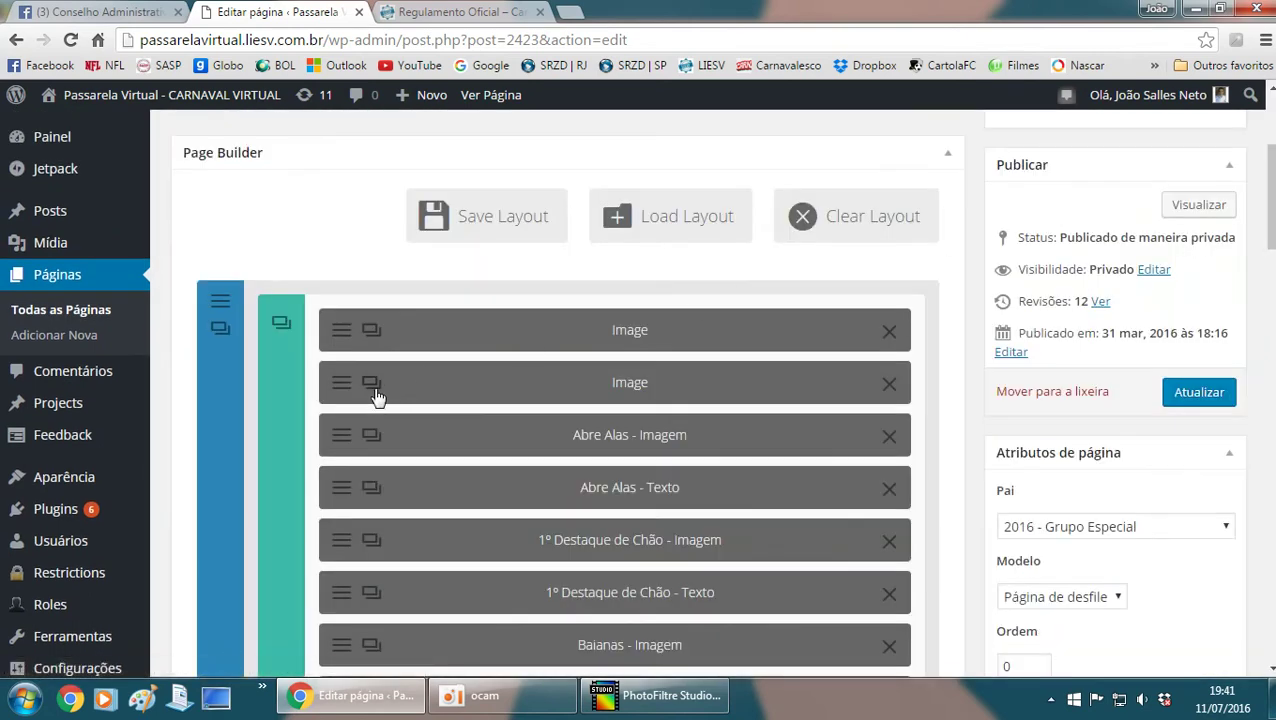
pyautogui.moveTo(578, 332); pyautogui.dragTo(597, 353)
pyautogui.click(352, 331)
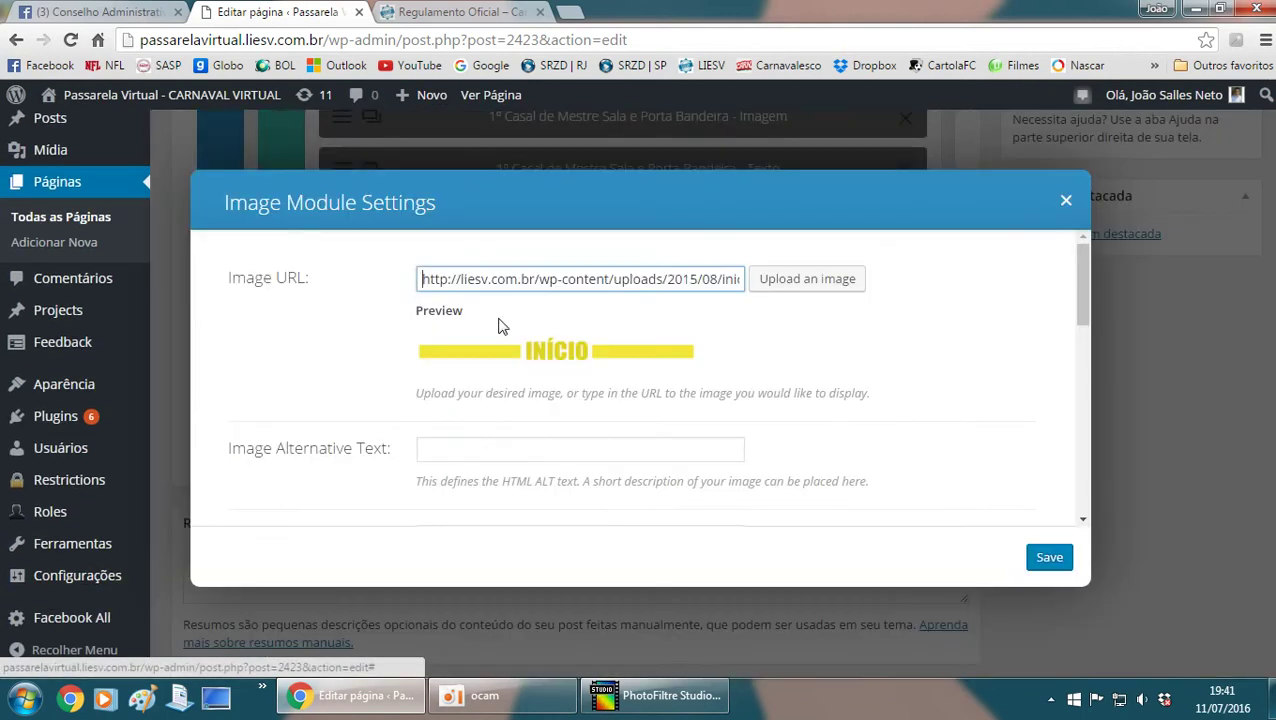
pyautogui.click(1067, 203)
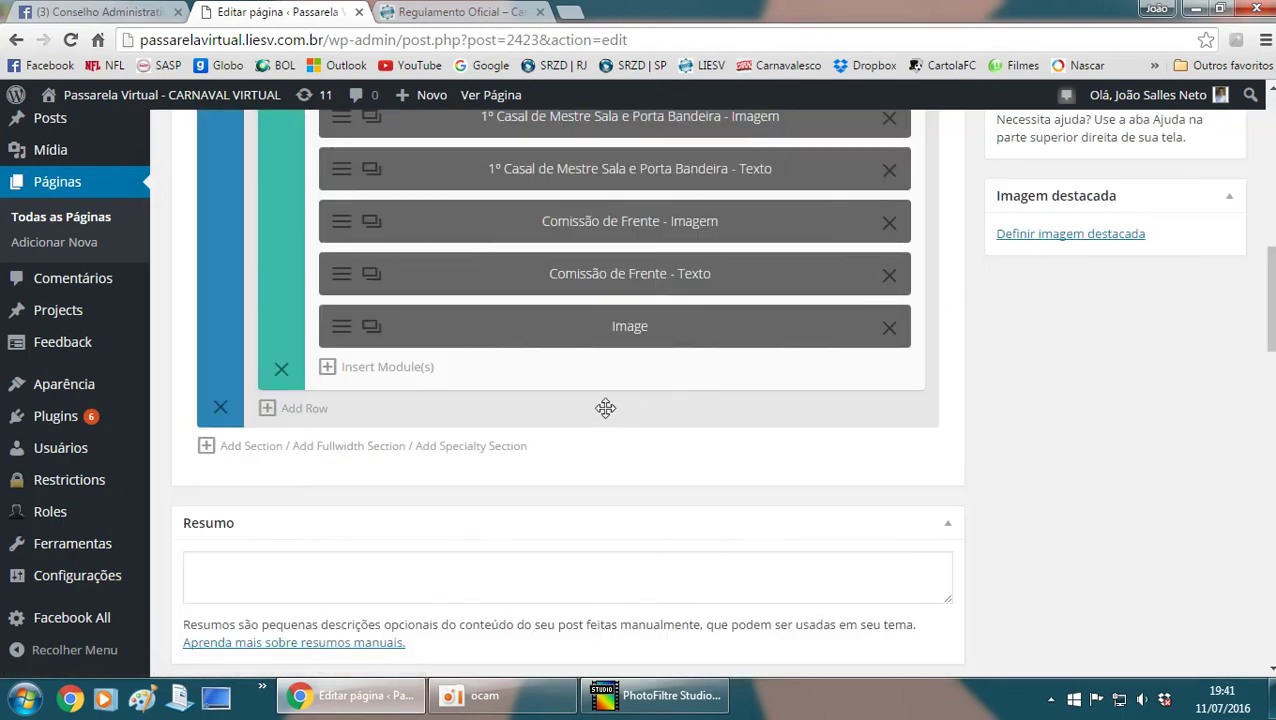
# - Update the "Paraíso da Folia 2016" page to save the completed module layout
pyautogui.scroll(2, 960, 376)
pyautogui.scroll(4, 866, 313)
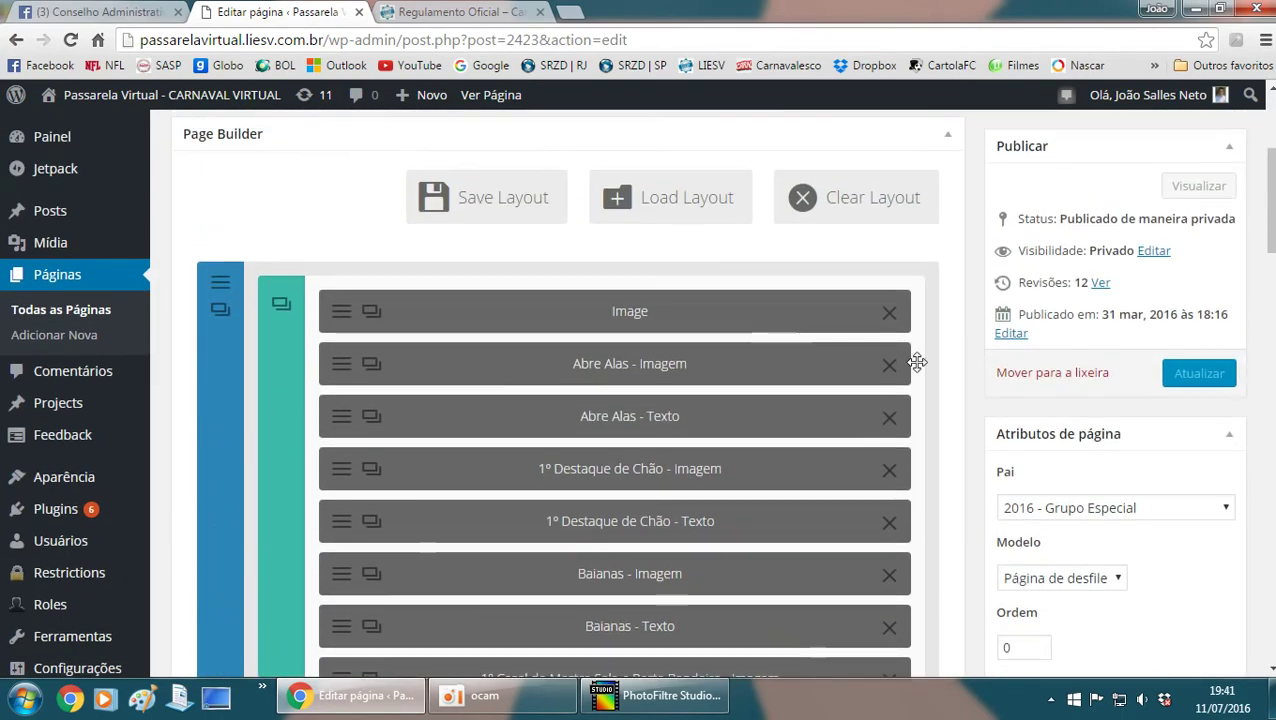
pyautogui.scroll(1, 1135, 349)
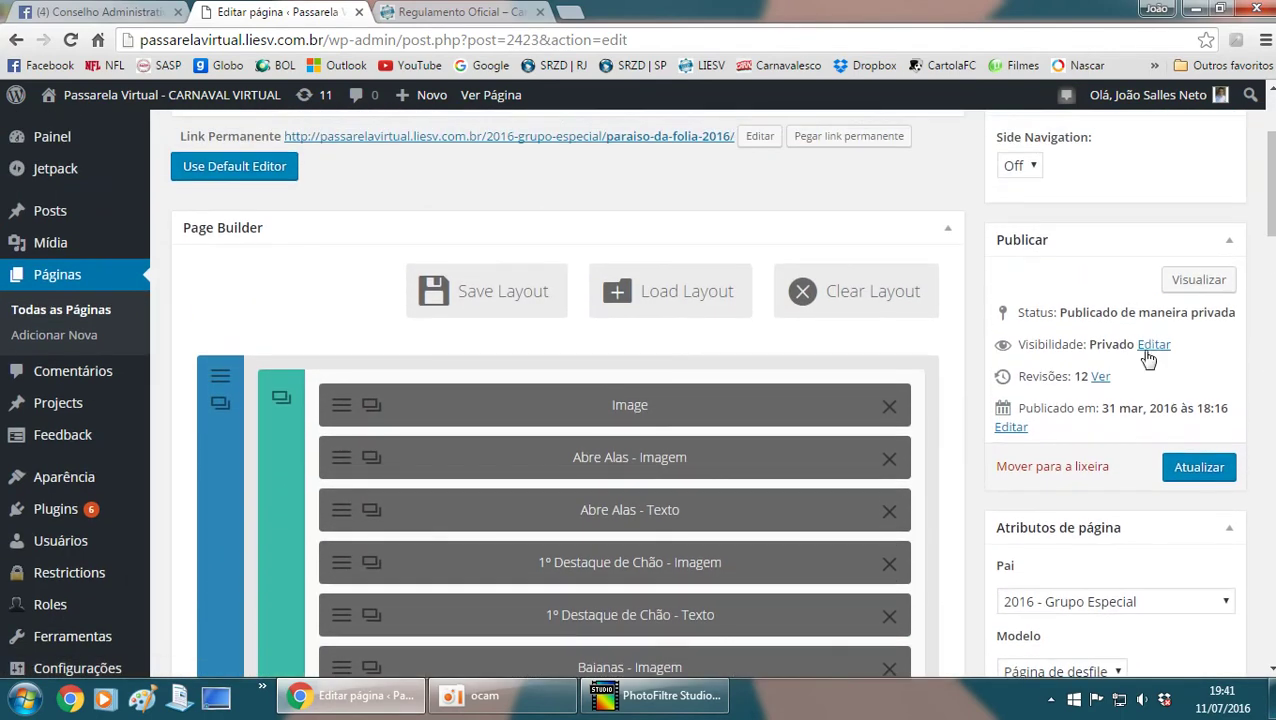
pyautogui.click(1201, 468)
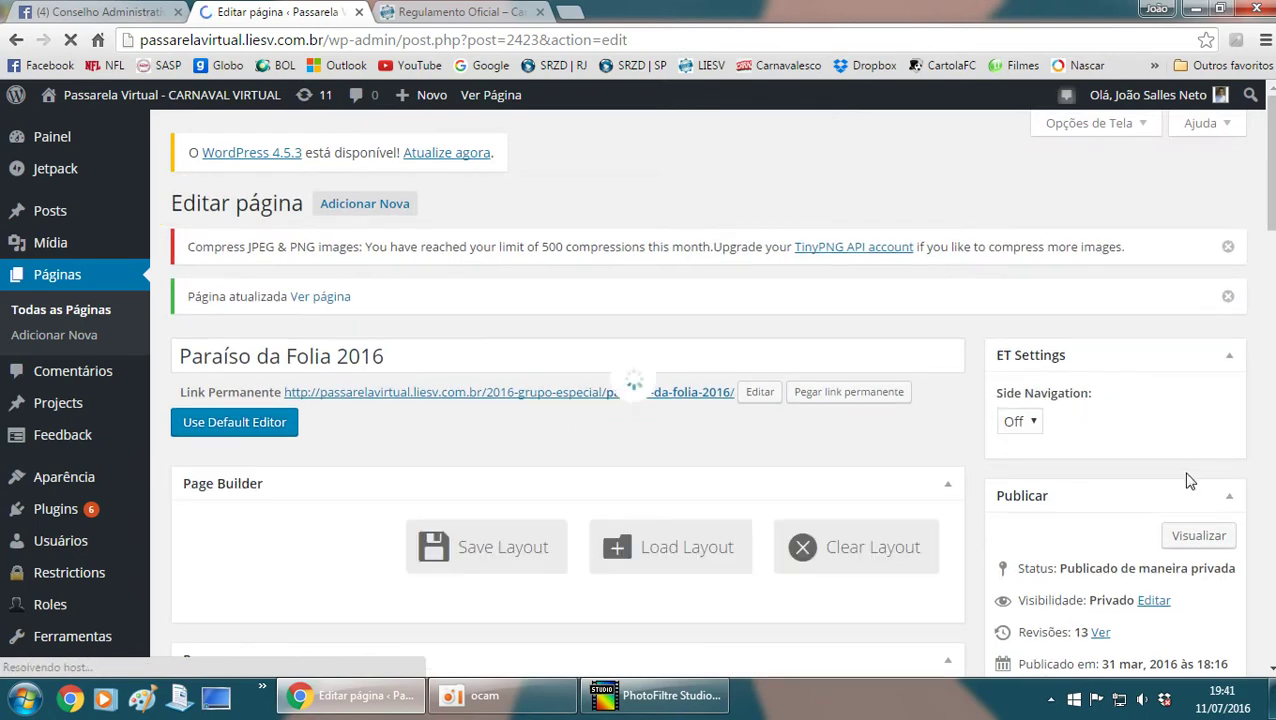
# - Review the module order, preview the updated page and examine the parade elements from the "FIM" banner to the "INÍCIO" banner
pyautogui.scroll(-5, 490, 444)
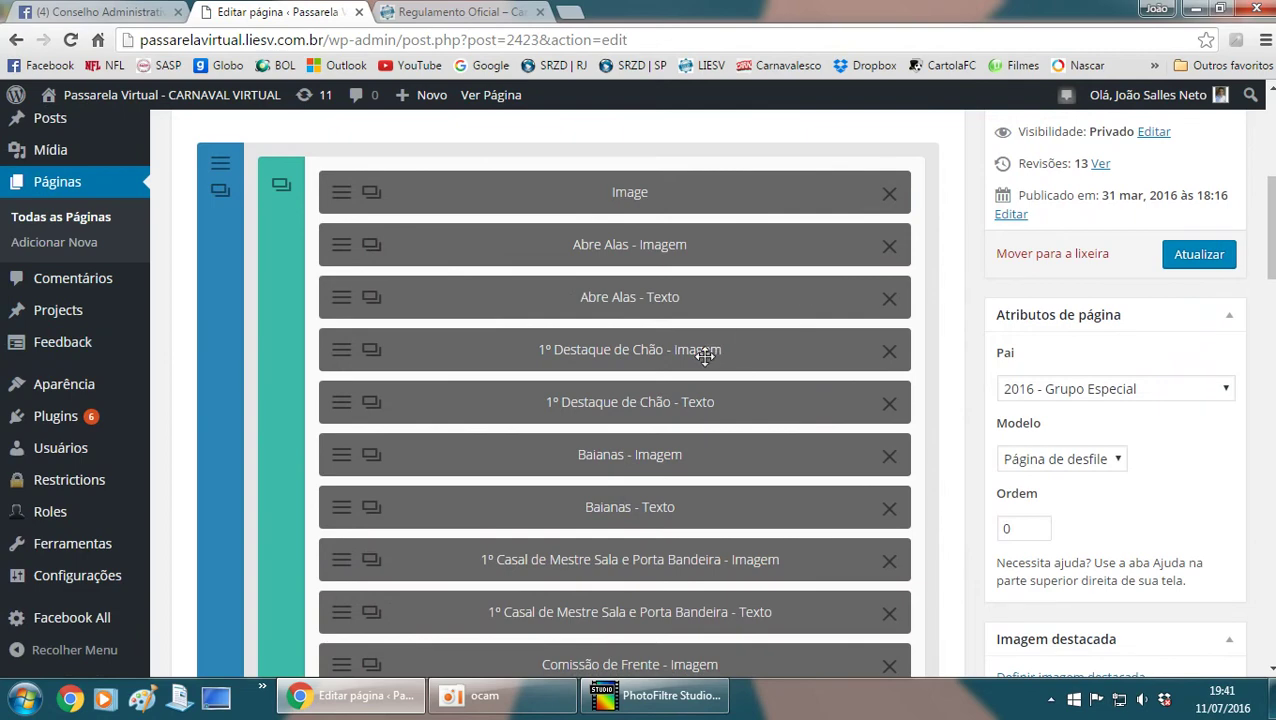
pyautogui.scroll(-4, 693, 343)
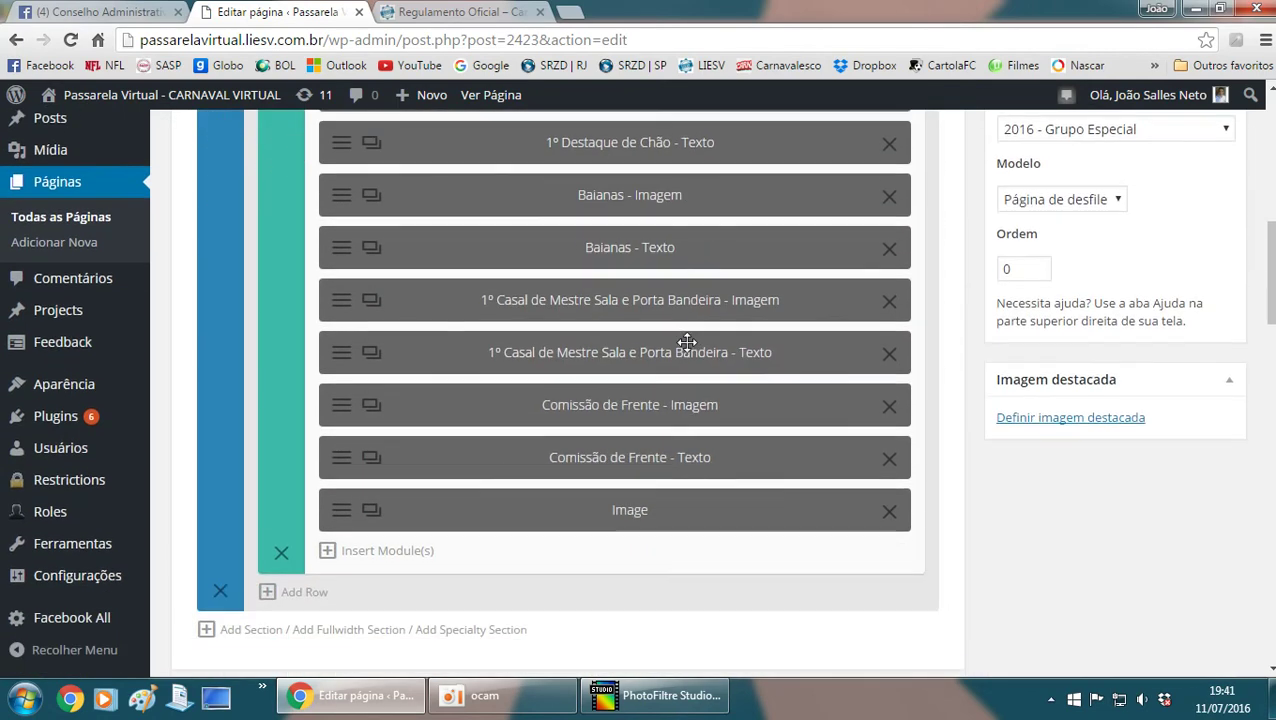
pyautogui.scroll(4, 692, 345)
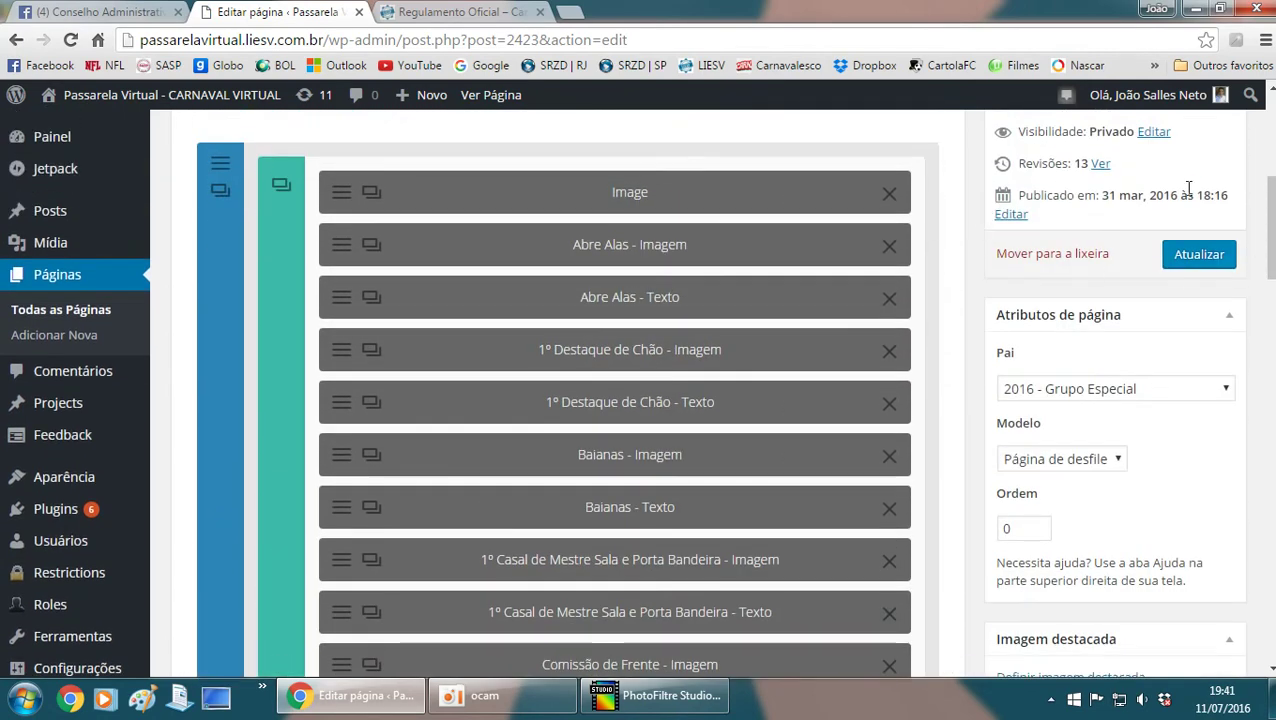
pyautogui.scroll(2, 1205, 265)
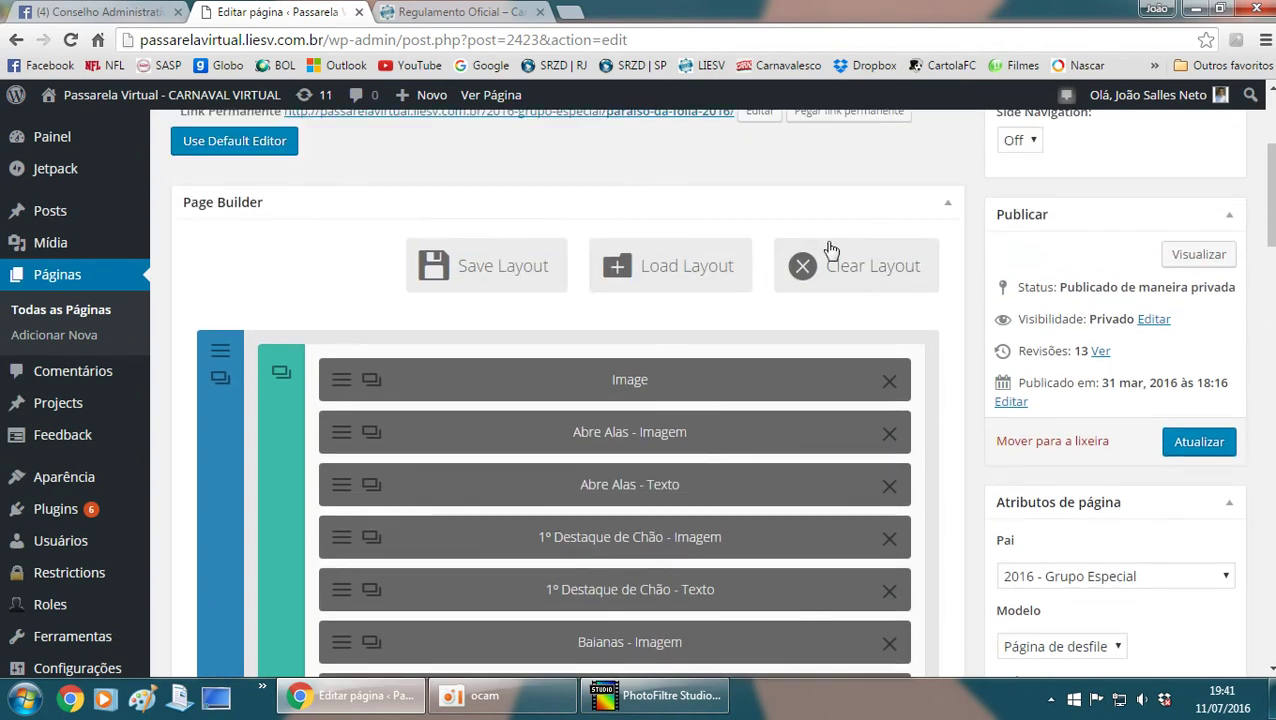
pyautogui.click(1203, 262)
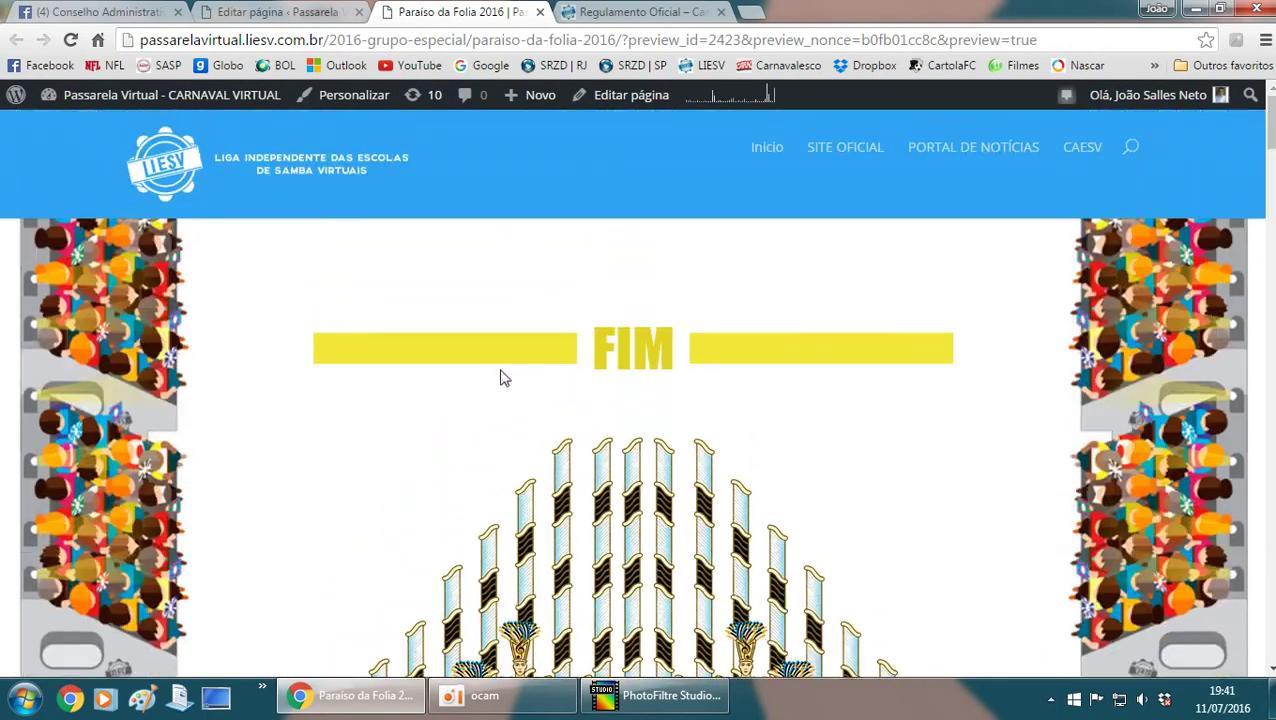
pyautogui.moveTo(503, 377); pyautogui.dragTo(535, 336)
pyautogui.scroll(-10, 535, 340)
pyautogui.scroll(15, 638, 390)
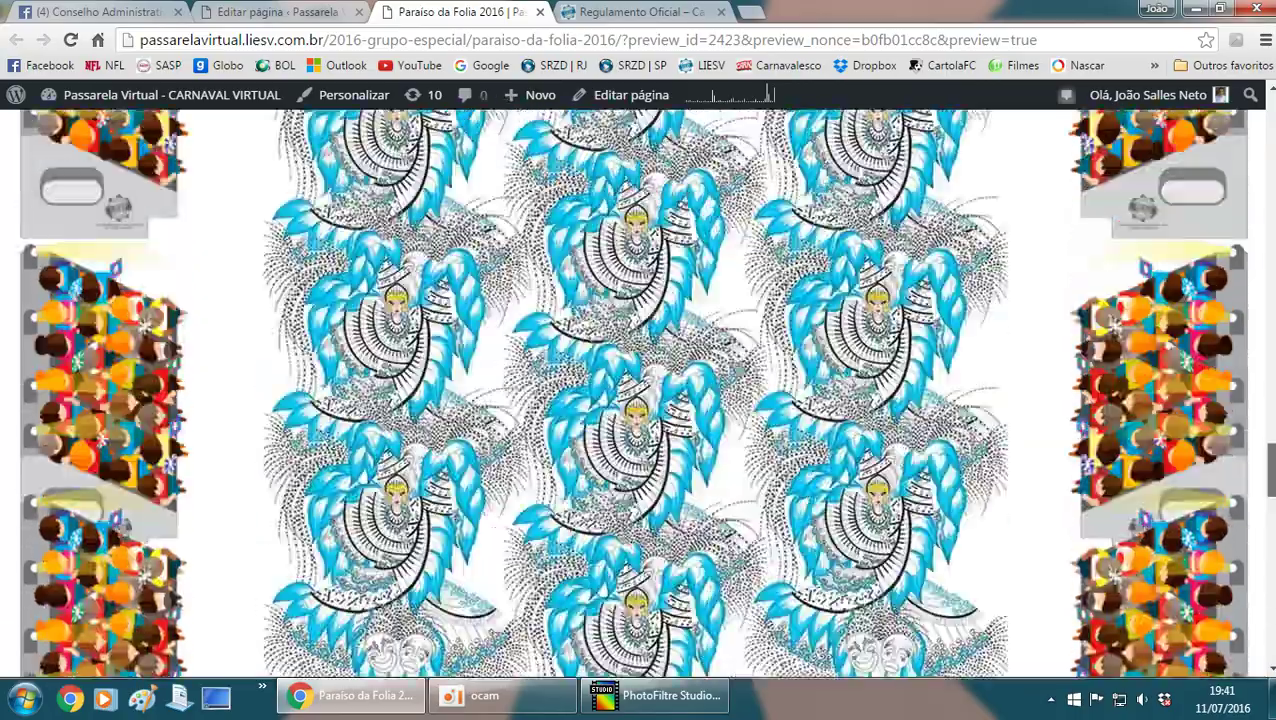
pyautogui.scroll(-15, 891, 461)
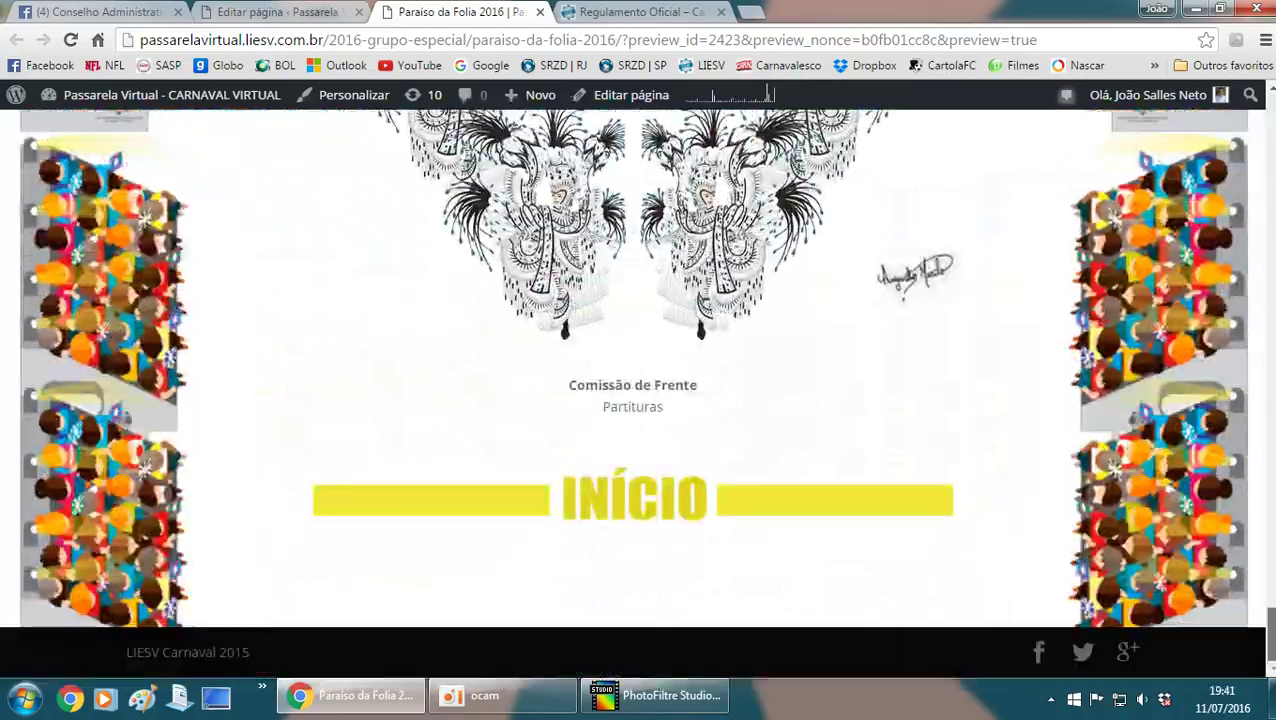
pyautogui.scroll(2, 895, 458)
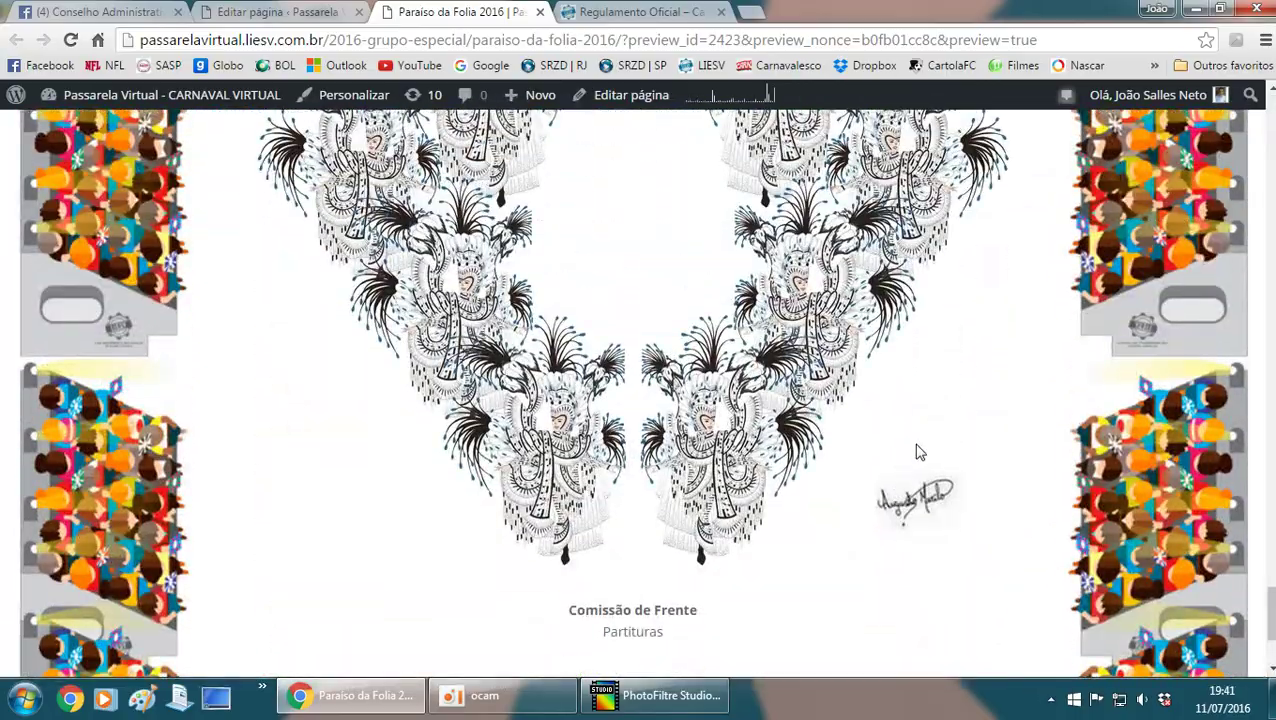
# - Examine the previewed parade elements and their captions in reverse page order, from "Comissão de Frente" through "Baianas" and "Abre Alas" to the "FIM" banner
pyautogui.scroll(8, 919, 452)
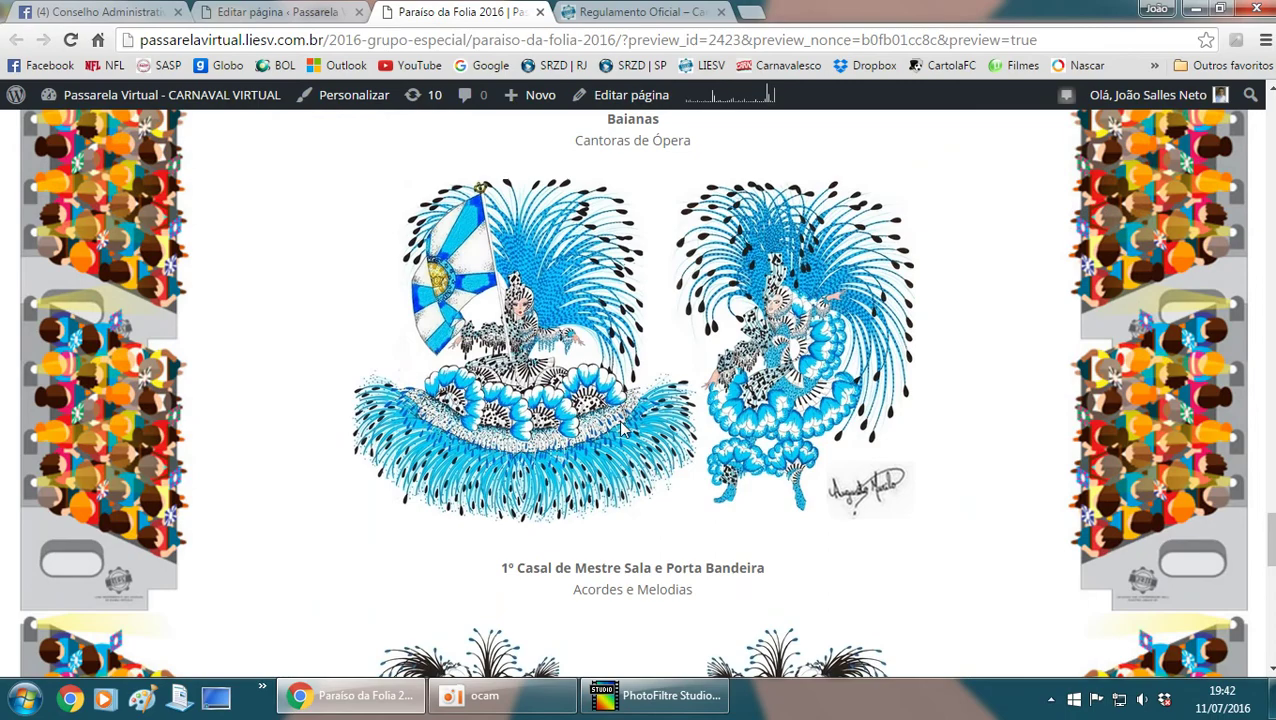
pyautogui.scroll(-6, 621, 427)
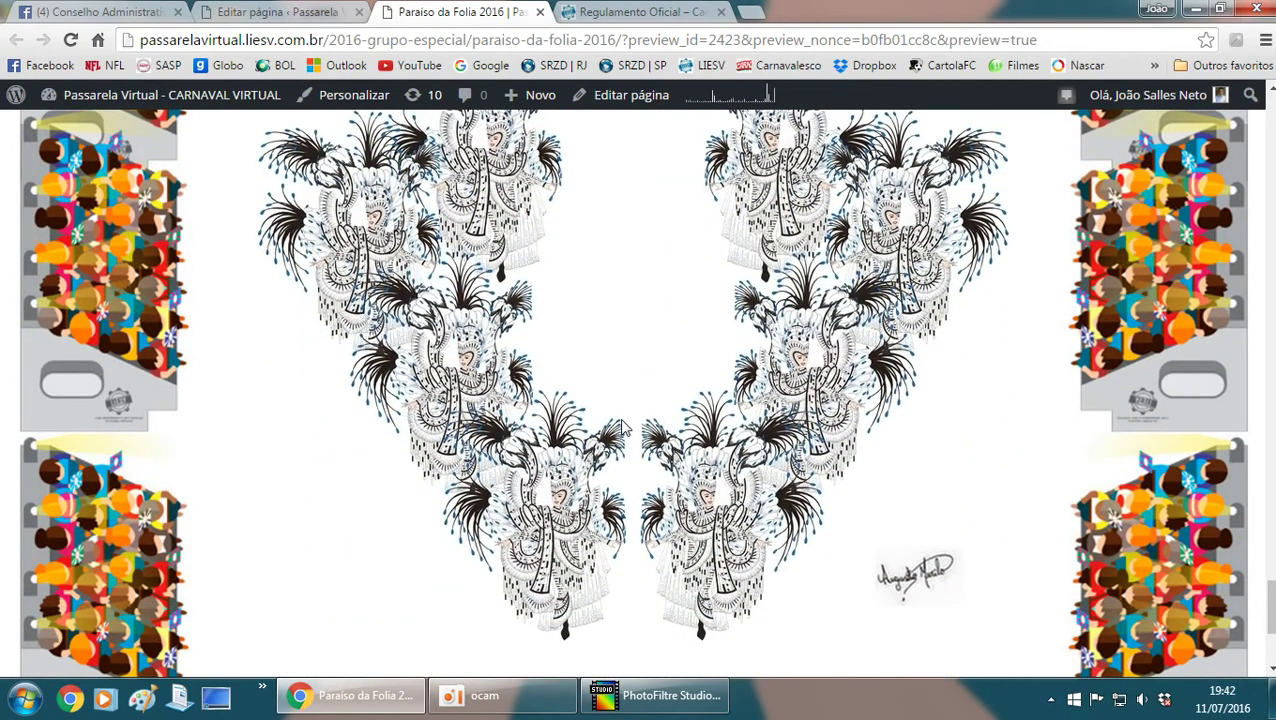
pyautogui.scroll(8, 621, 427)
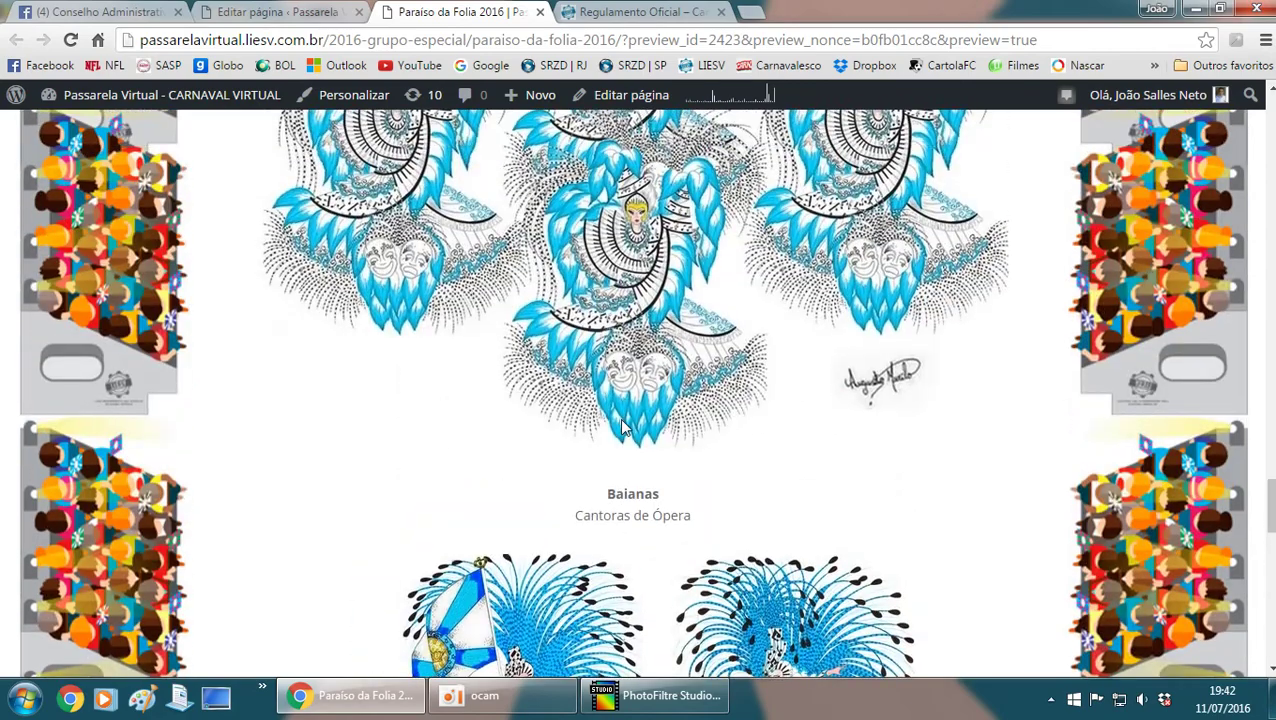
pyautogui.scroll(2, 621, 427)
pyautogui.scroll(-2, 637, 397)
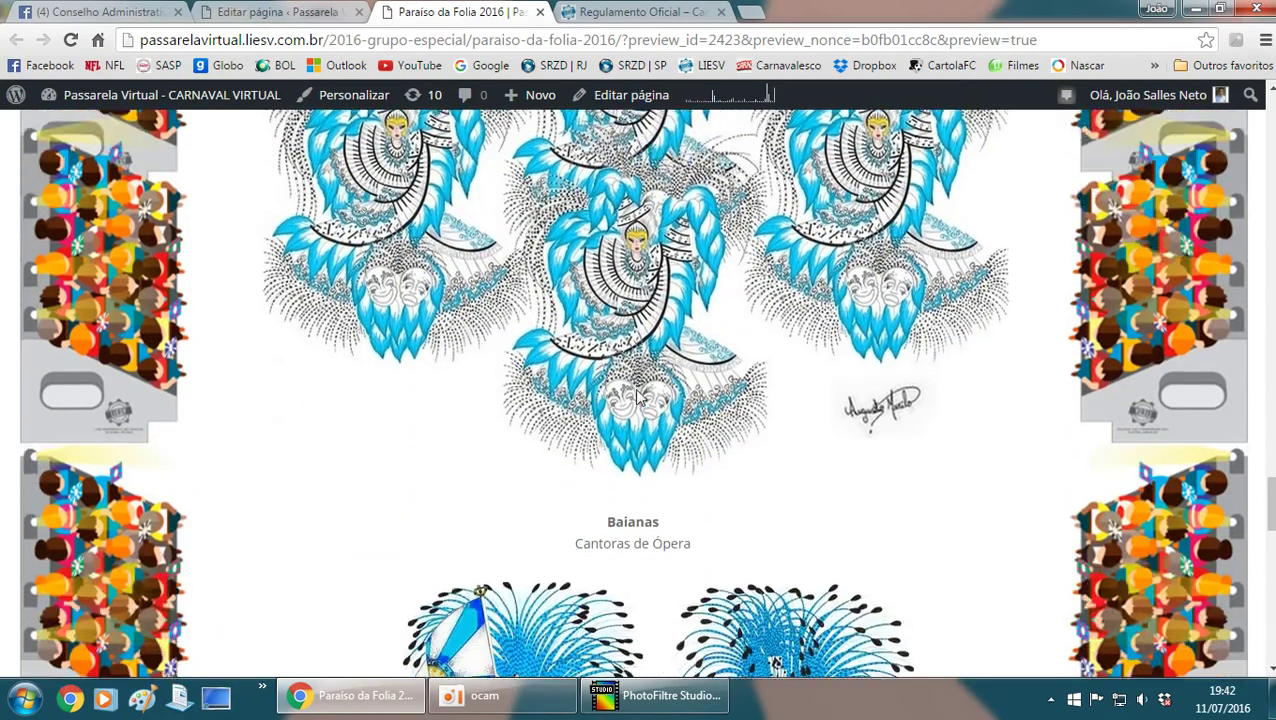
pyautogui.scroll(5, 626, 520)
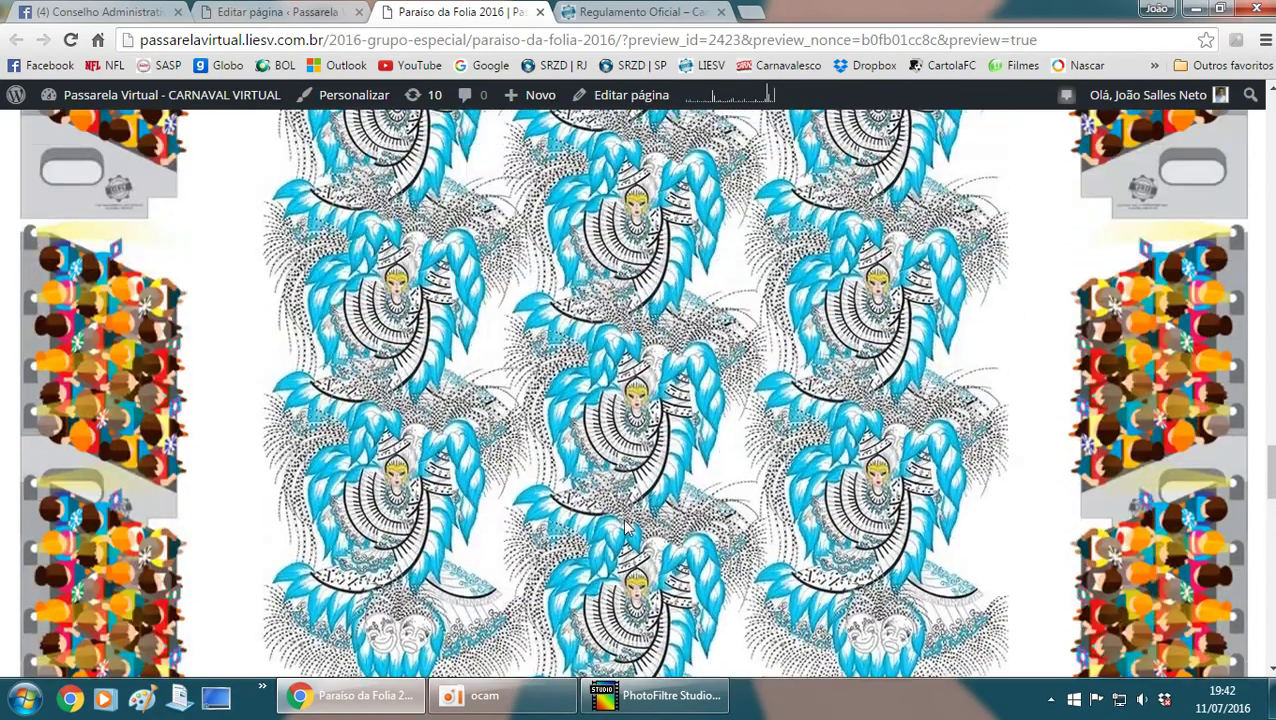
pyautogui.scroll(1, 632, 394)
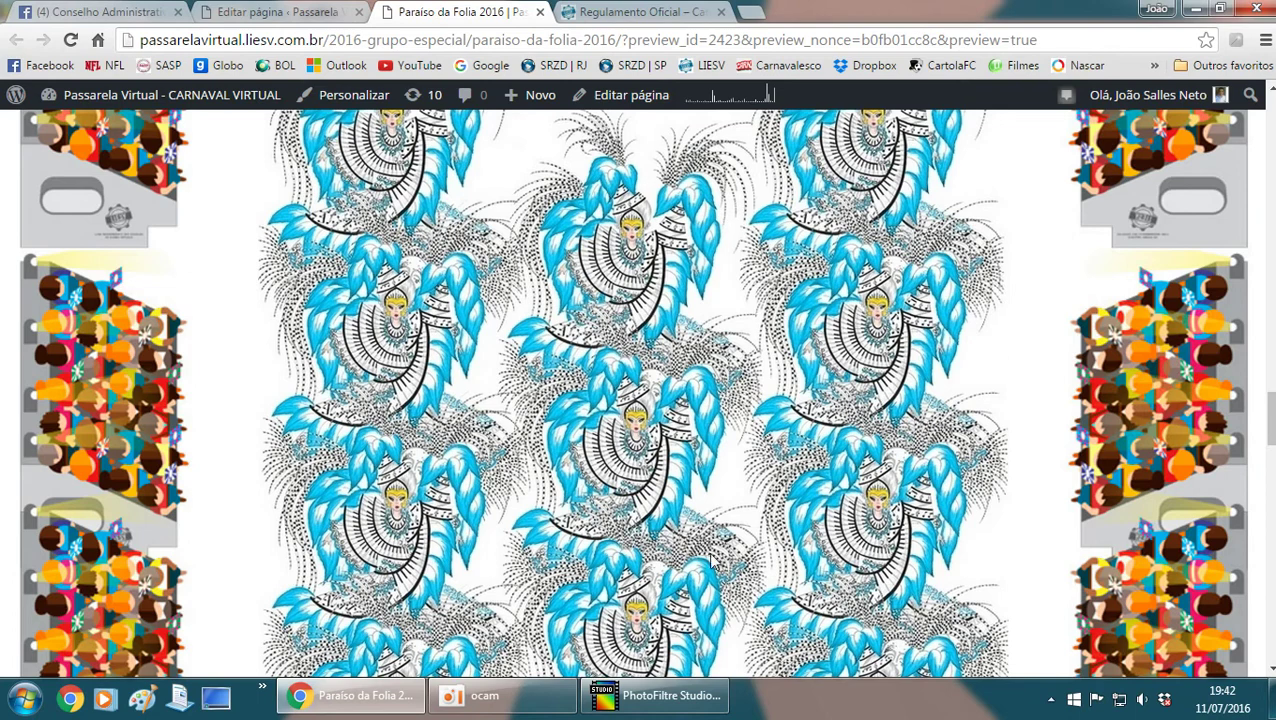
pyautogui.scroll(4, 505, 450)
pyautogui.scroll(3, 497, 449)
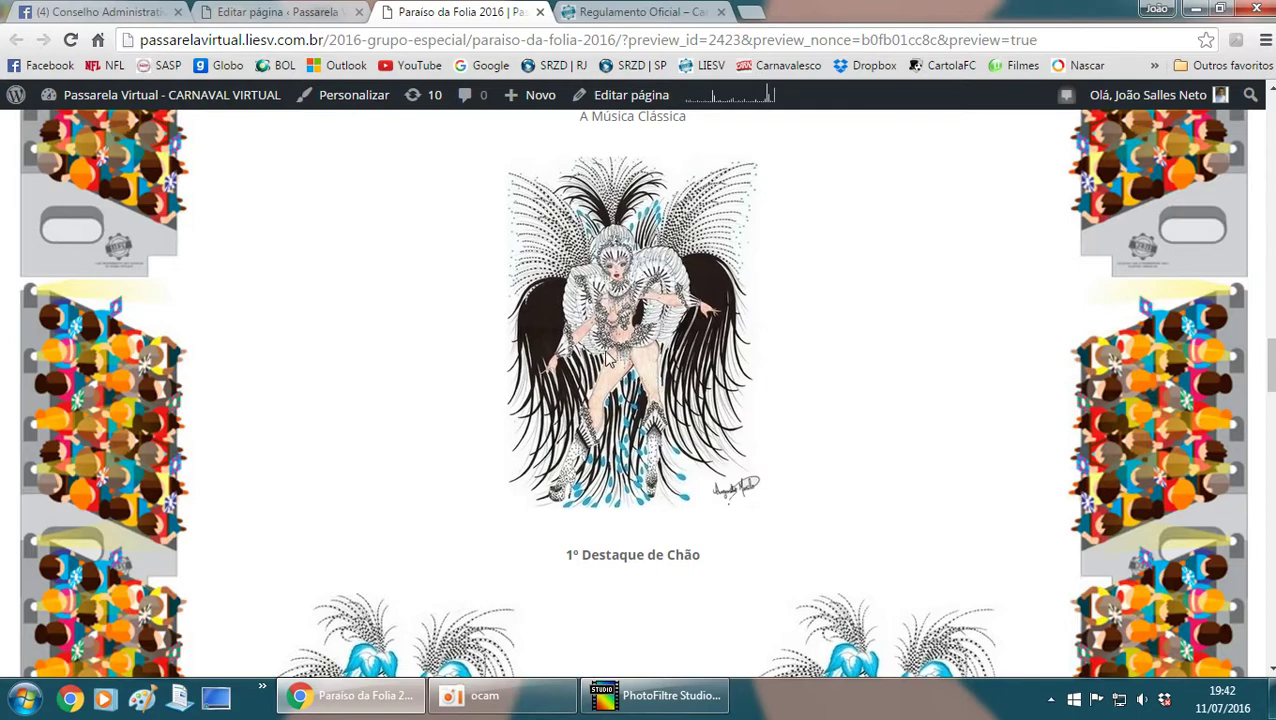
pyautogui.scroll(4, 607, 358)
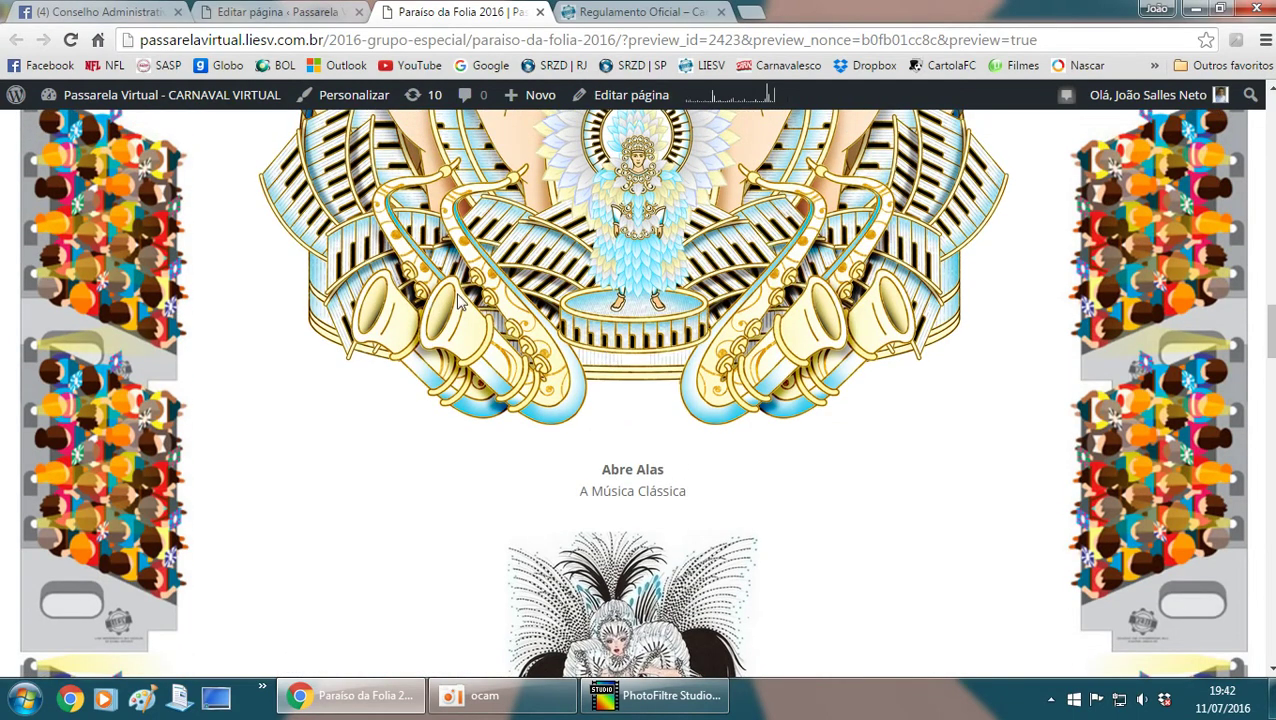
pyautogui.scroll(4, 607, 283)
pyautogui.scroll(10, 606, 283)
pyautogui.scroll(8, 606, 293)
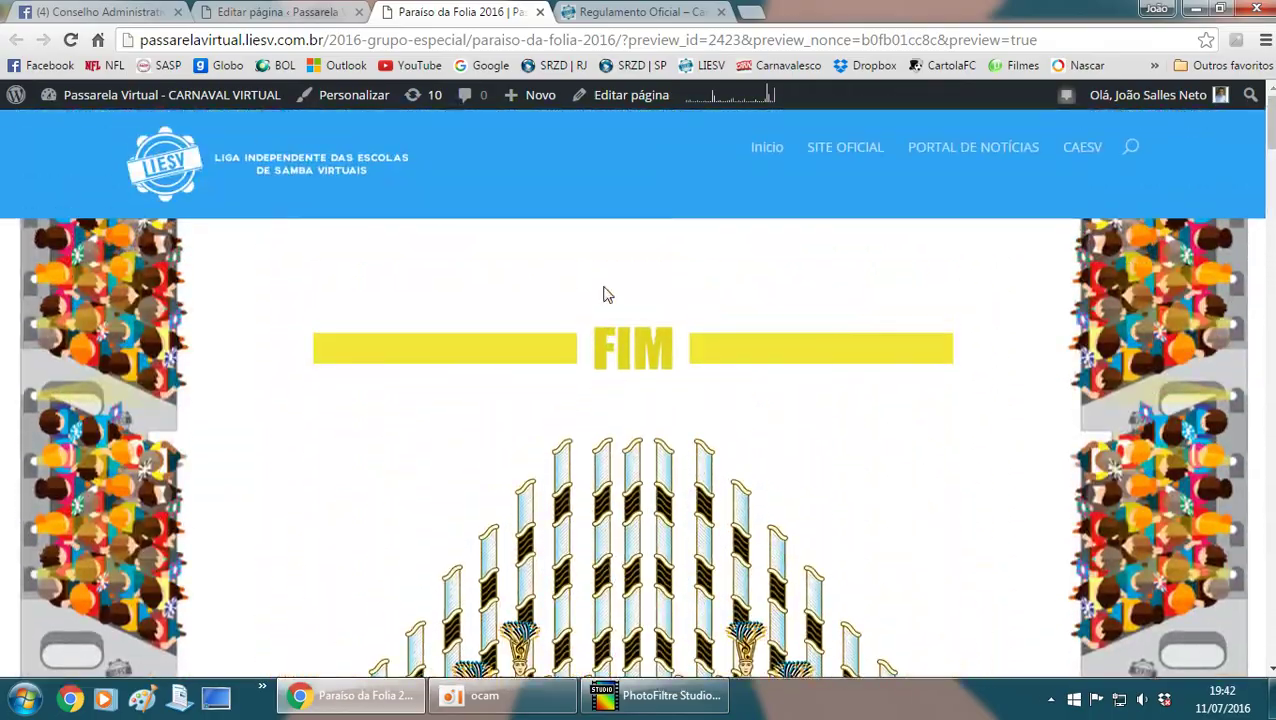